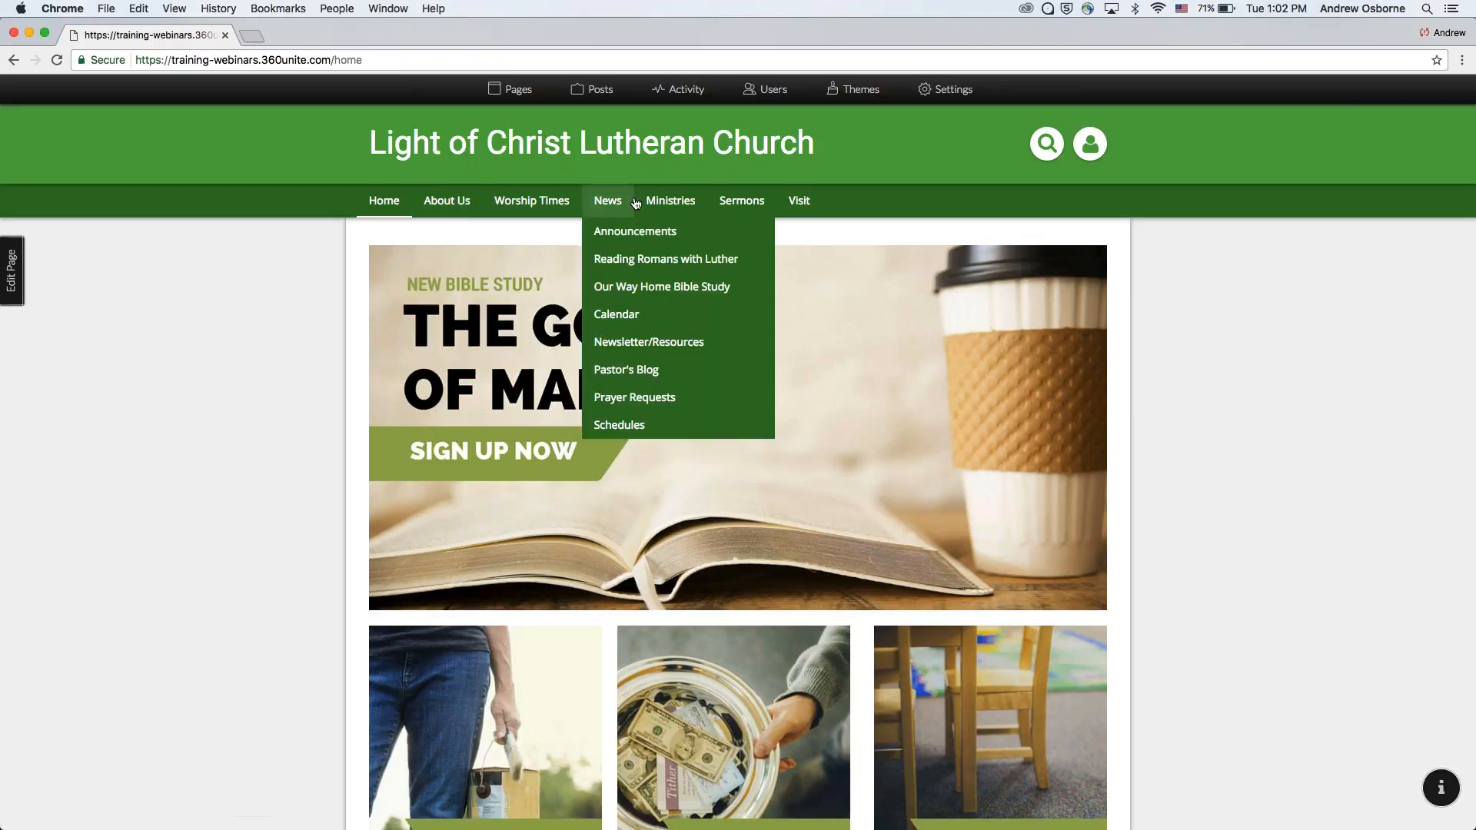
# - Examine the site's navigation submenus and compare them with the active menu items in the page manager
pyautogui.moveTo(666, 200)
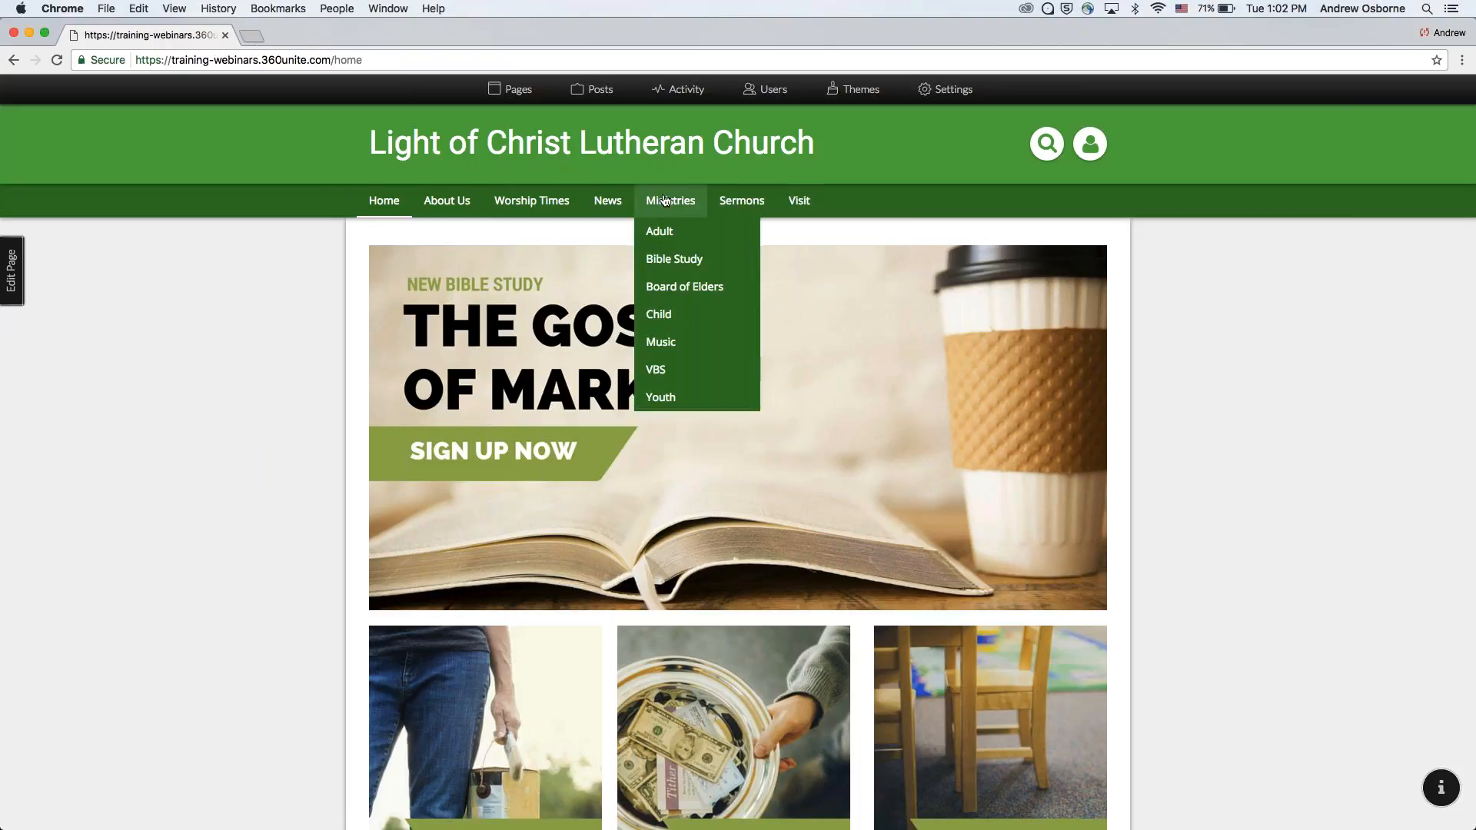
pyautogui.moveTo(447, 206)
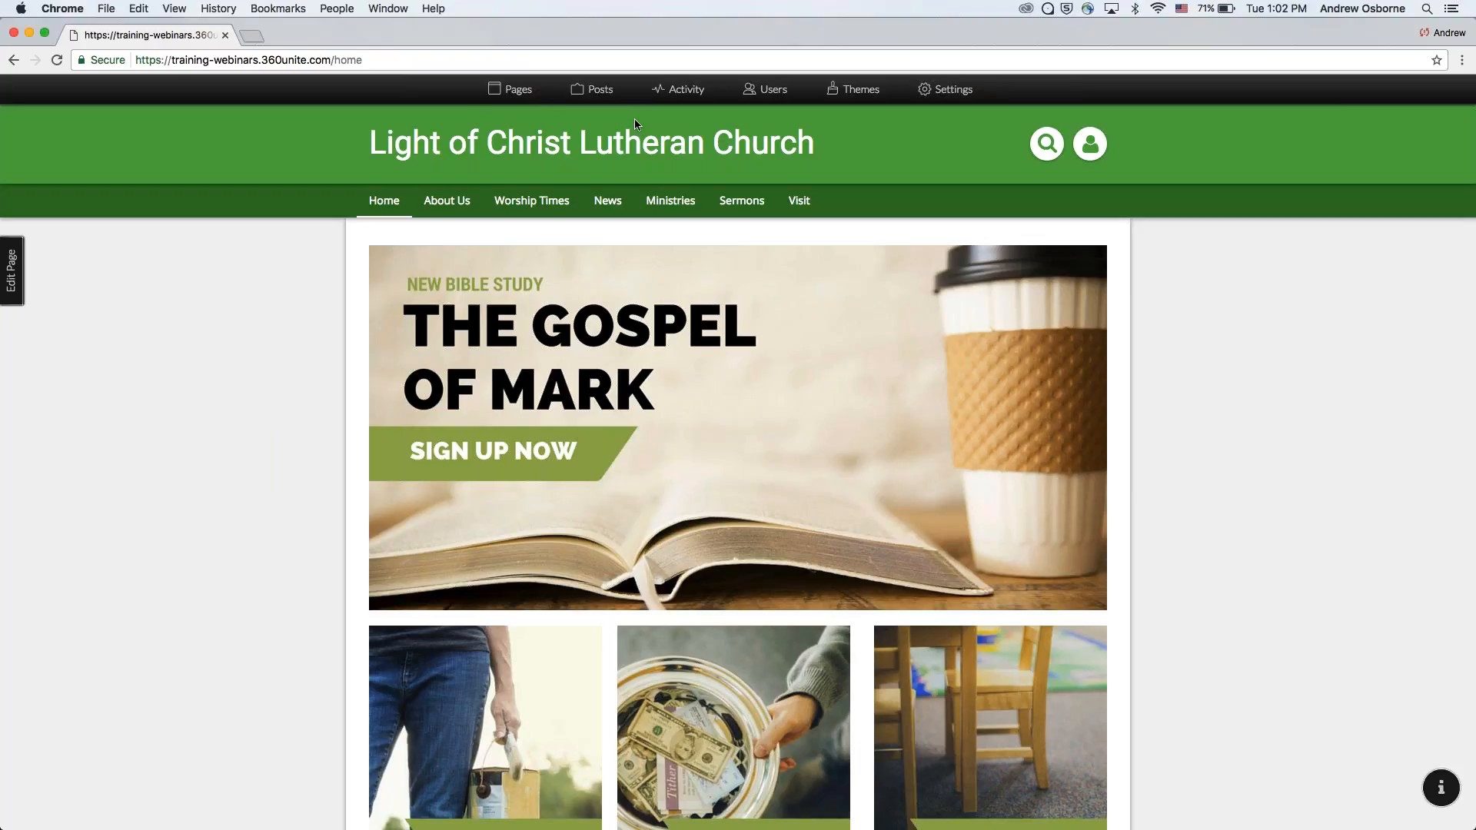
pyautogui.click(538, 95)
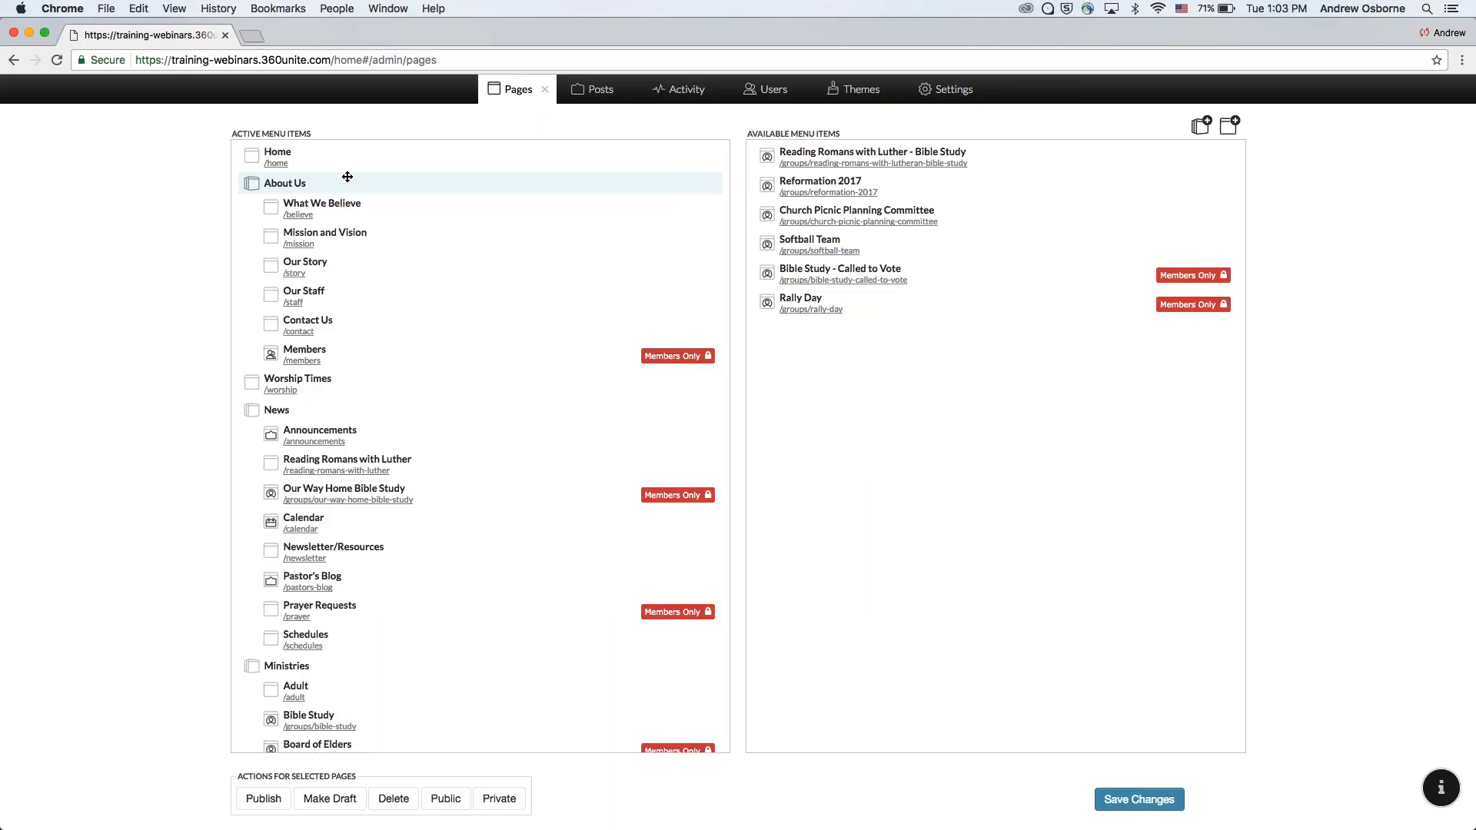
pyautogui.scroll(-5, 358, 346)
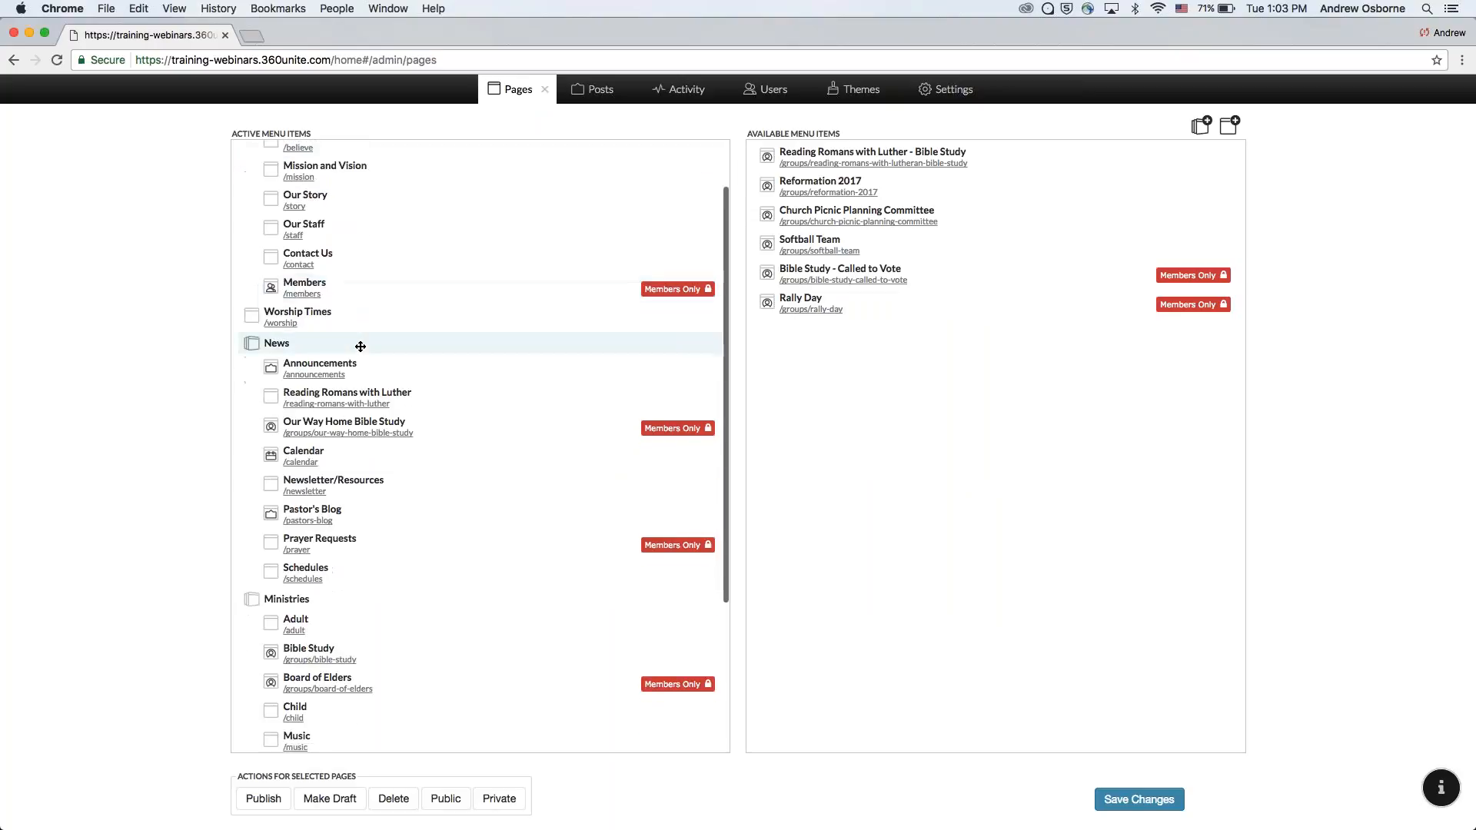
pyautogui.scroll(5, 360, 346)
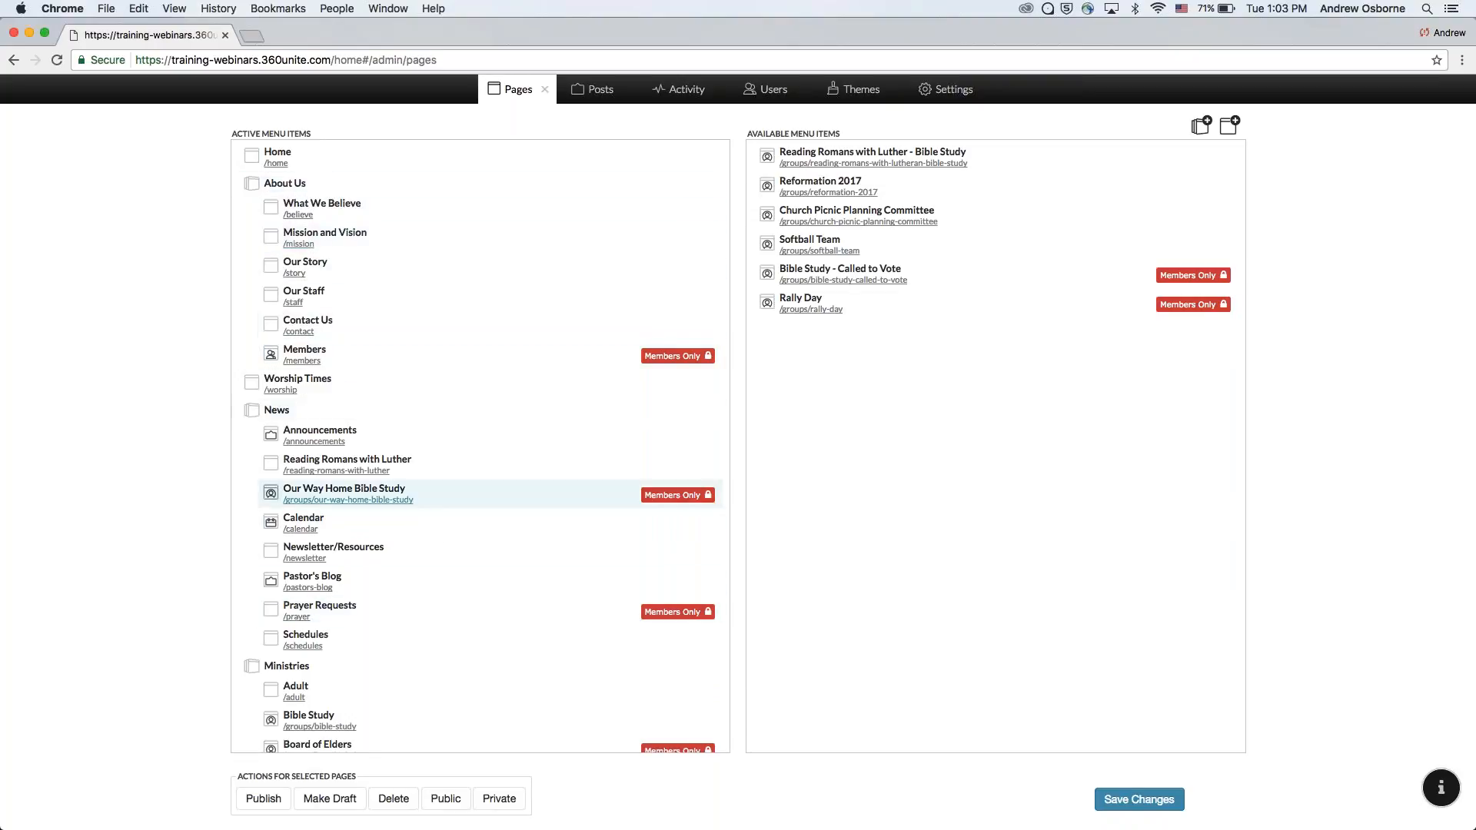
pyautogui.scroll(-5, 344, 654)
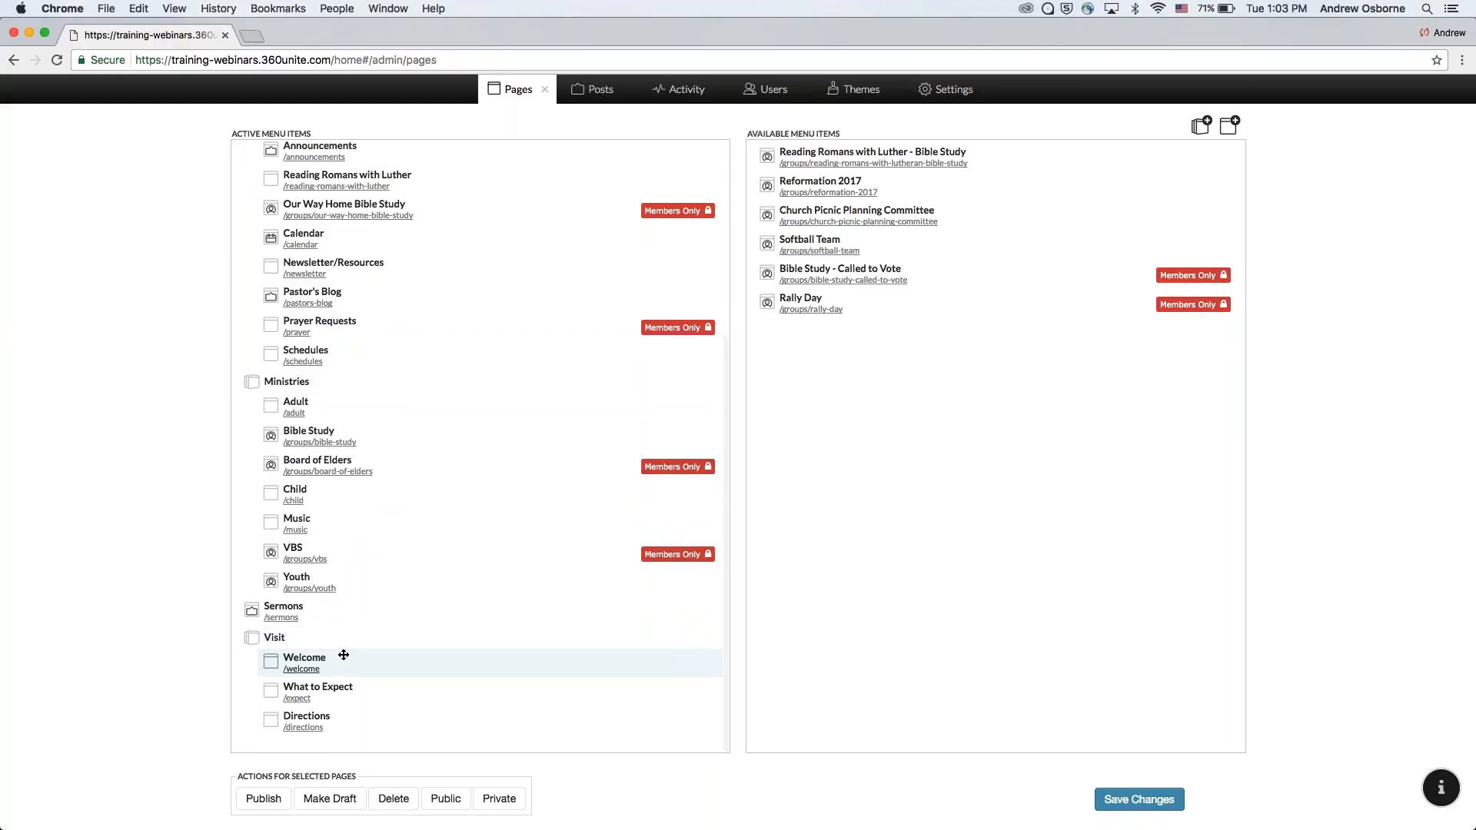
pyautogui.scroll(5, 265, 146)
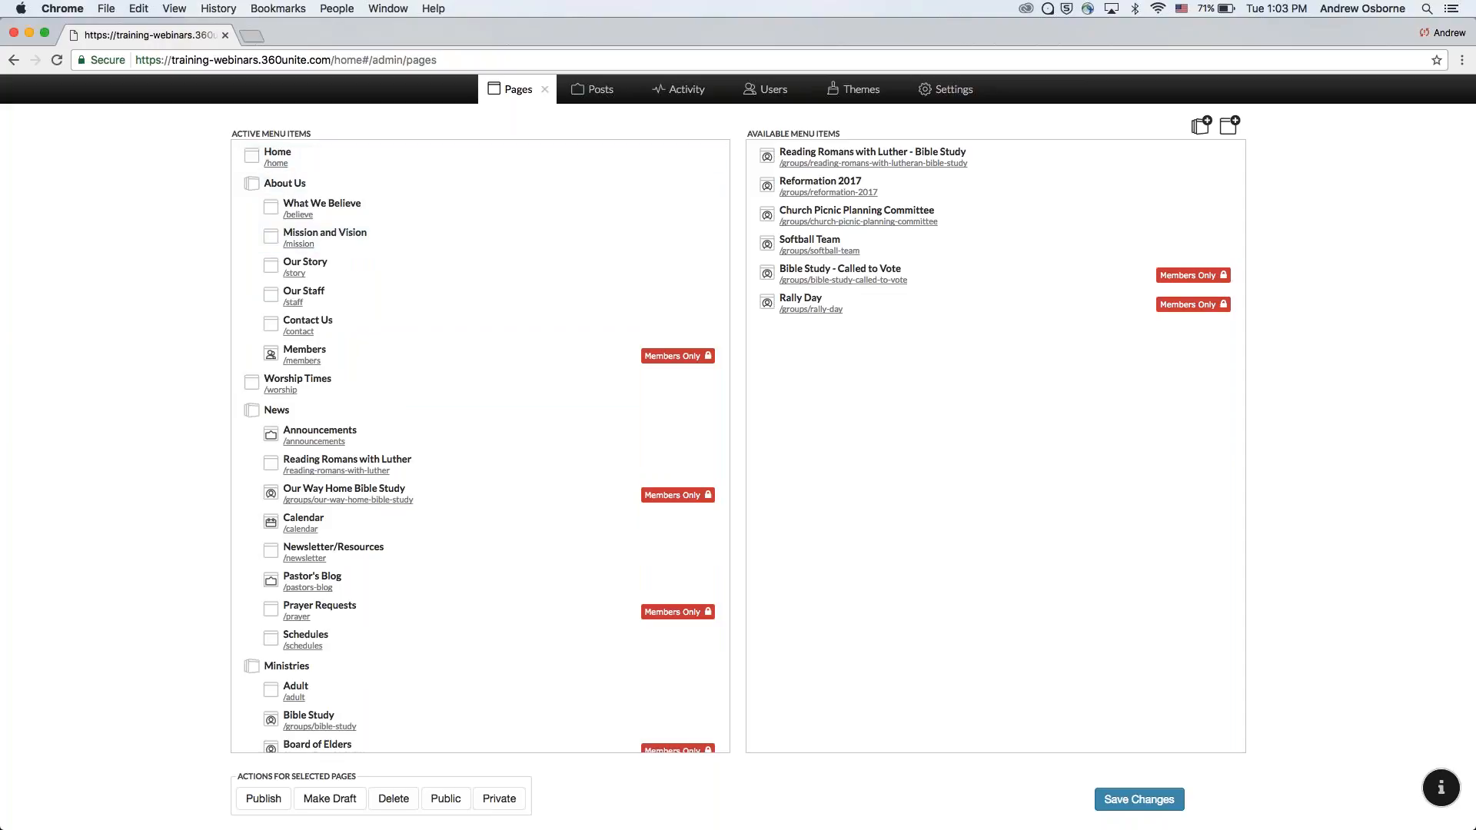
pyautogui.click(545, 89)
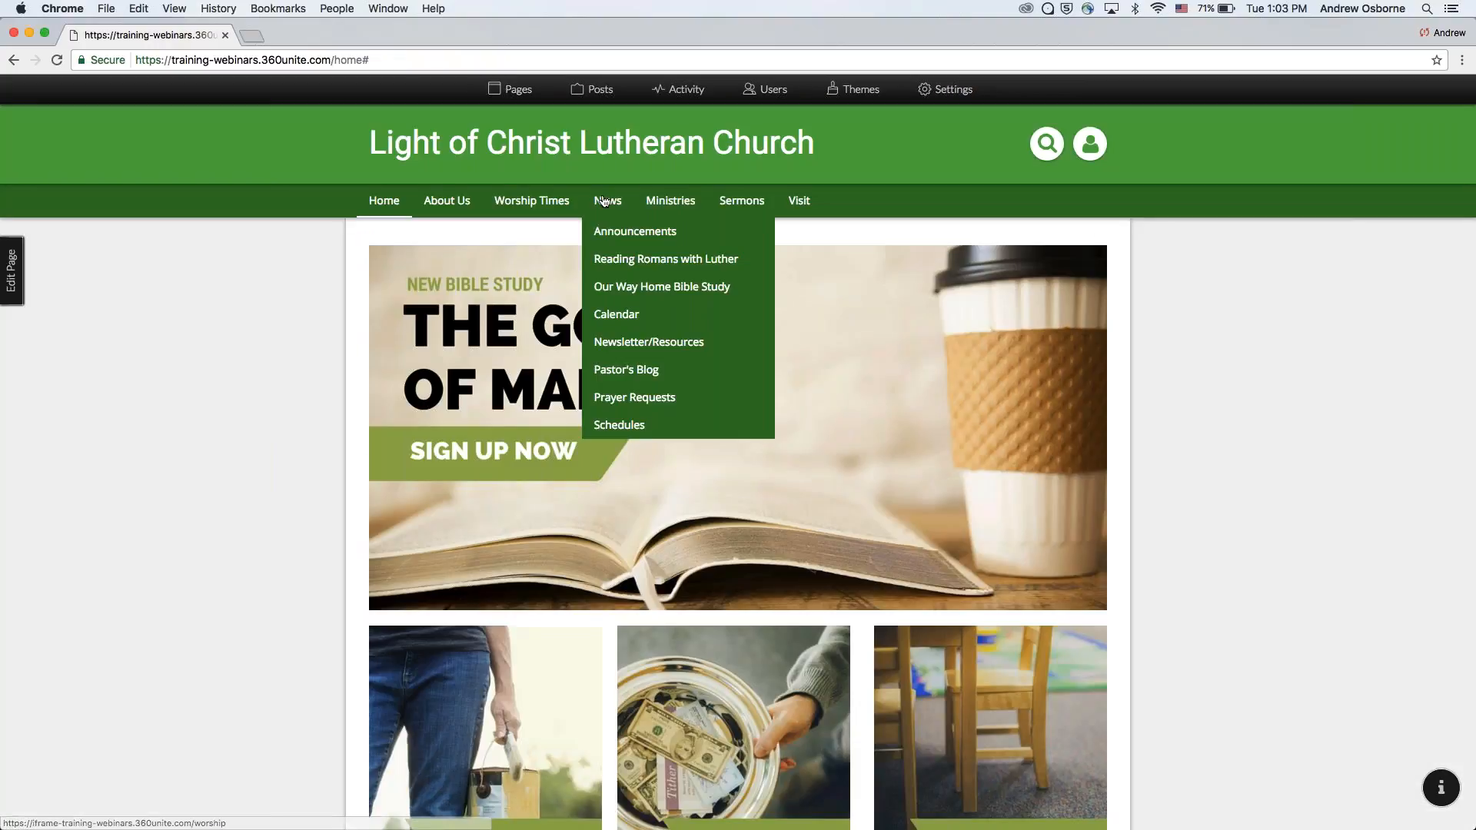
# - Change the What We Believe page under About Us to draft status and publish it again
pyautogui.click(516, 89)
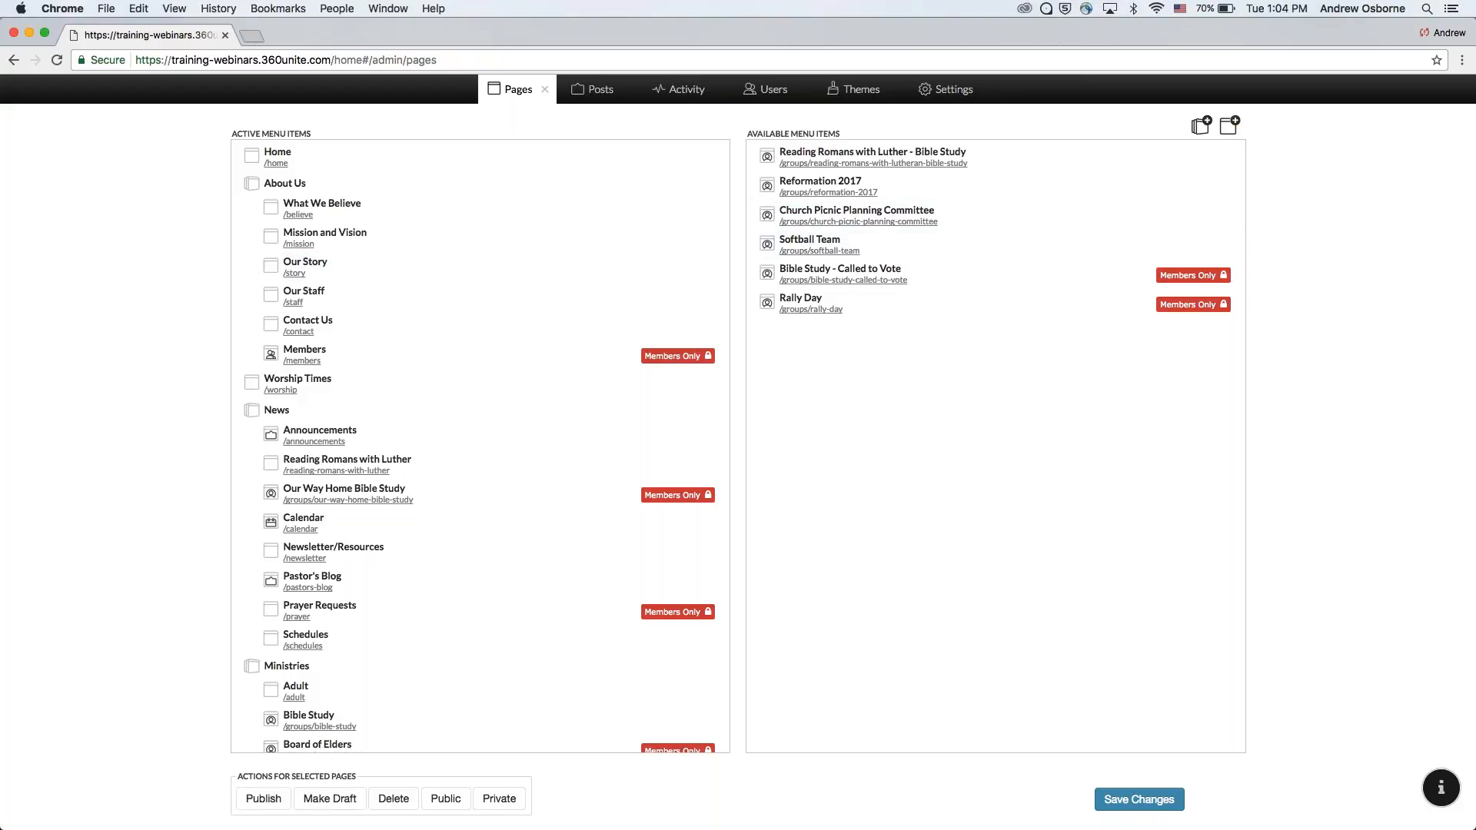
pyautogui.scroll(-1, 402, 623)
pyautogui.scroll(1, 402, 553)
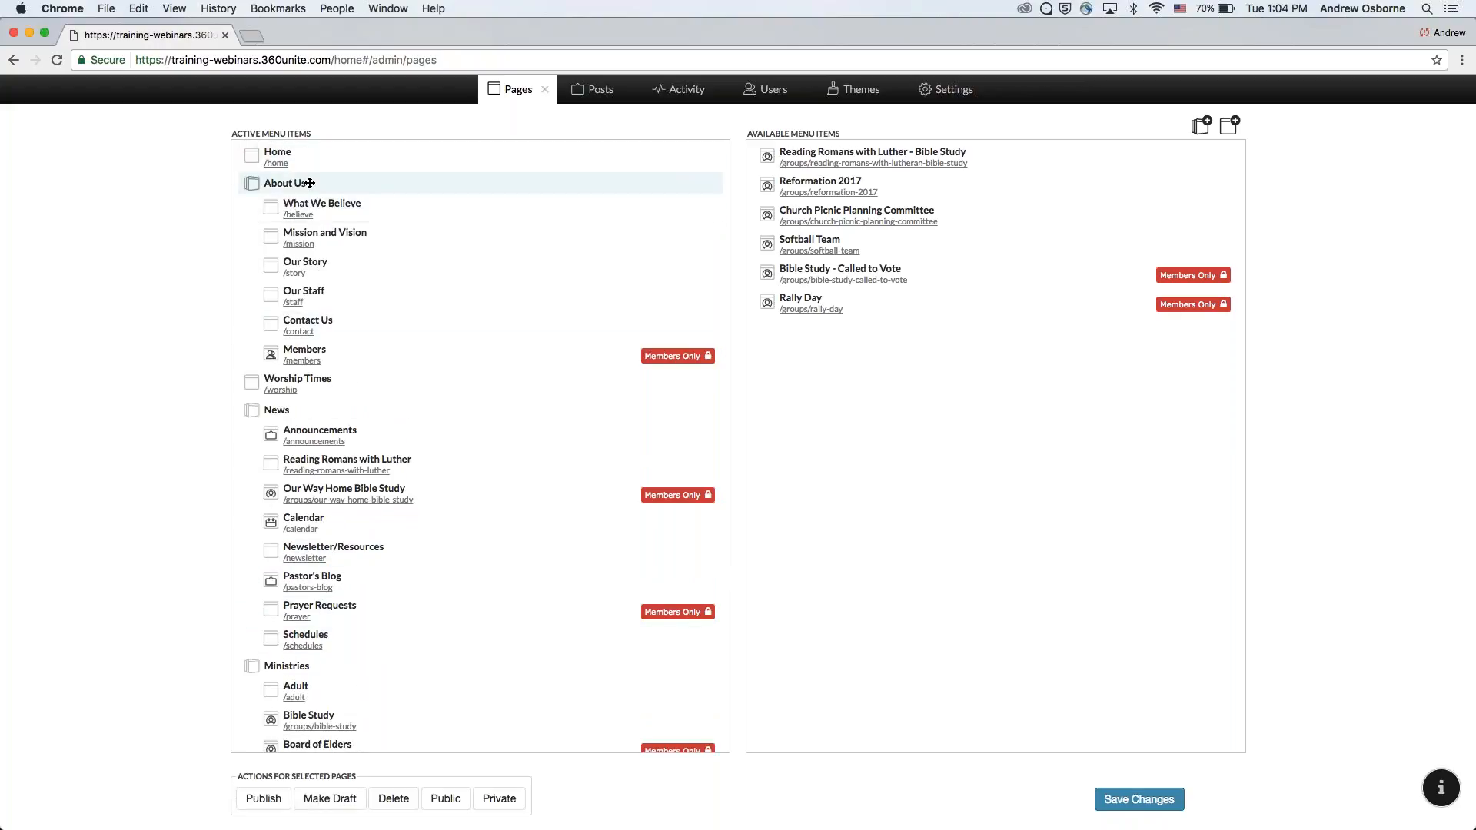
pyautogui.click(402, 205)
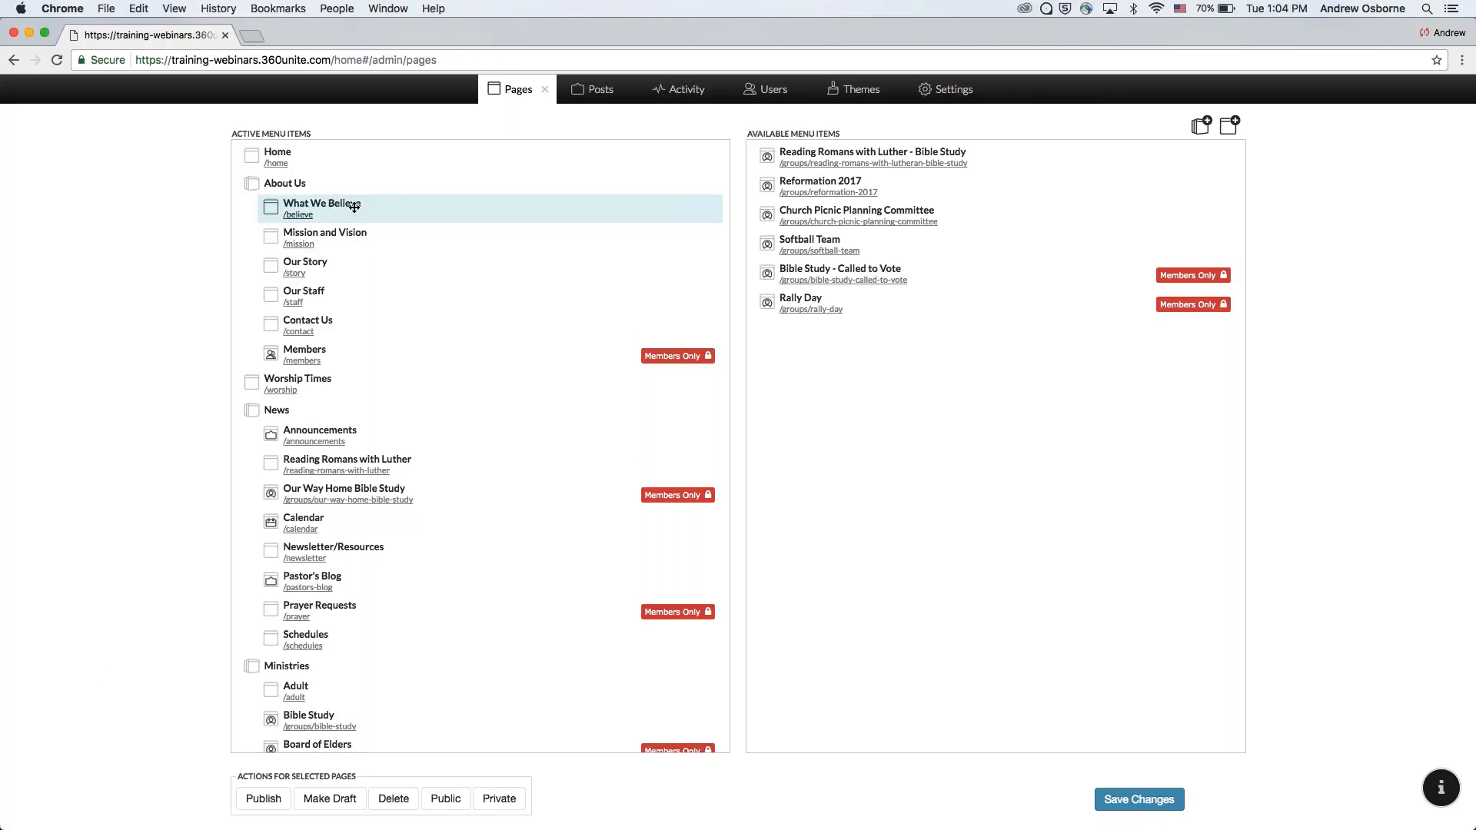
pyautogui.click(330, 799)
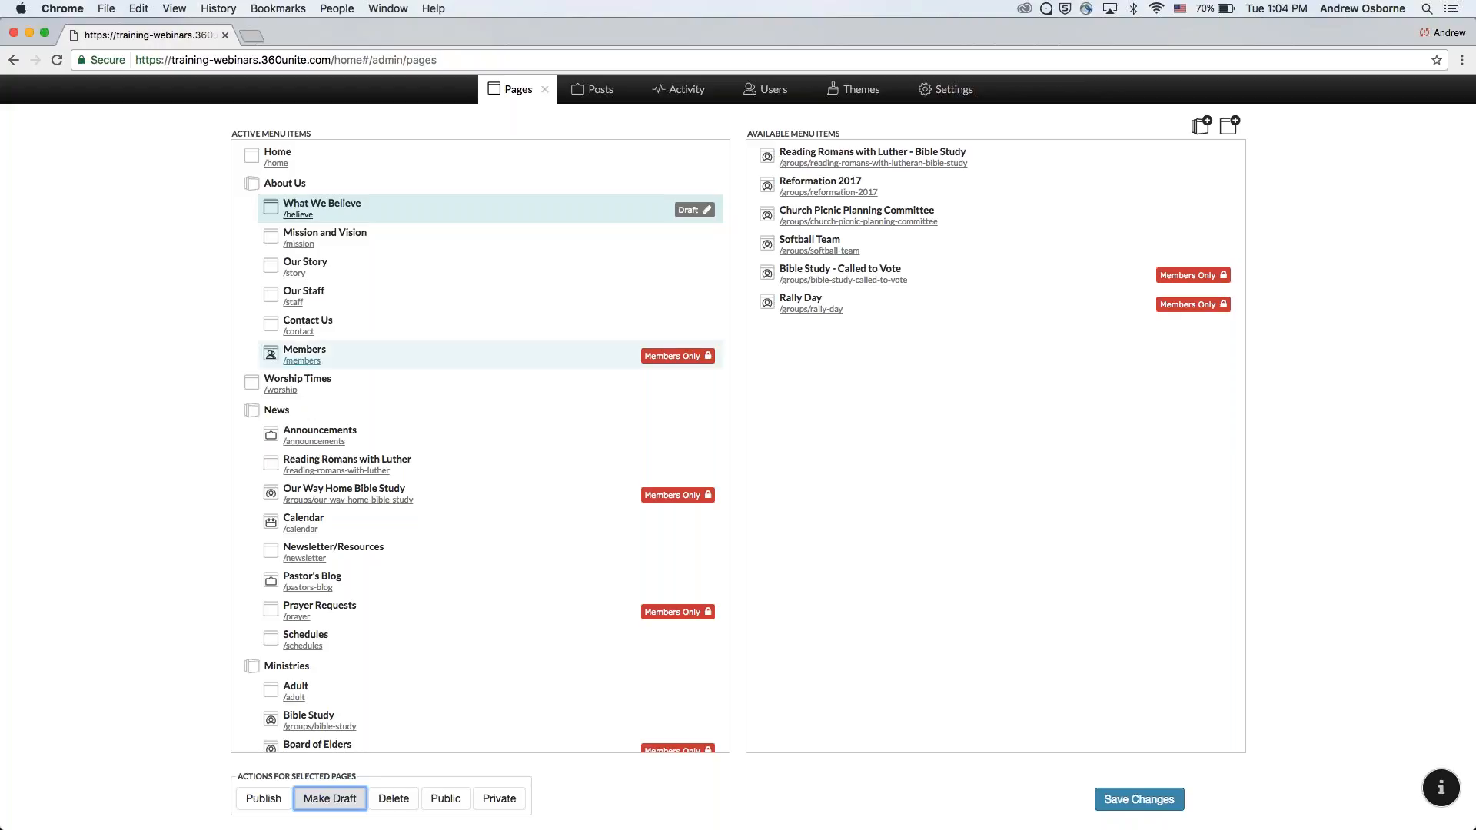
pyautogui.click(263, 798)
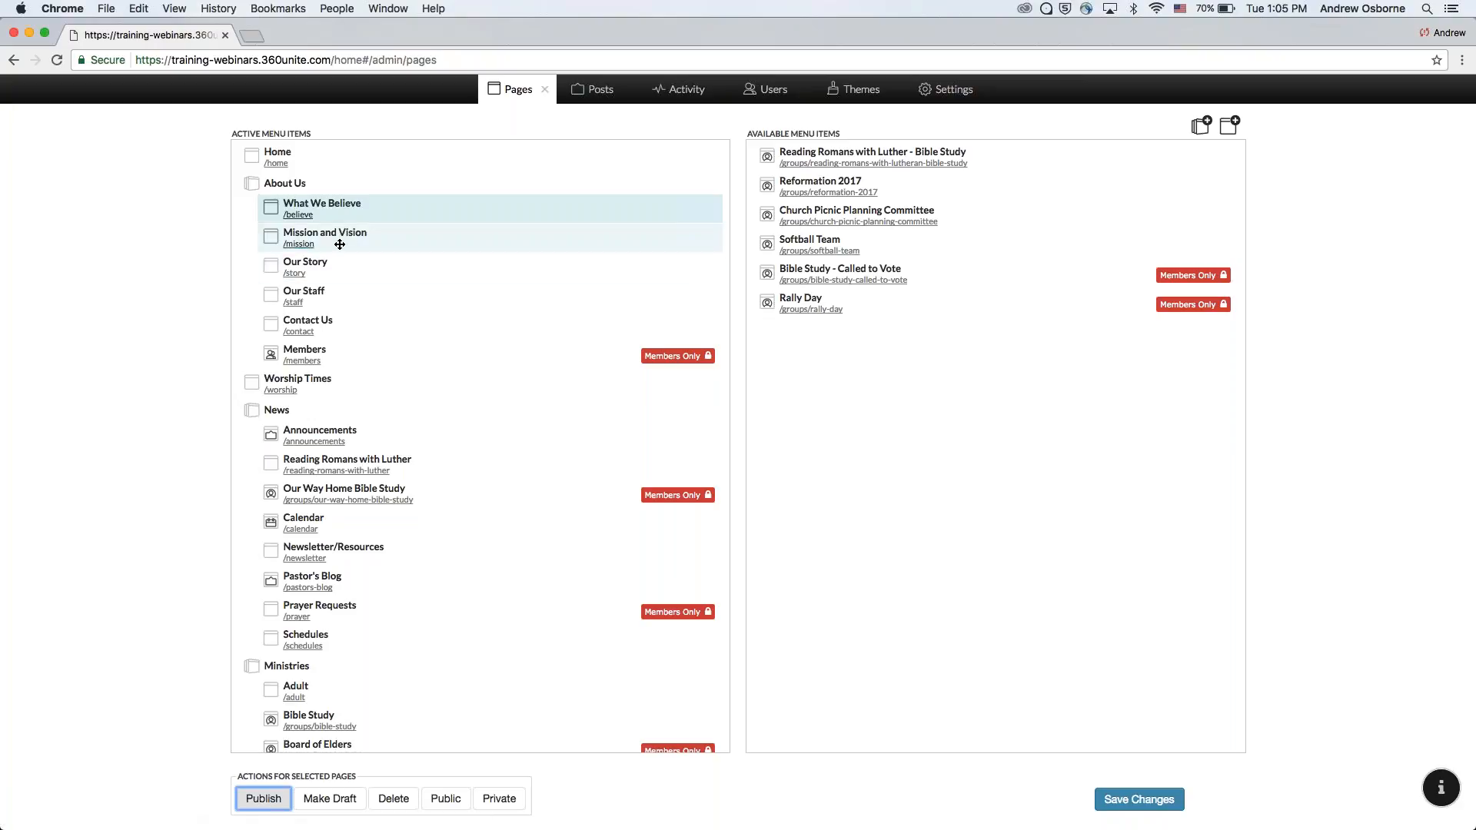
# - Add a menu folder named df, try to delete it, and close the page manager without saving
pyautogui.click(316, 320)
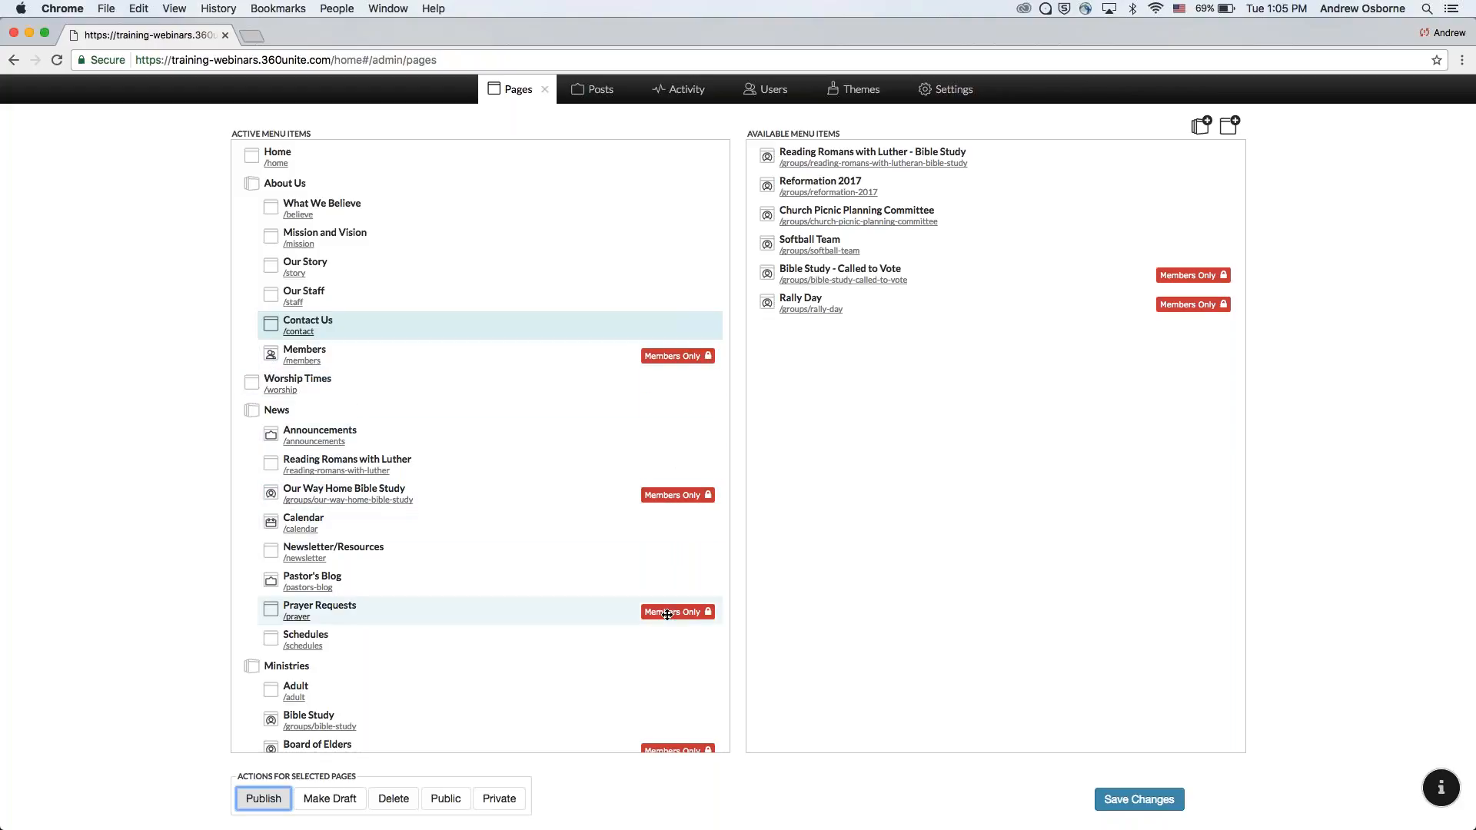
pyautogui.scroll(-2, 667, 614)
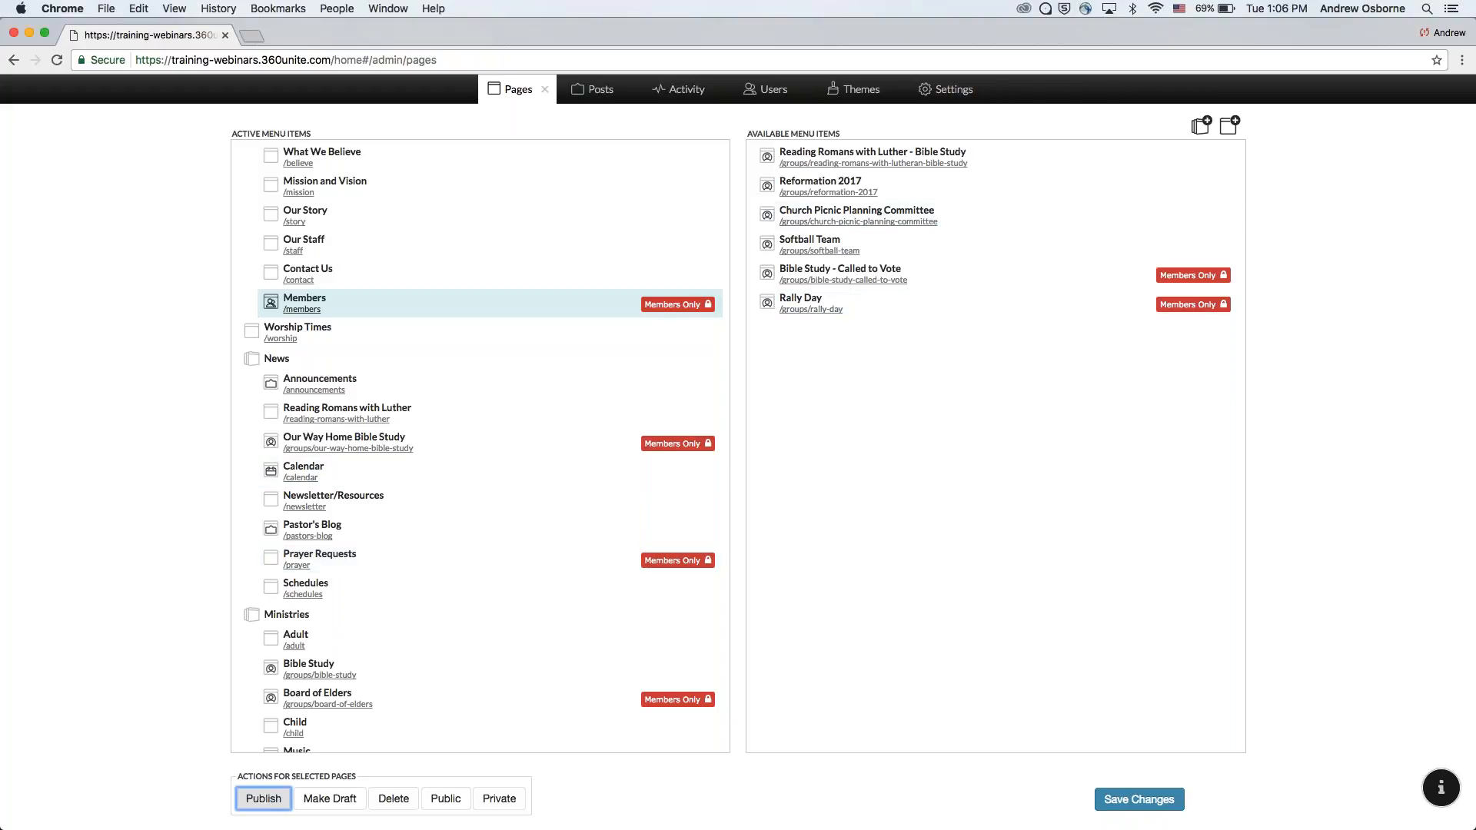
pyautogui.scroll(-5, 592, 488)
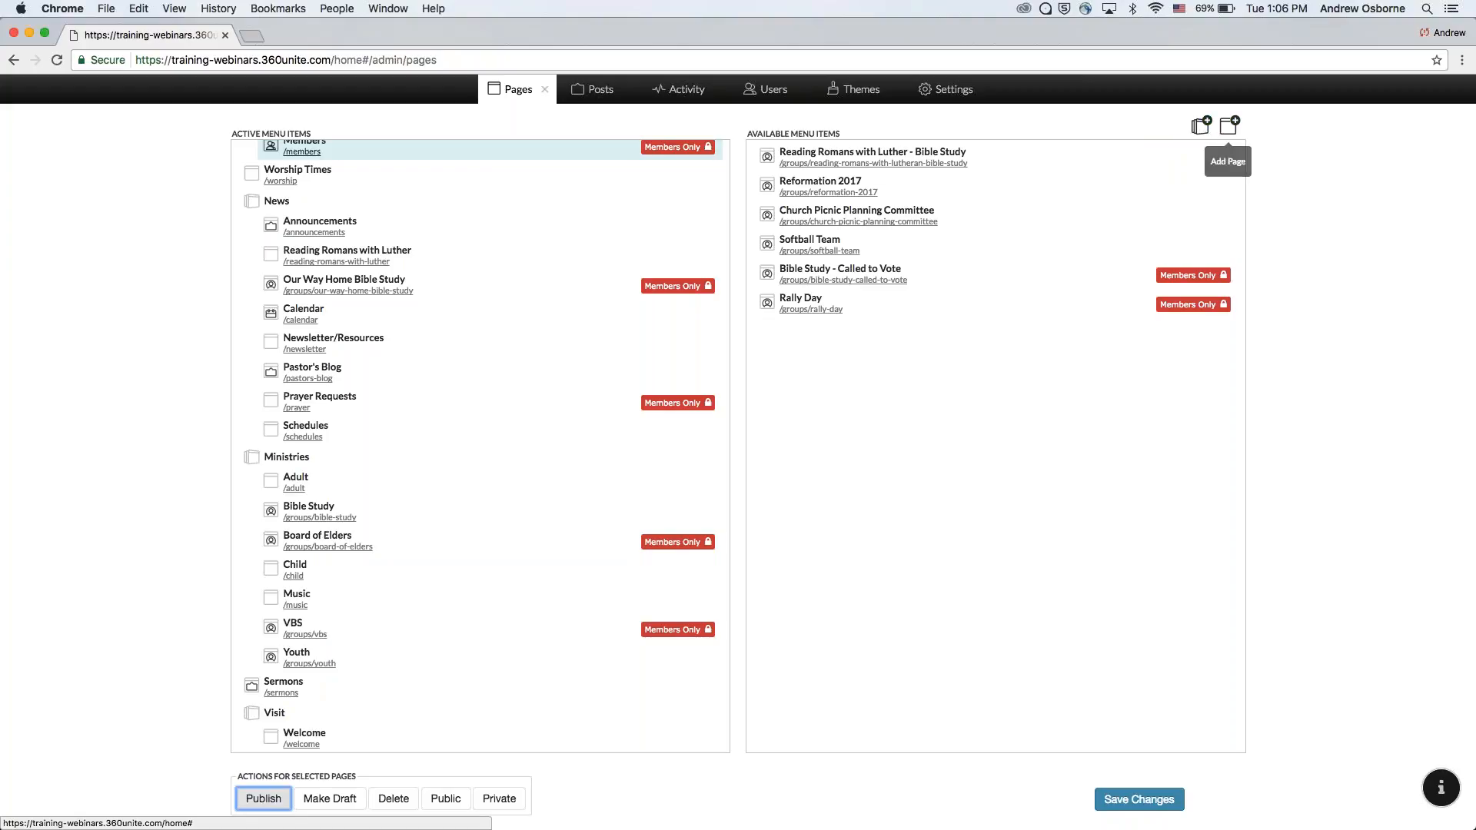
pyautogui.click(1201, 126)
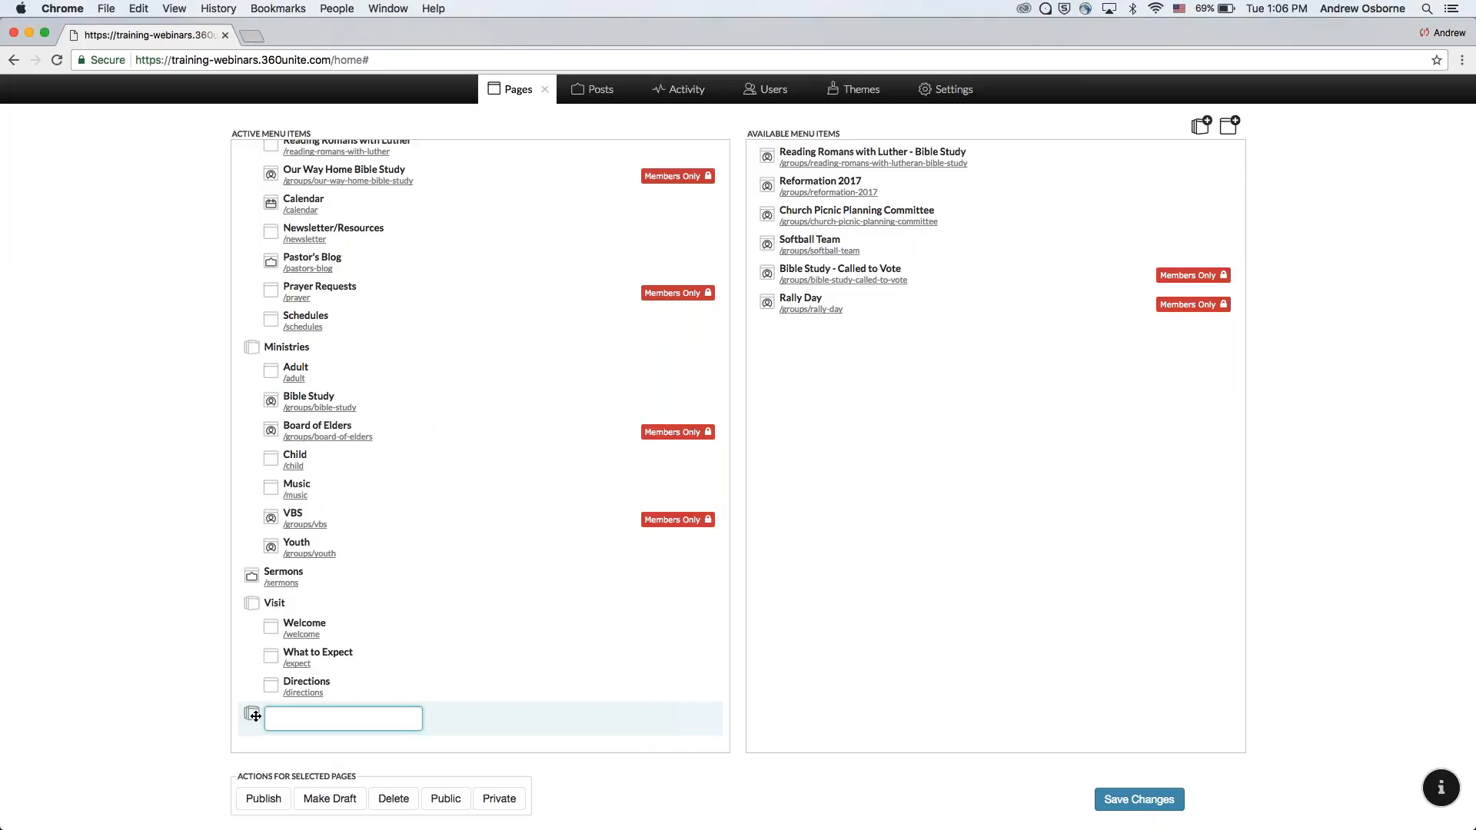
pyautogui.write('df')
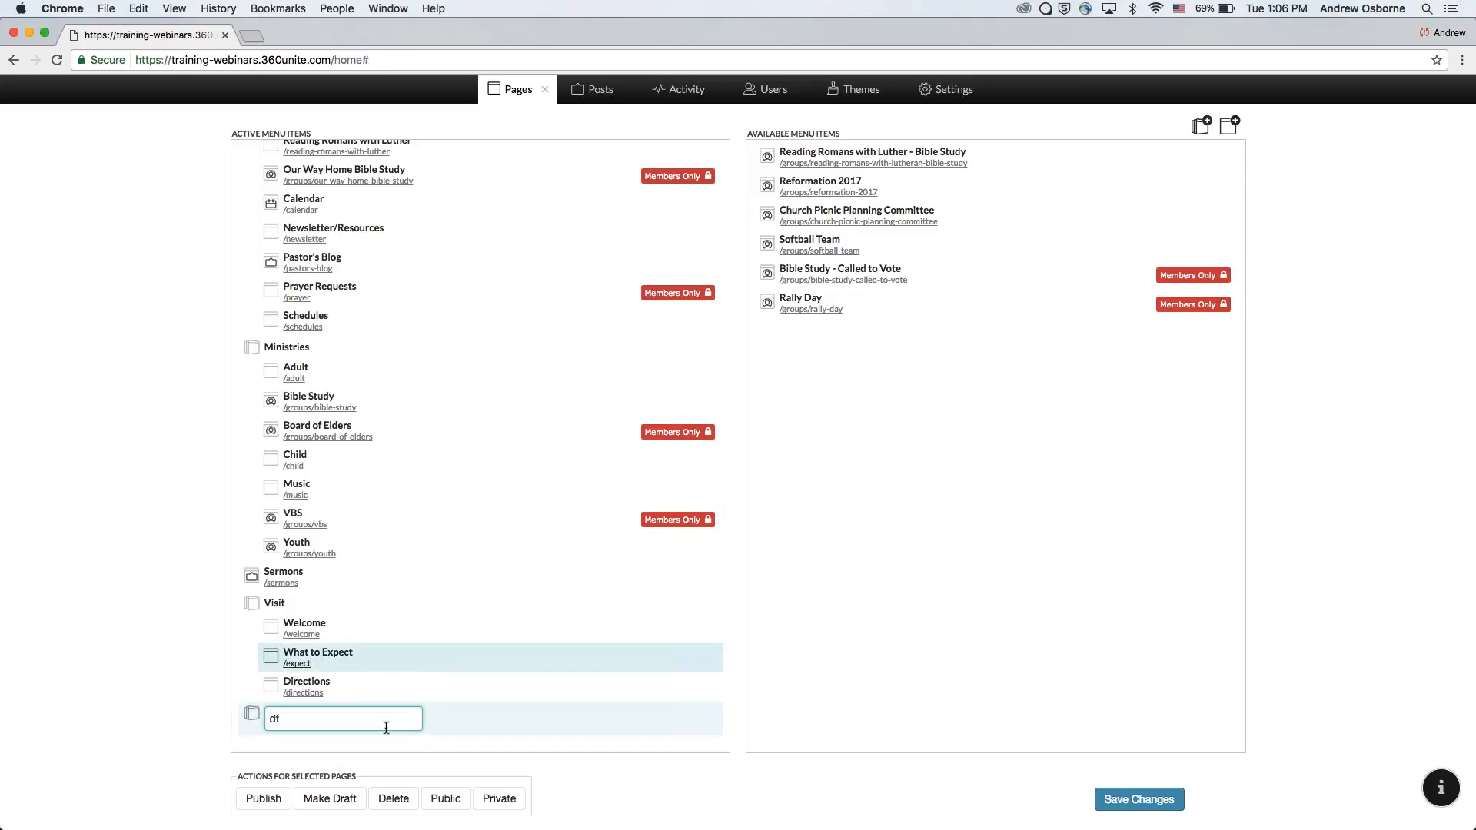
pyautogui.click(409, 803)
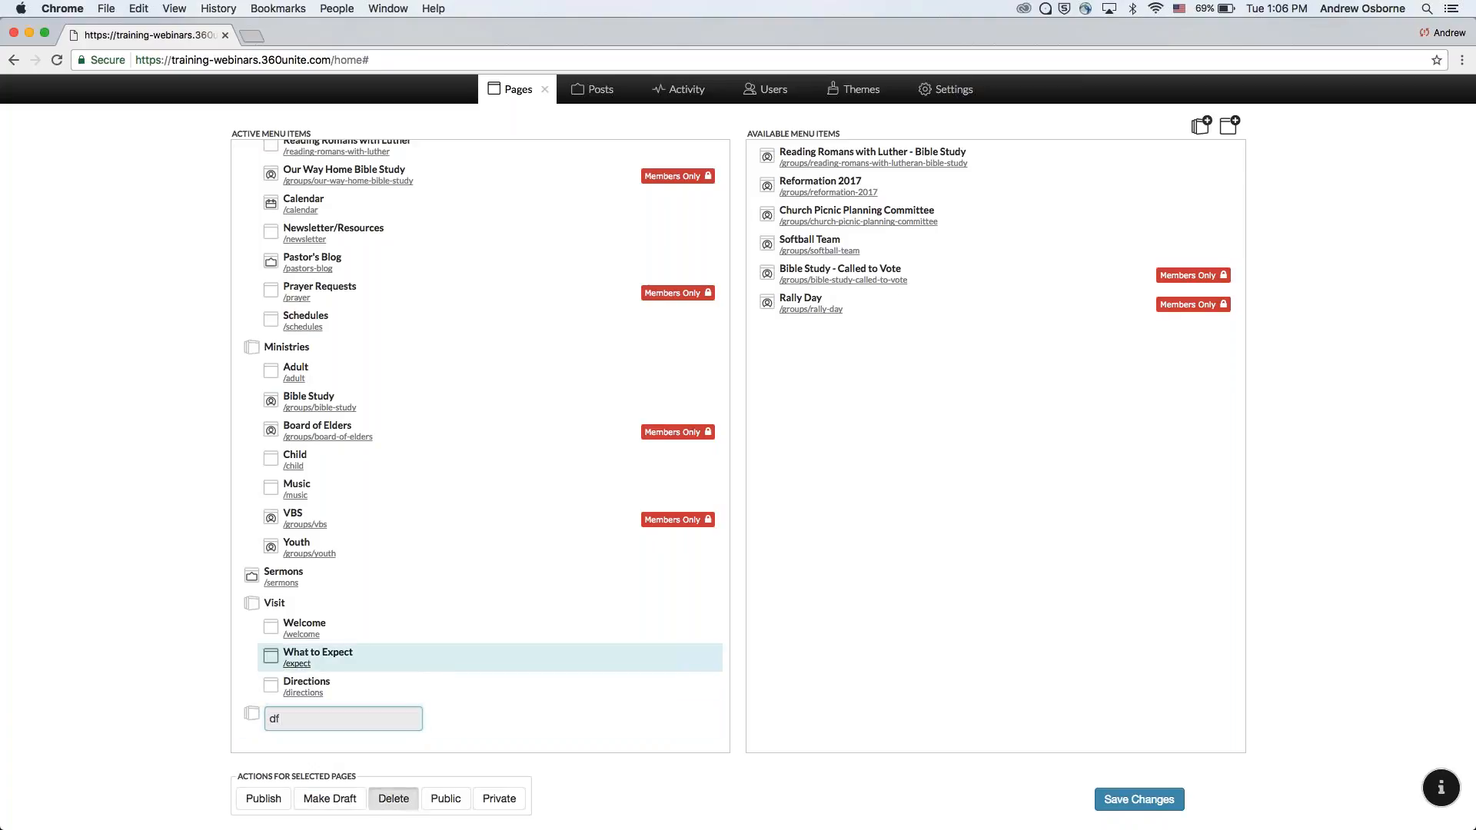
pyautogui.click(850, 258)
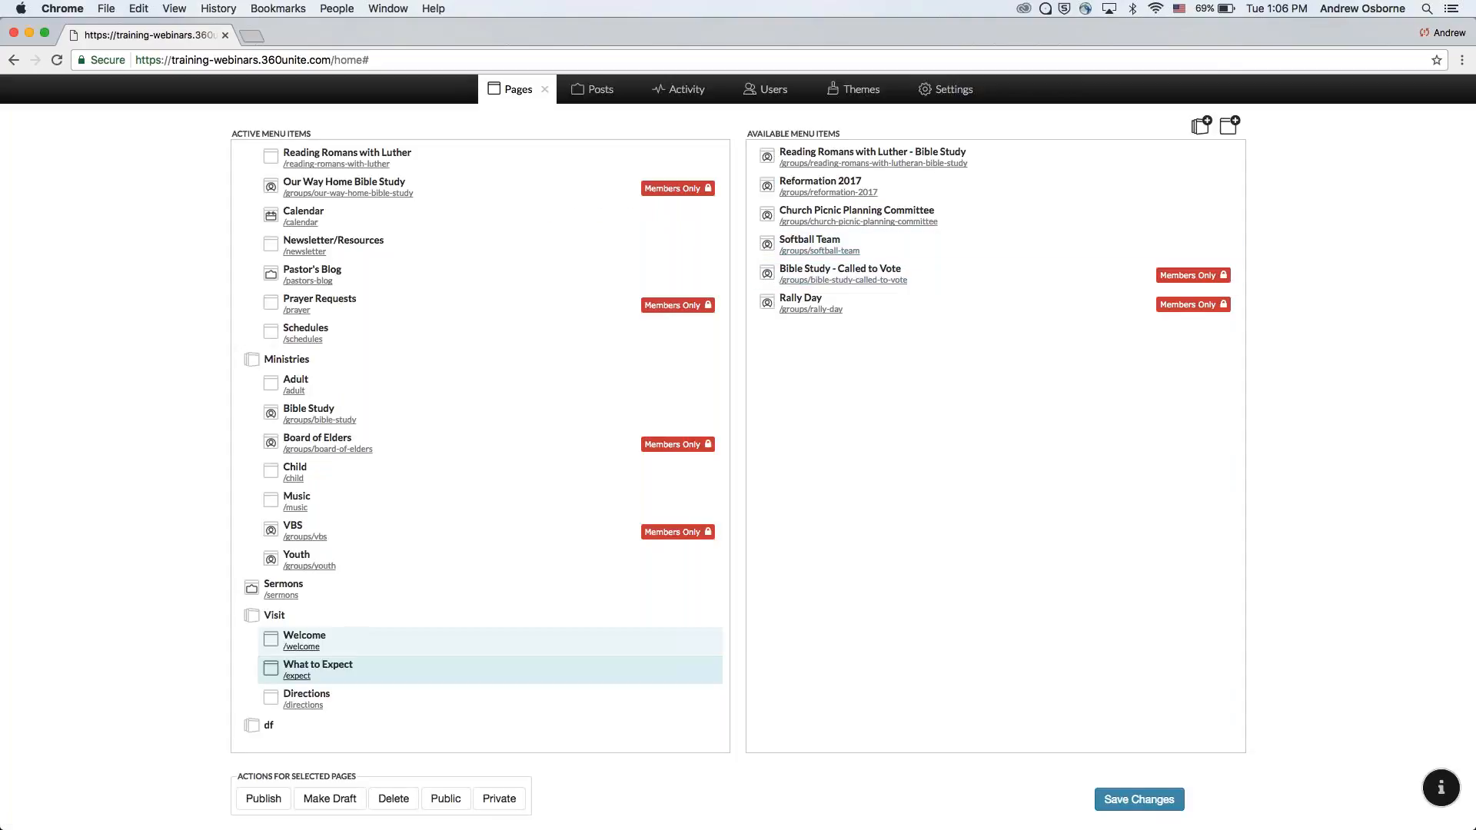
pyautogui.click(388, 803)
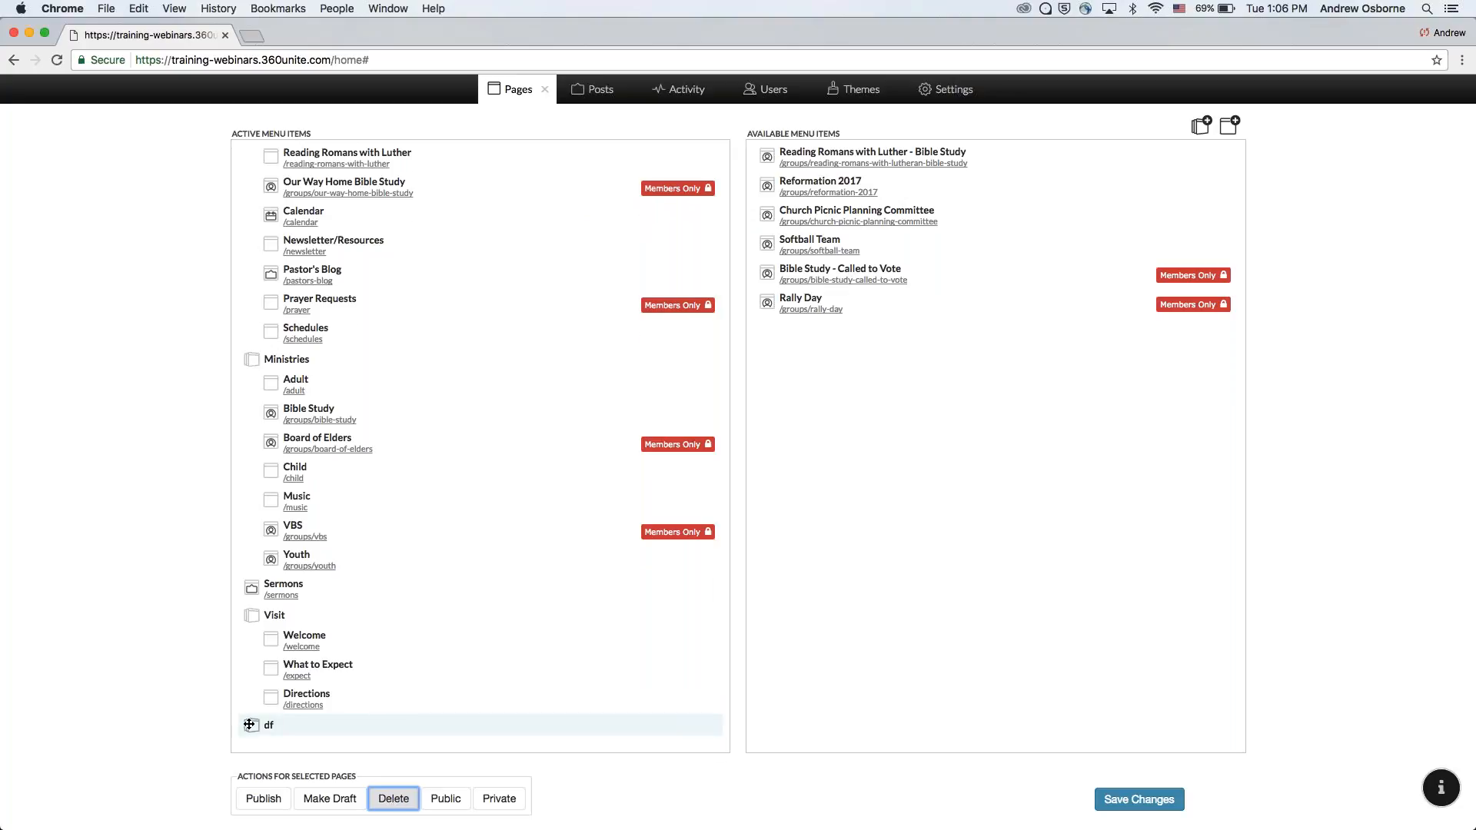
pyautogui.scroll(1, 251, 726)
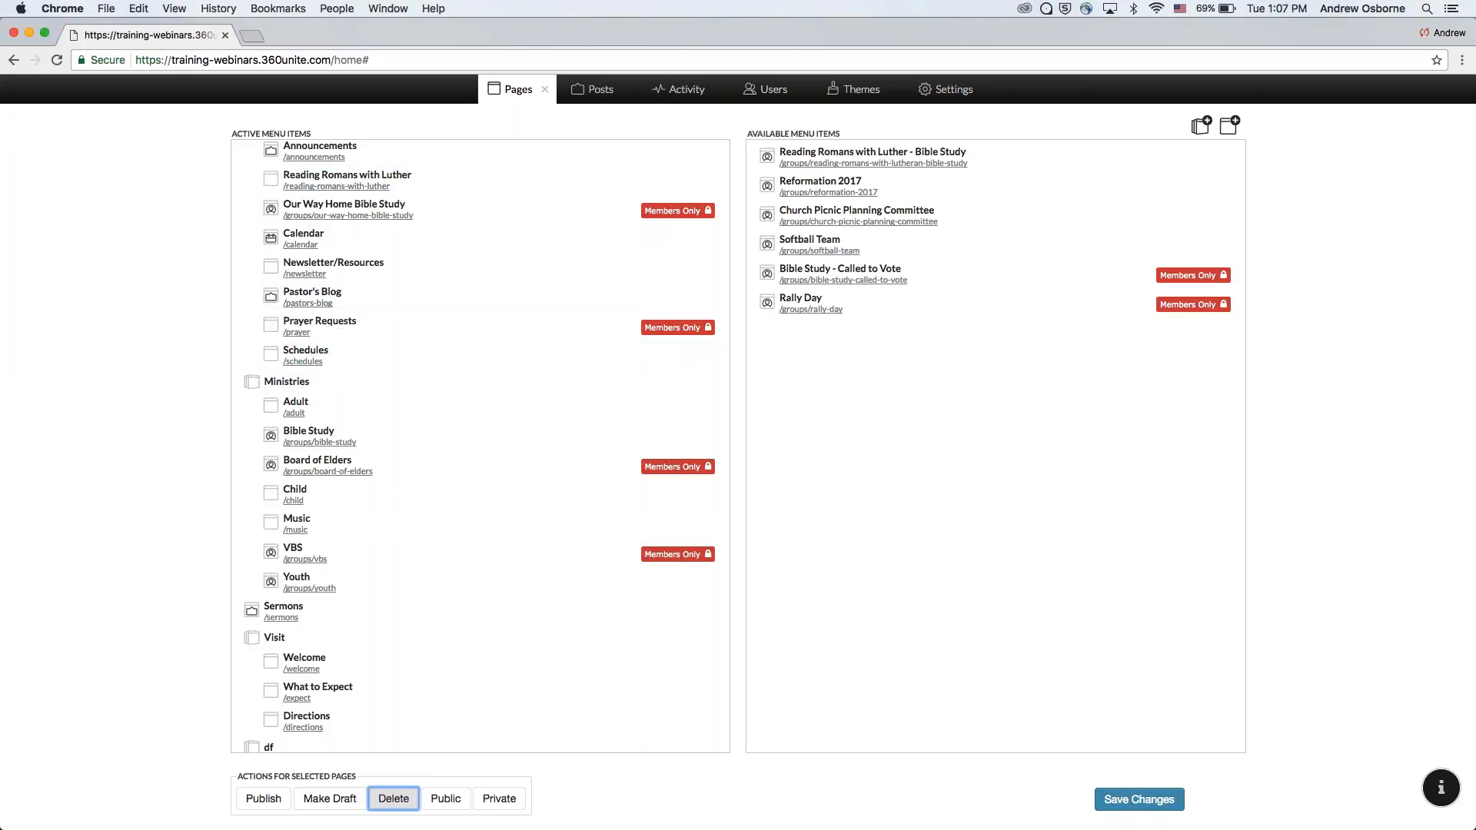
pyautogui.click(546, 94)
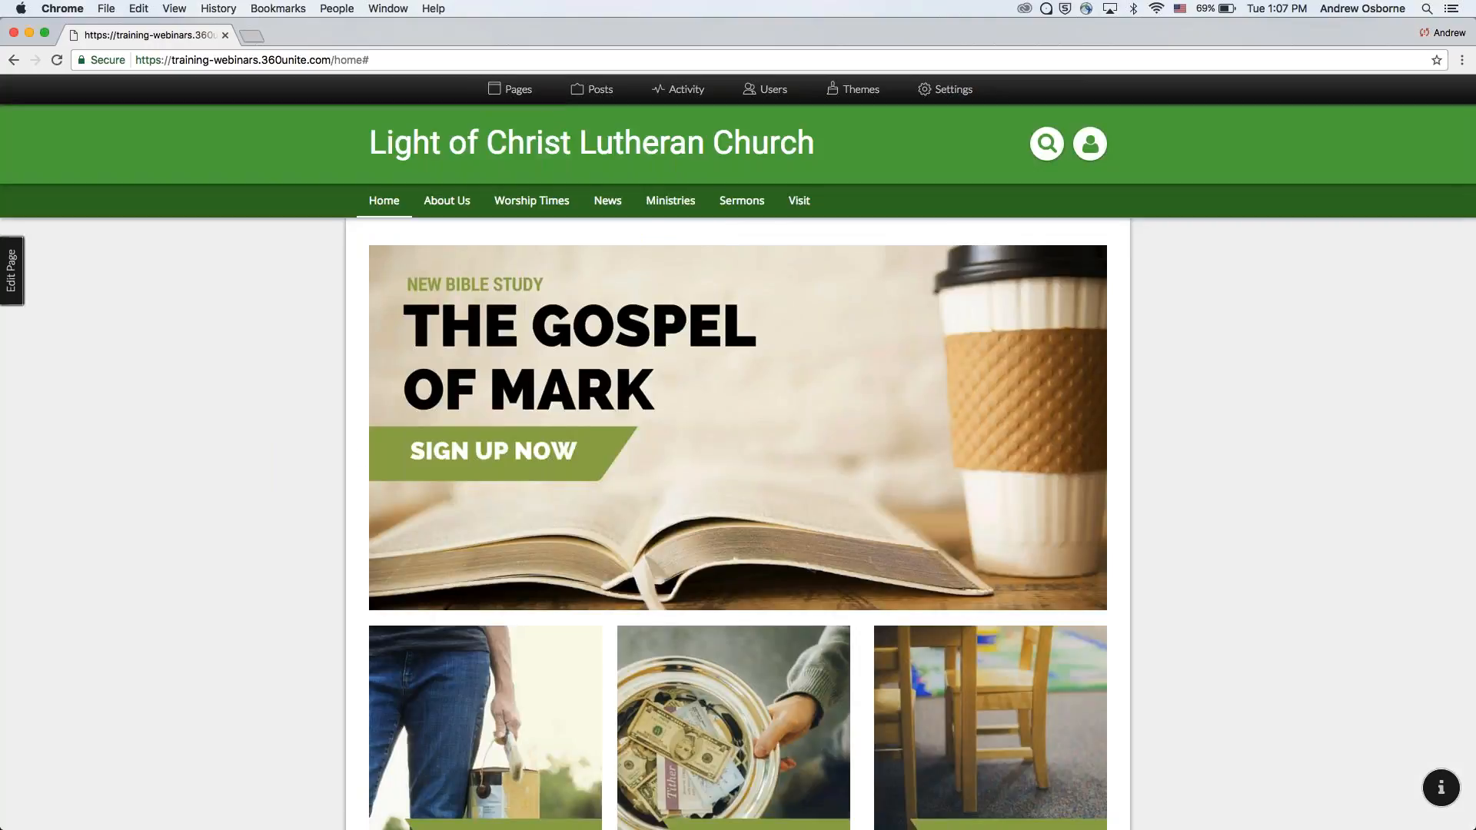
# - Compare the About Us submenu on the website with its entries in the page manager
pyautogui.moveTo(447, 202)
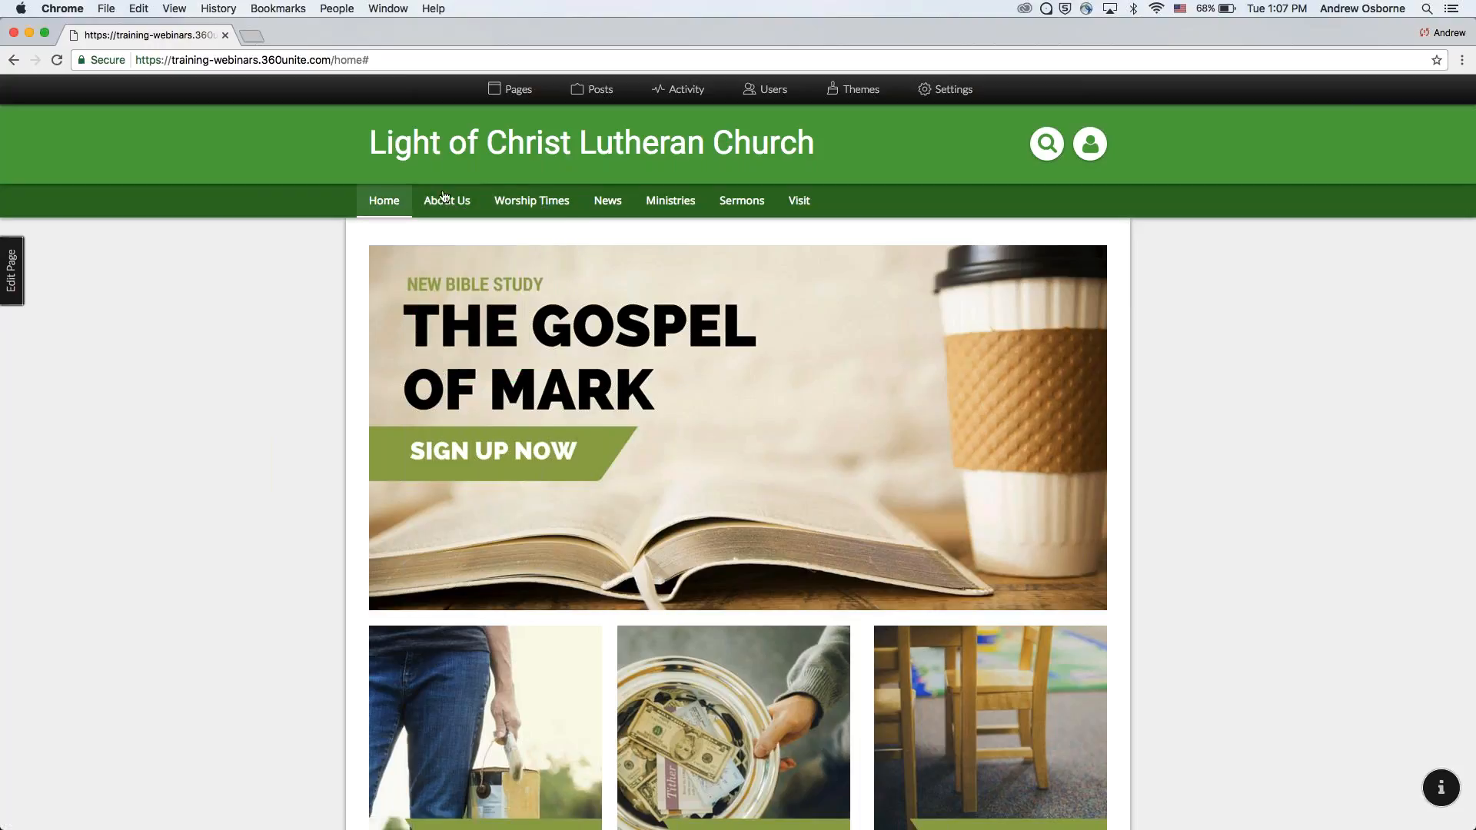
pyautogui.click(521, 90)
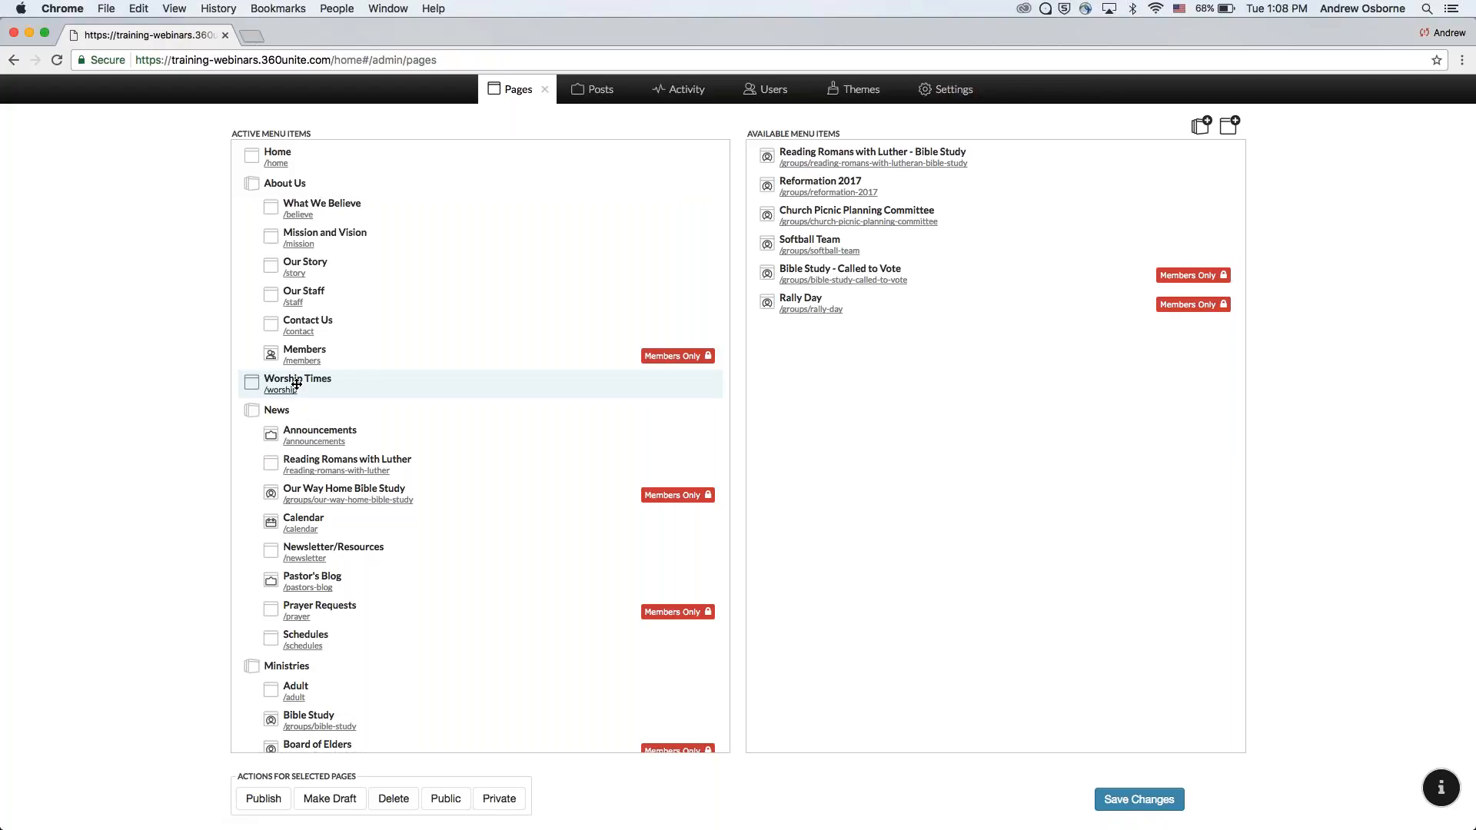
pyautogui.click(545, 89)
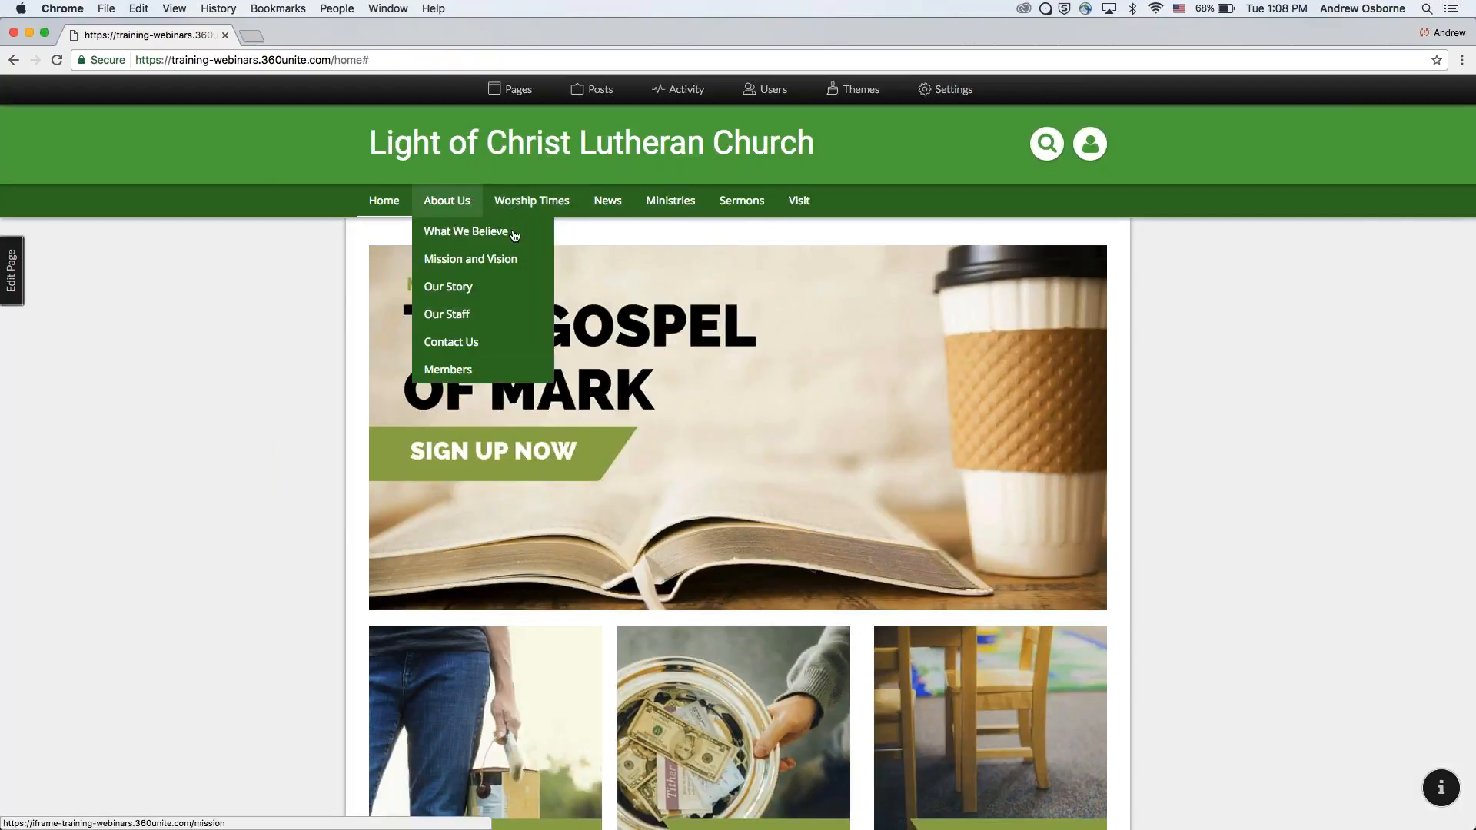
# - Start adding a new page in the page manager and look through the available page templates
pyautogui.click(530, 93)
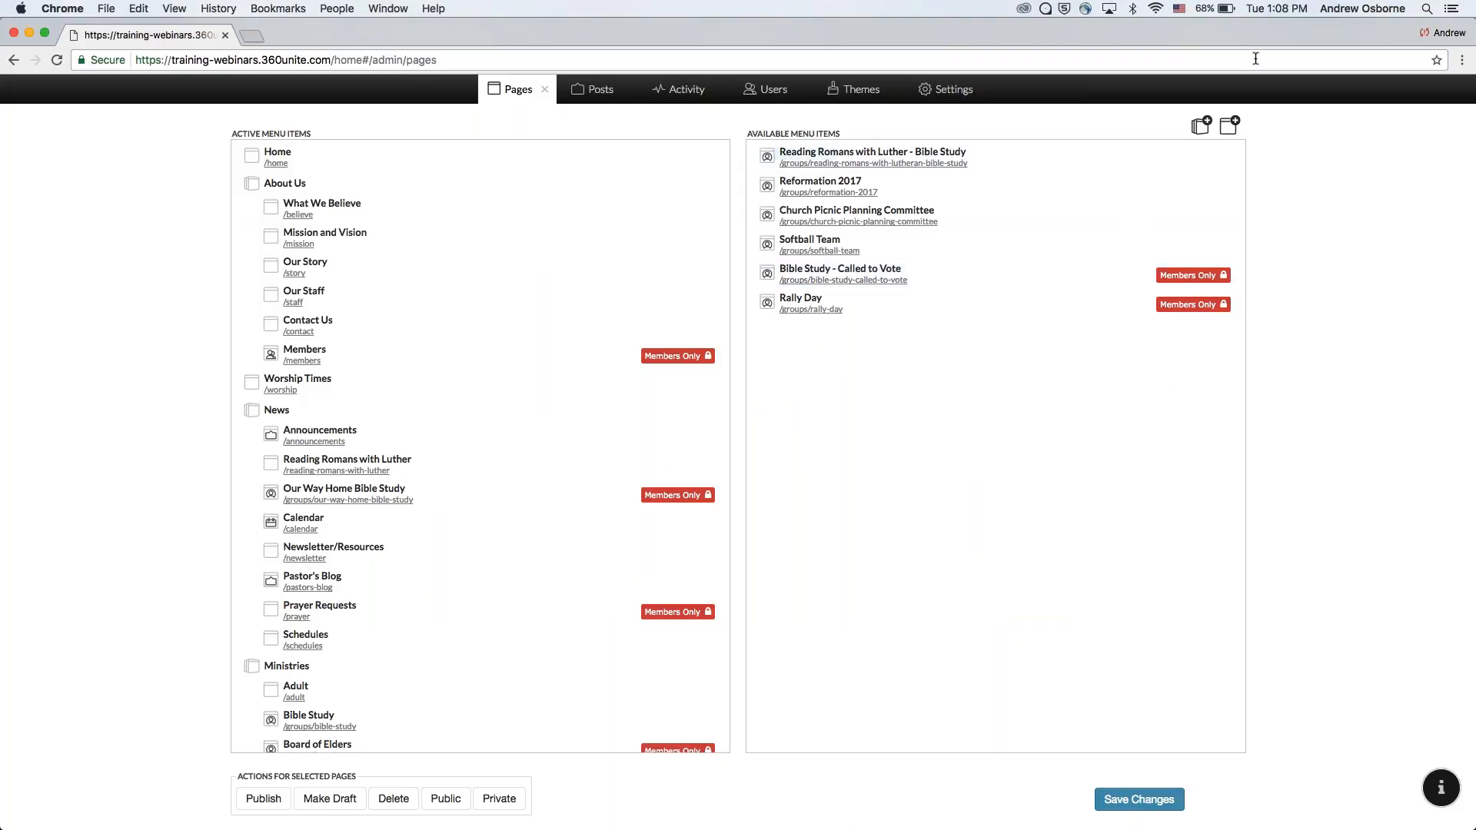
pyautogui.click(1228, 125)
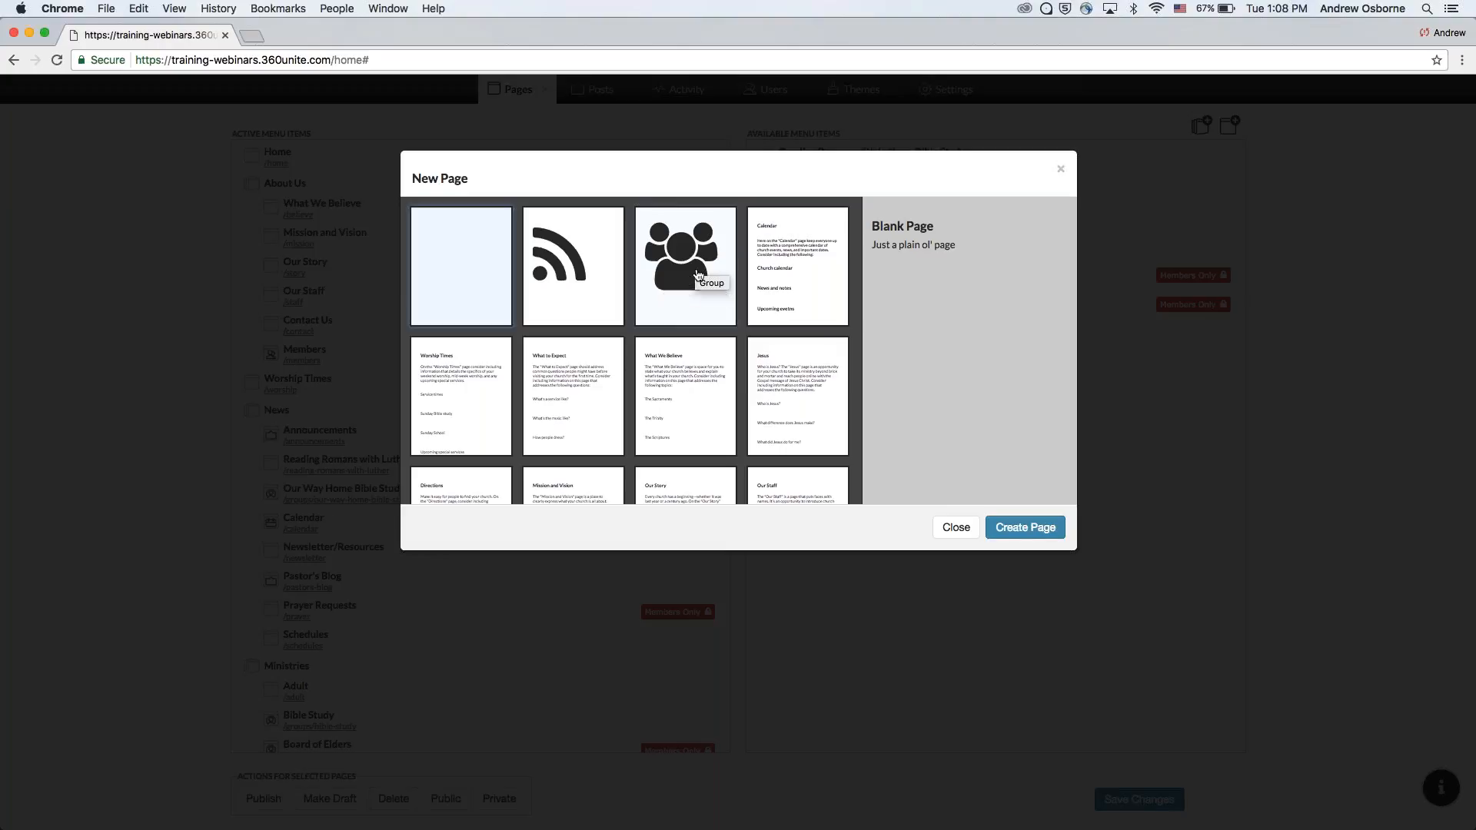
pyautogui.scroll(-5, 783, 259)
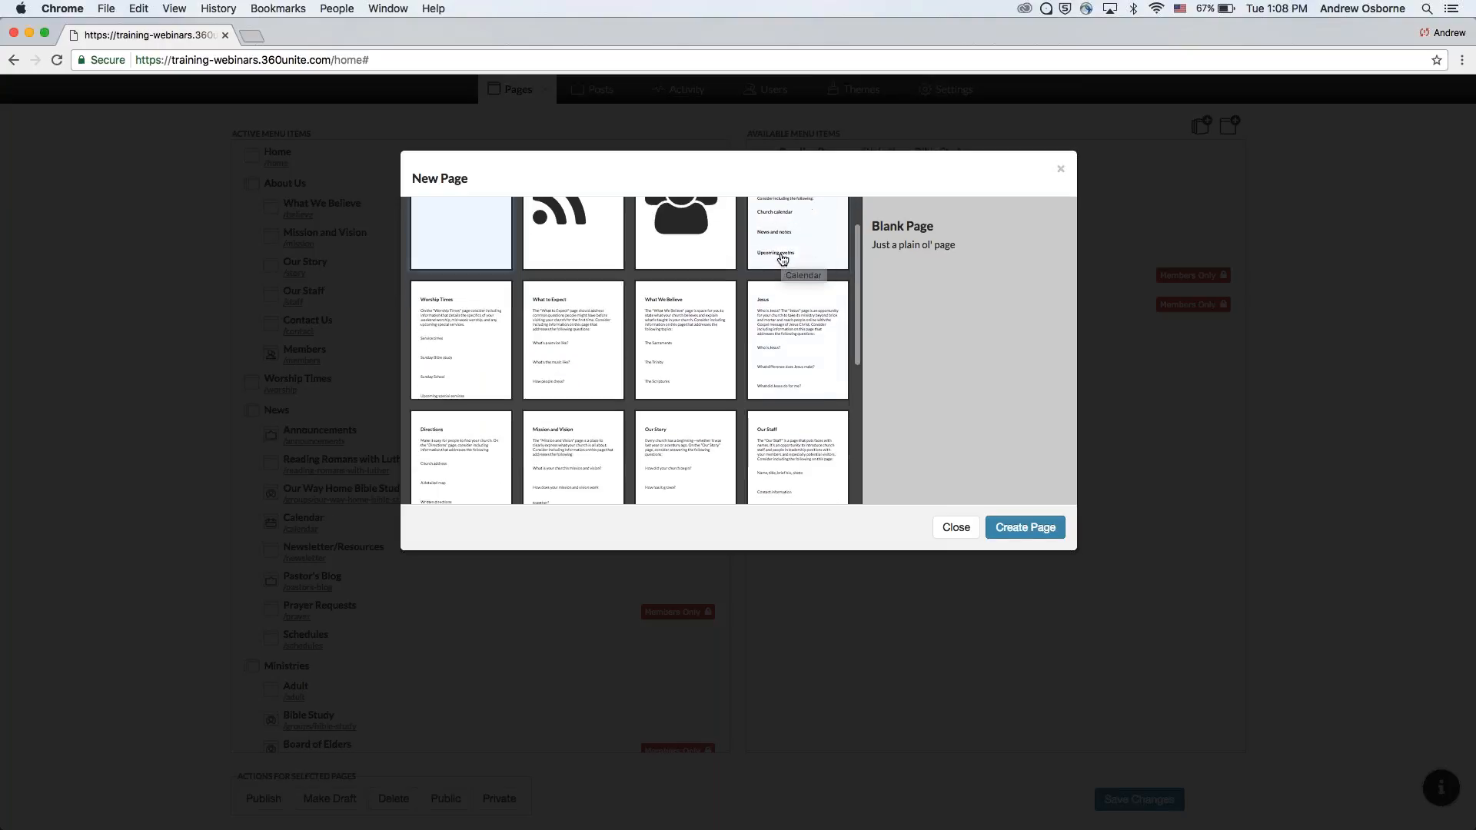
pyautogui.scroll(-1, 797, 384)
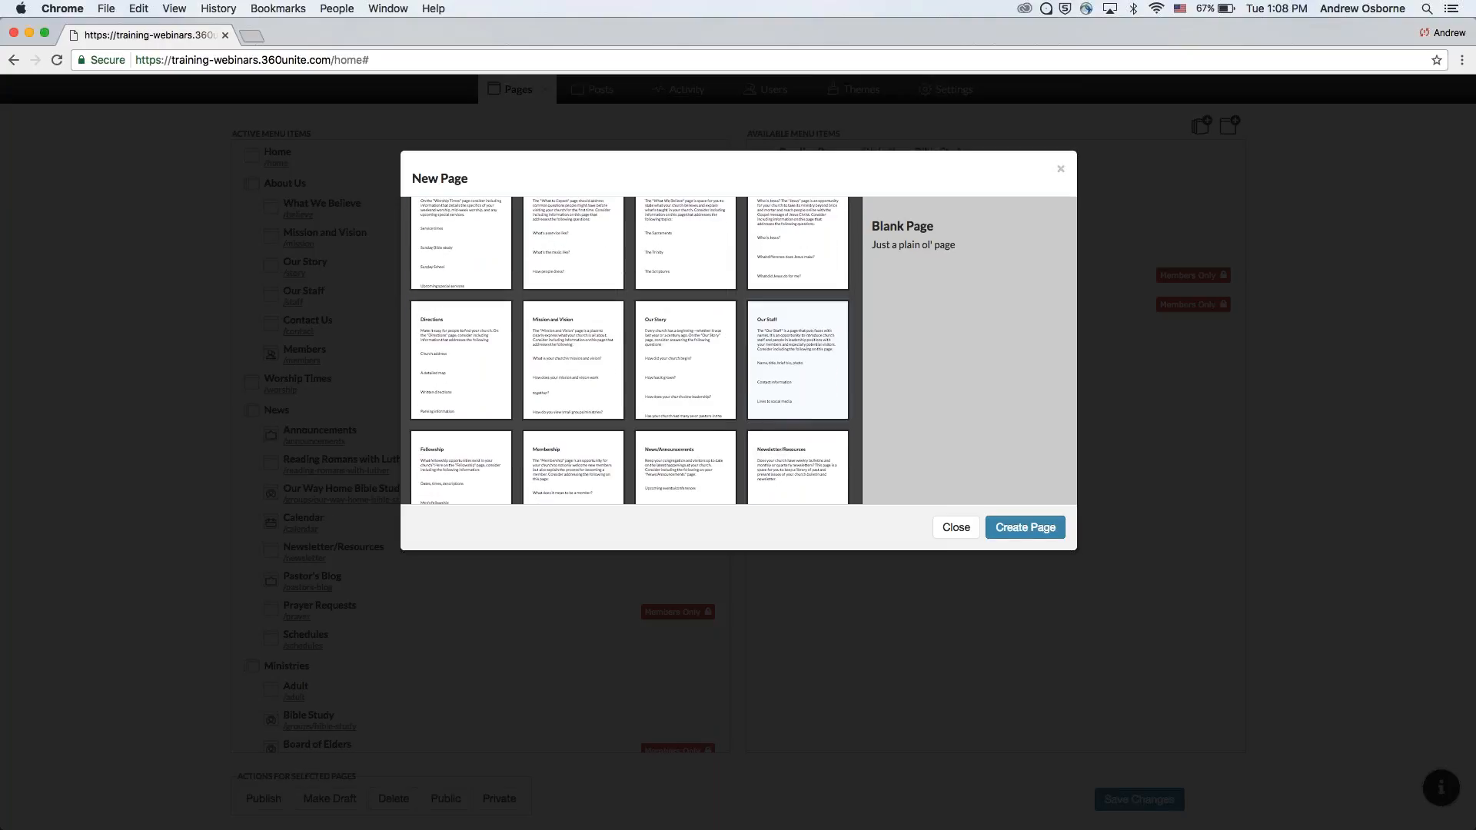
pyautogui.scroll(-4, 768, 427)
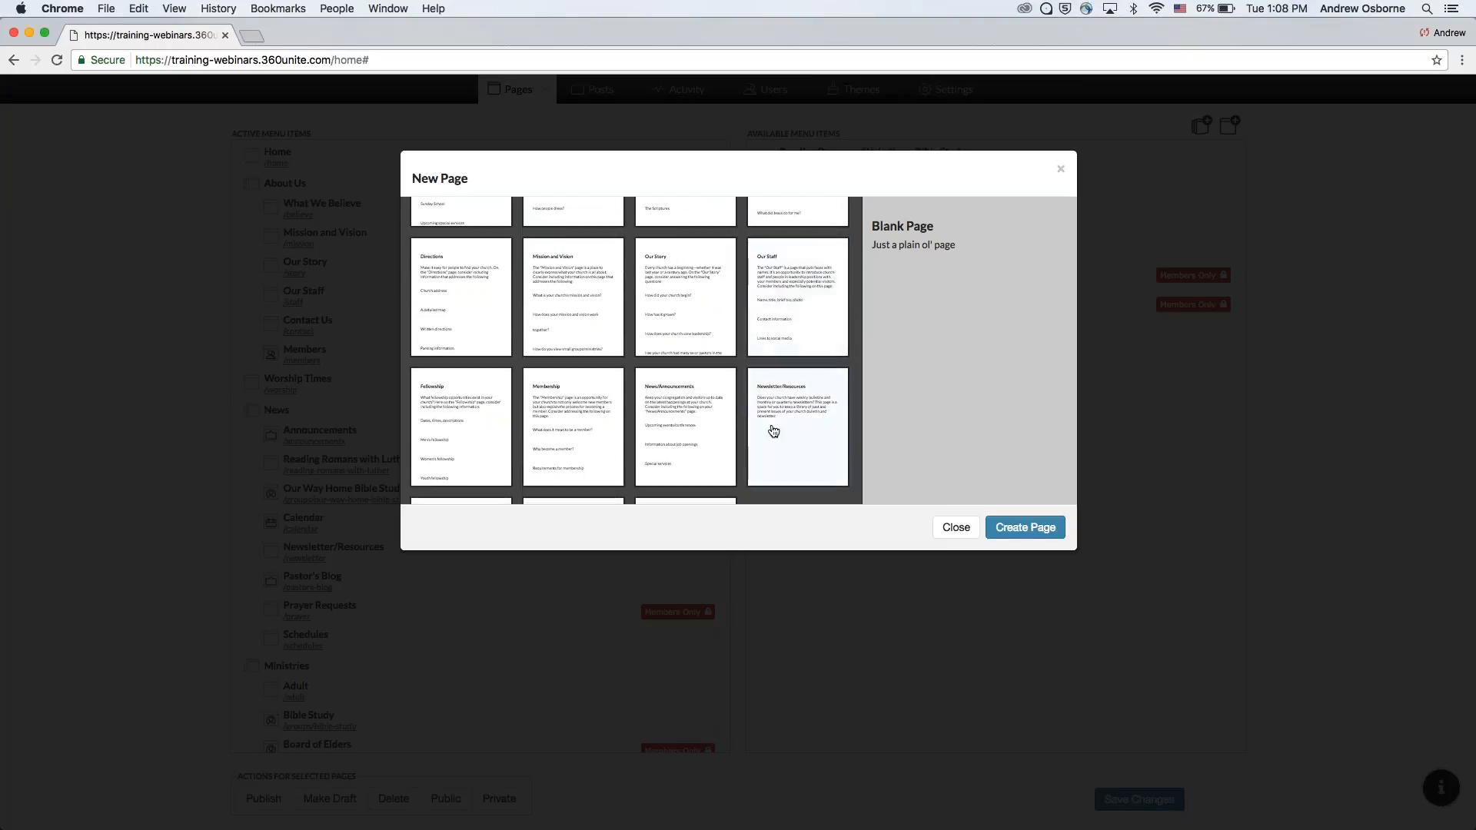
pyautogui.scroll(-1, 797, 358)
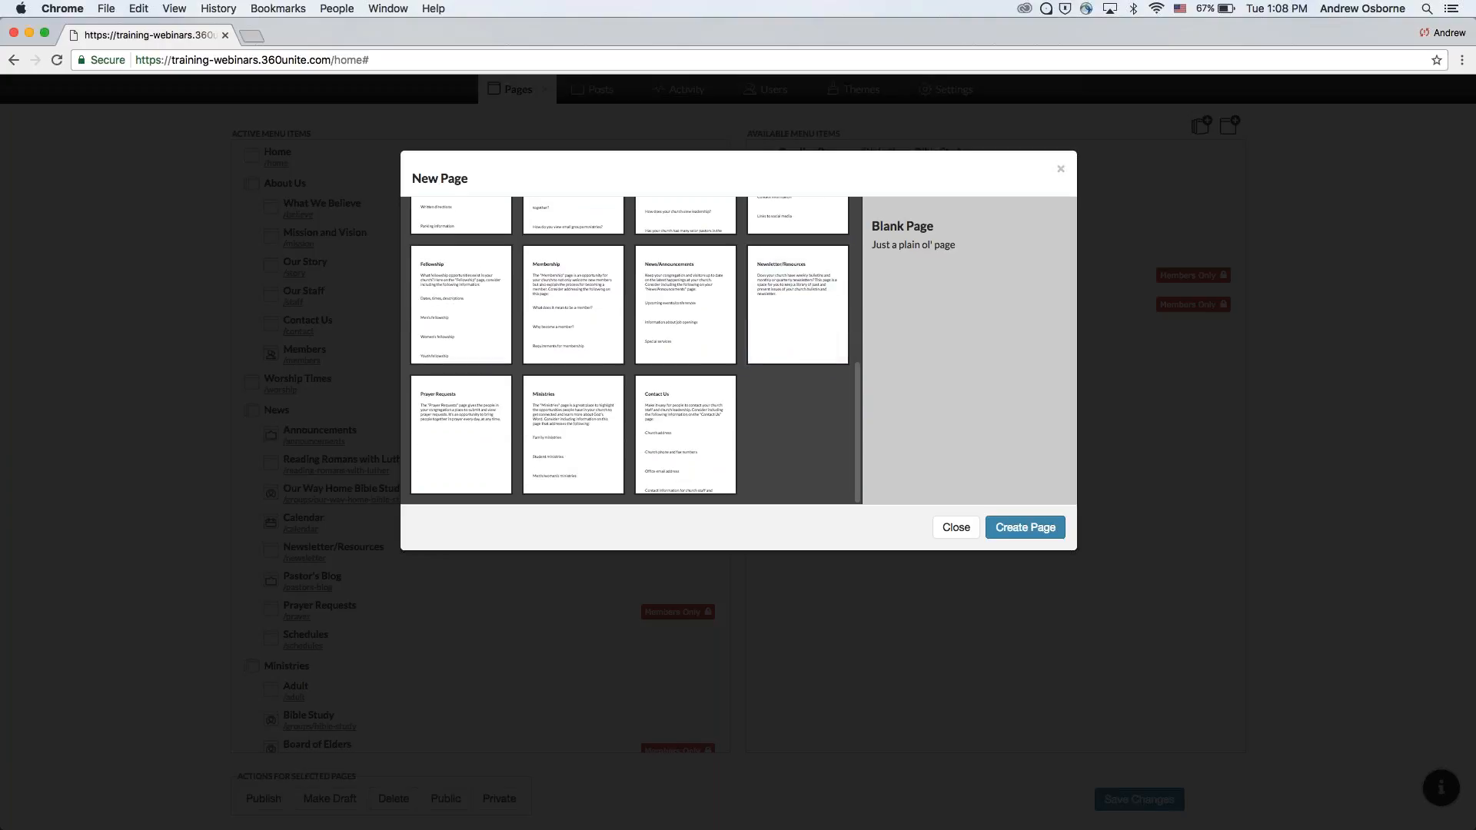
pyautogui.scroll(1, 631, 351)
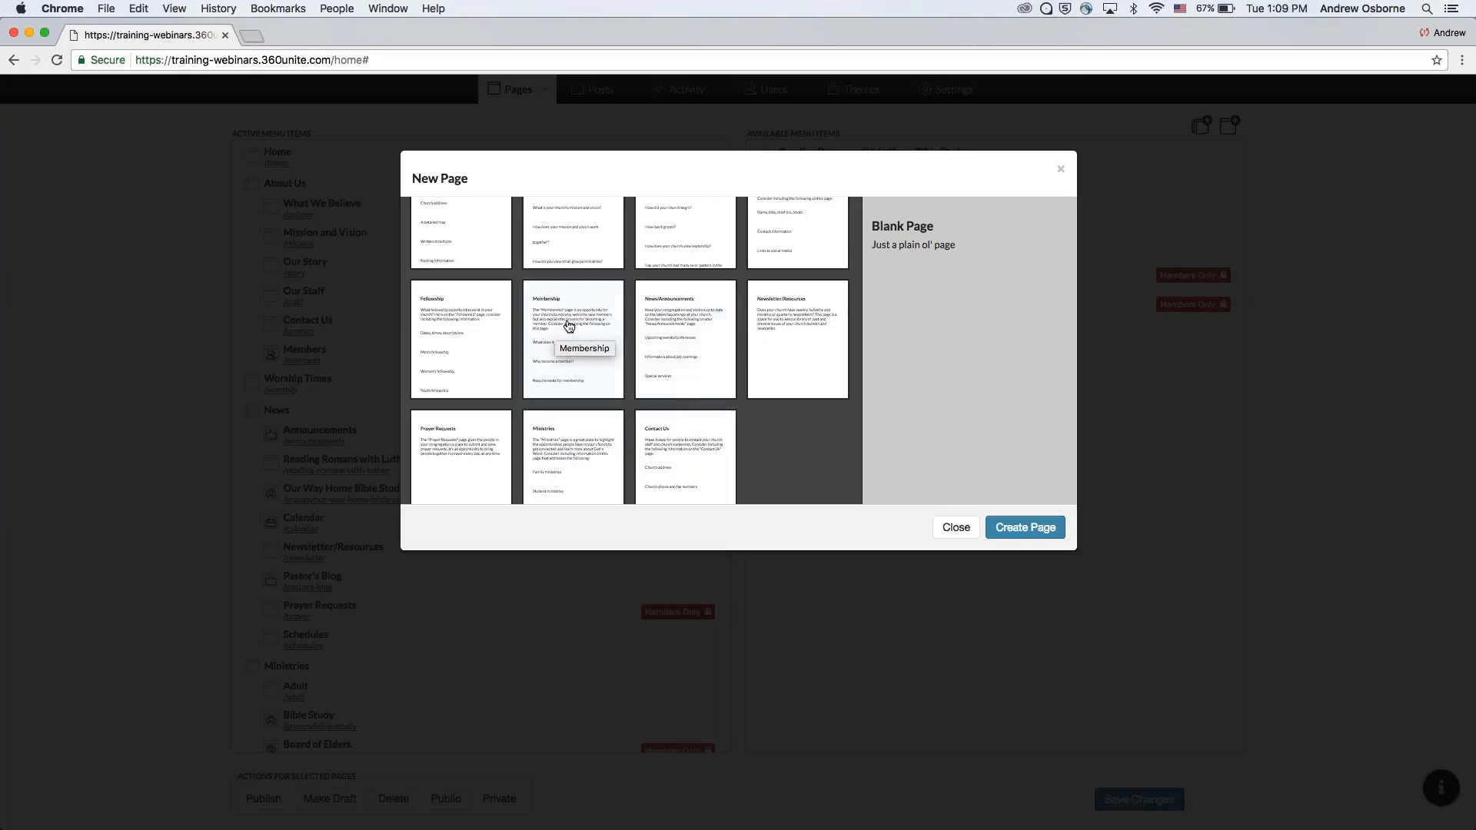
pyautogui.scroll(3, 568, 326)
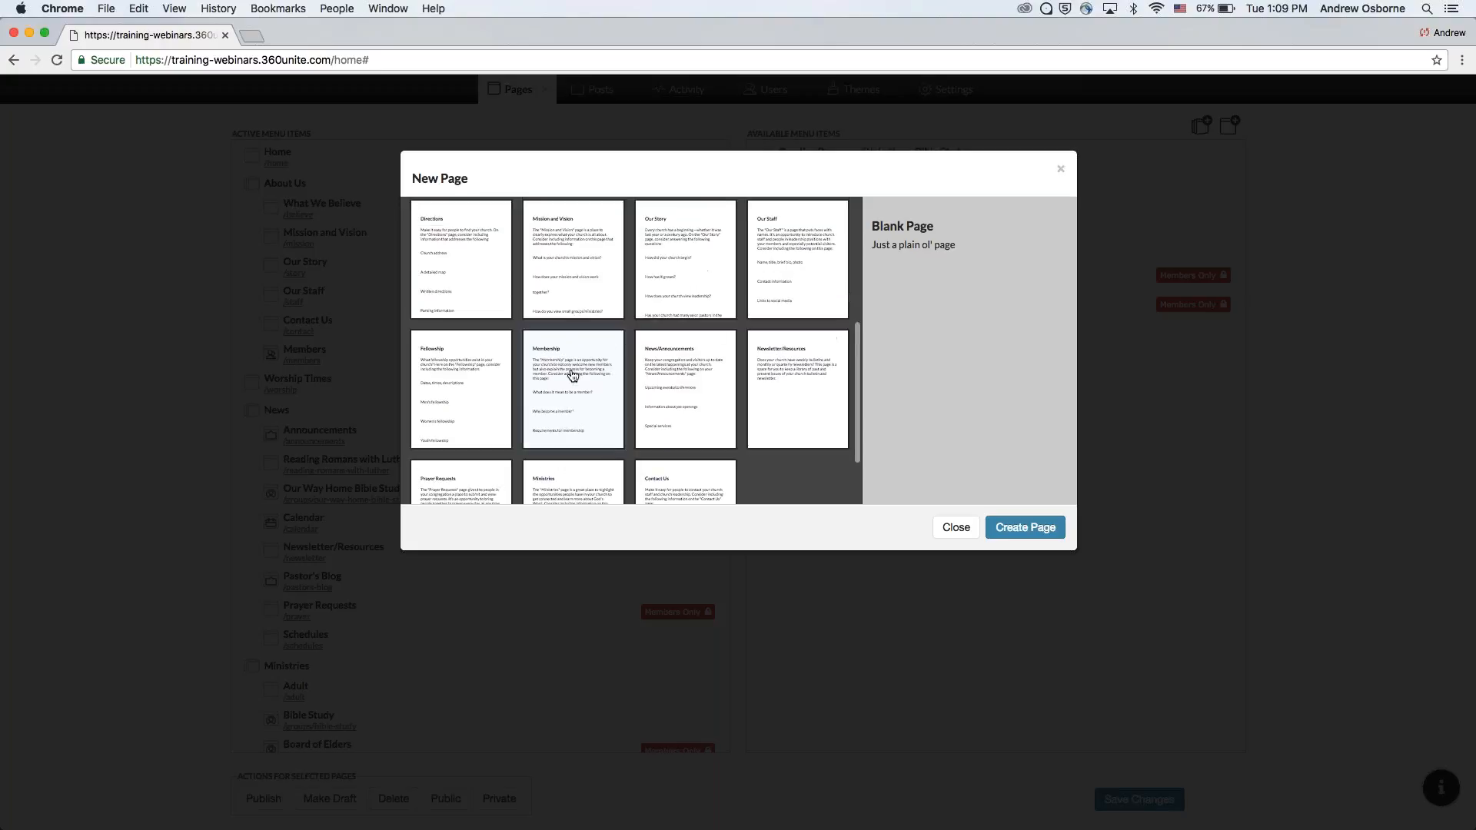
pyautogui.scroll(2, 583, 373)
pyautogui.scroll(3, 582, 372)
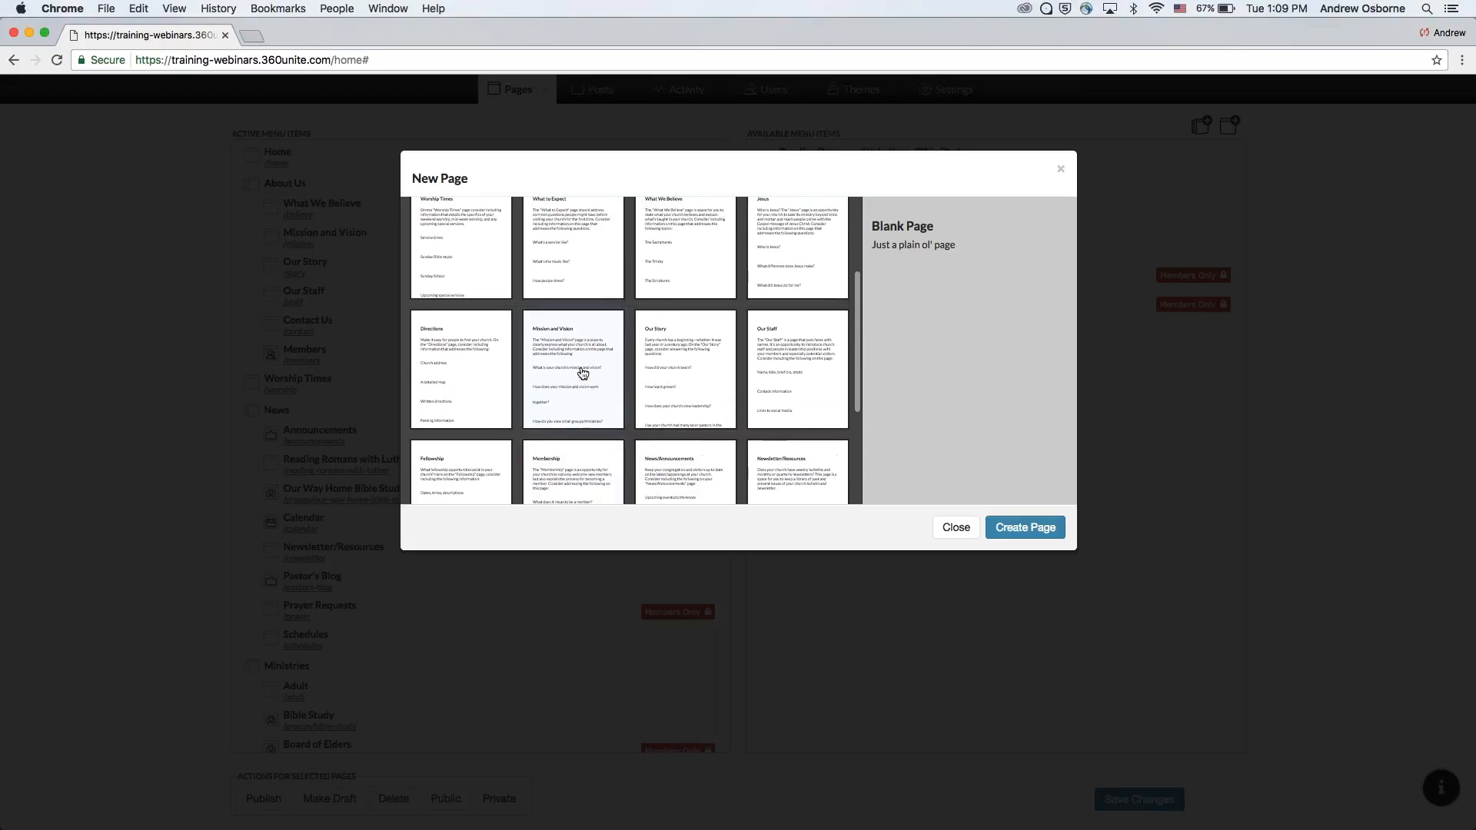
pyautogui.scroll(1, 582, 373)
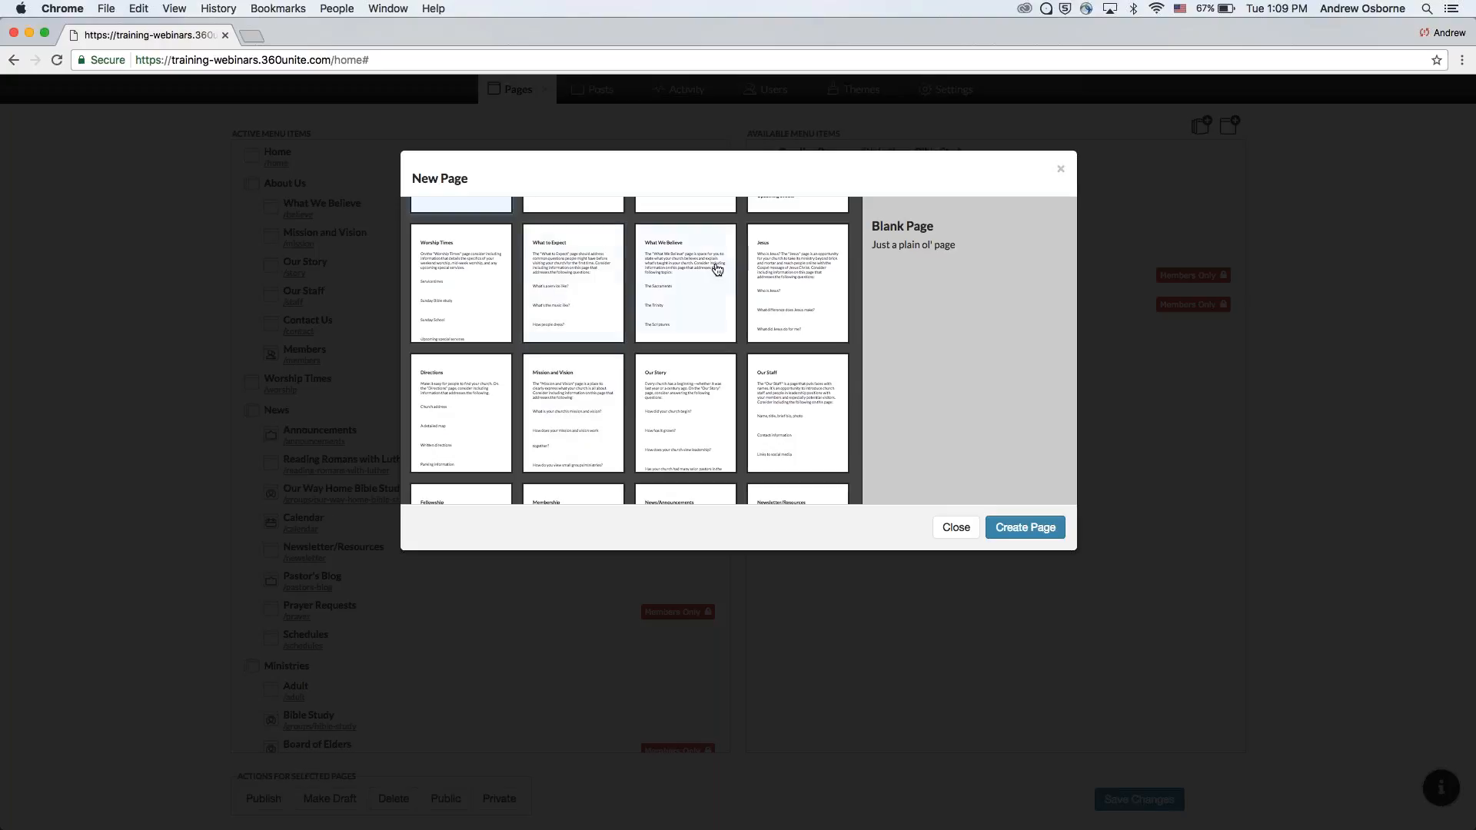
pyautogui.scroll(4, 727, 269)
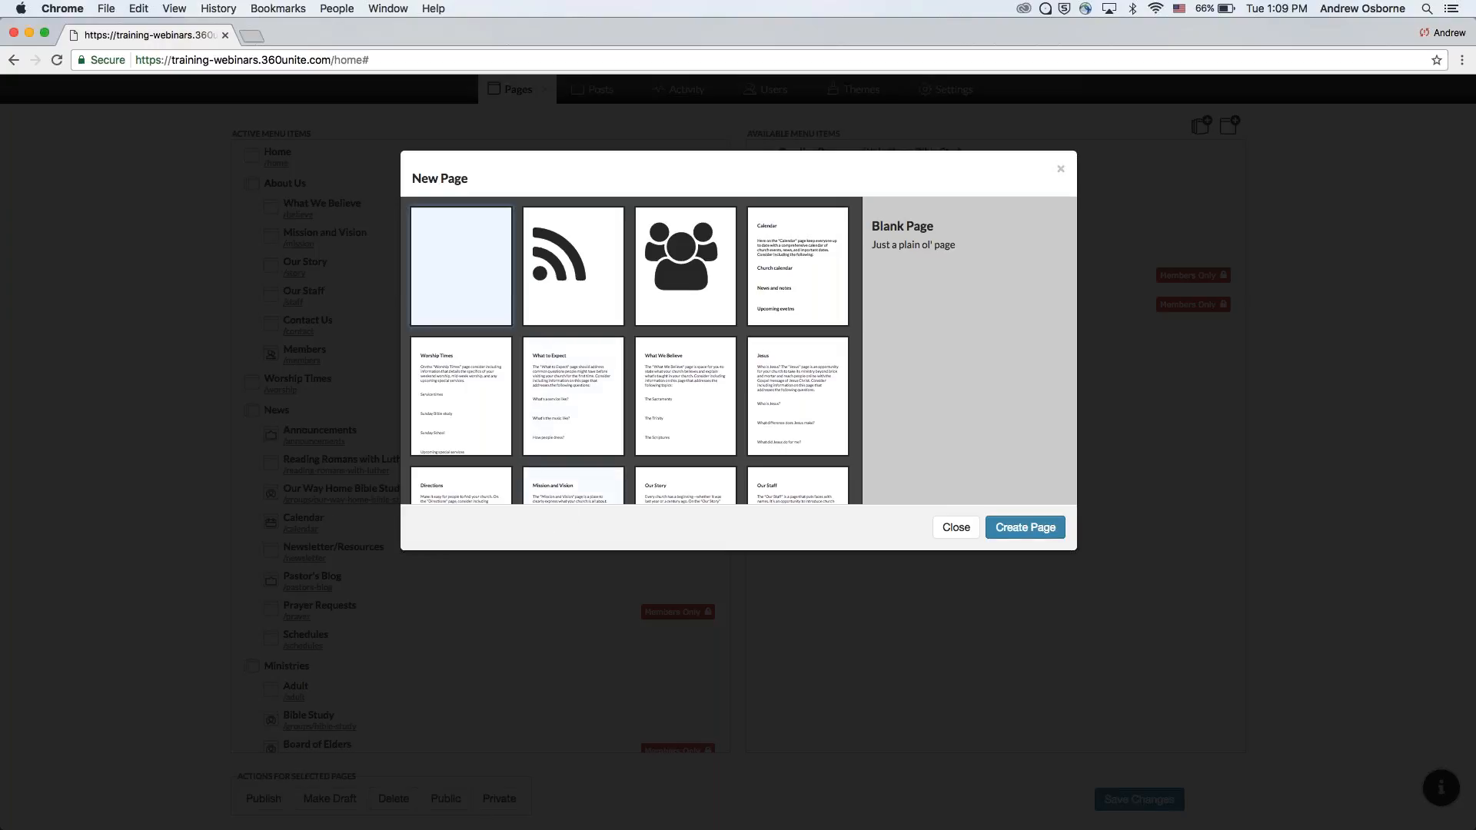
# - Create a new page from the What to Expect template, keeping the template's title
pyautogui.click(568, 392)
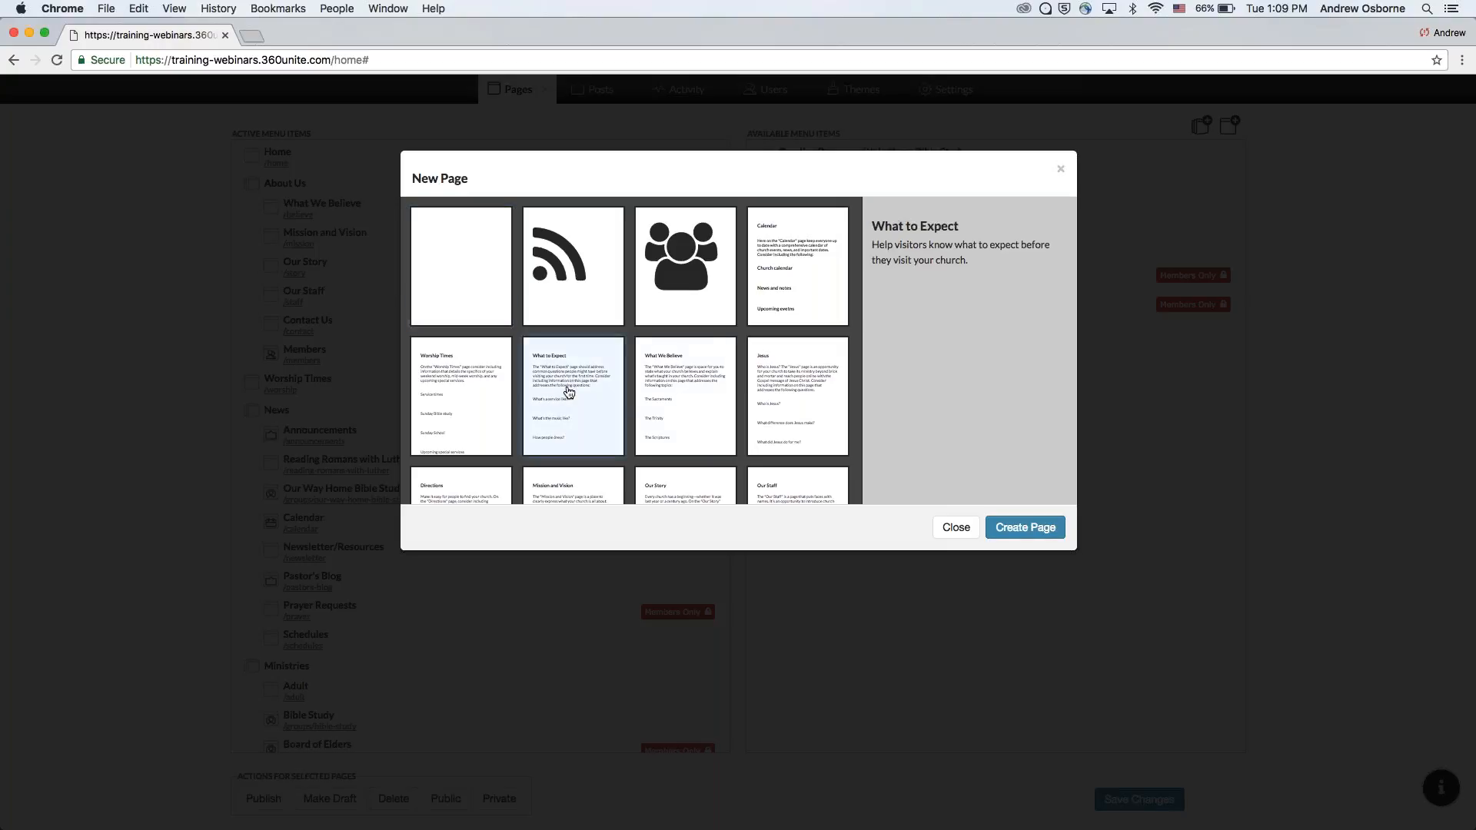
pyautogui.click(1025, 527)
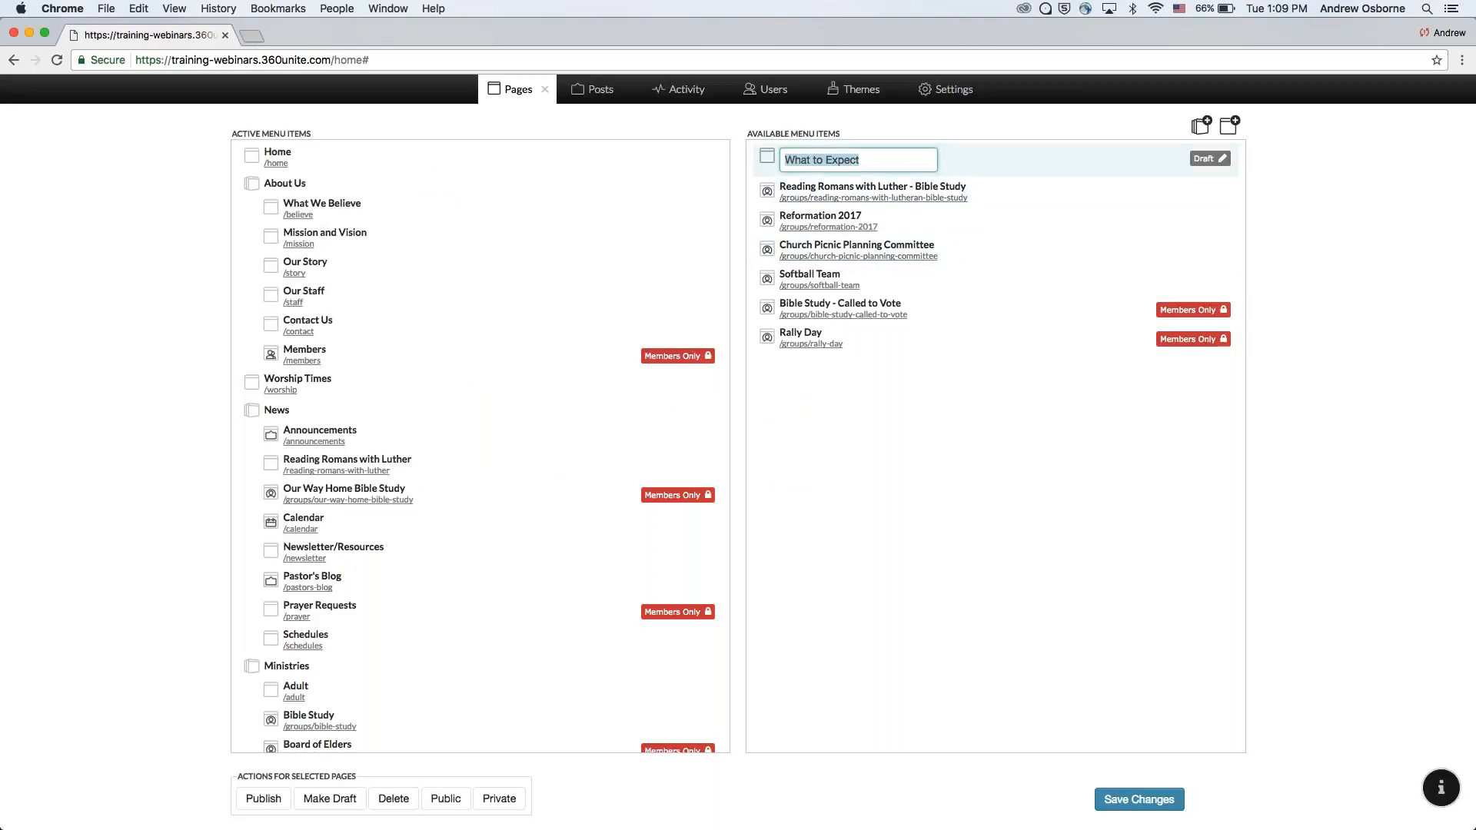
pyautogui.click(880, 446)
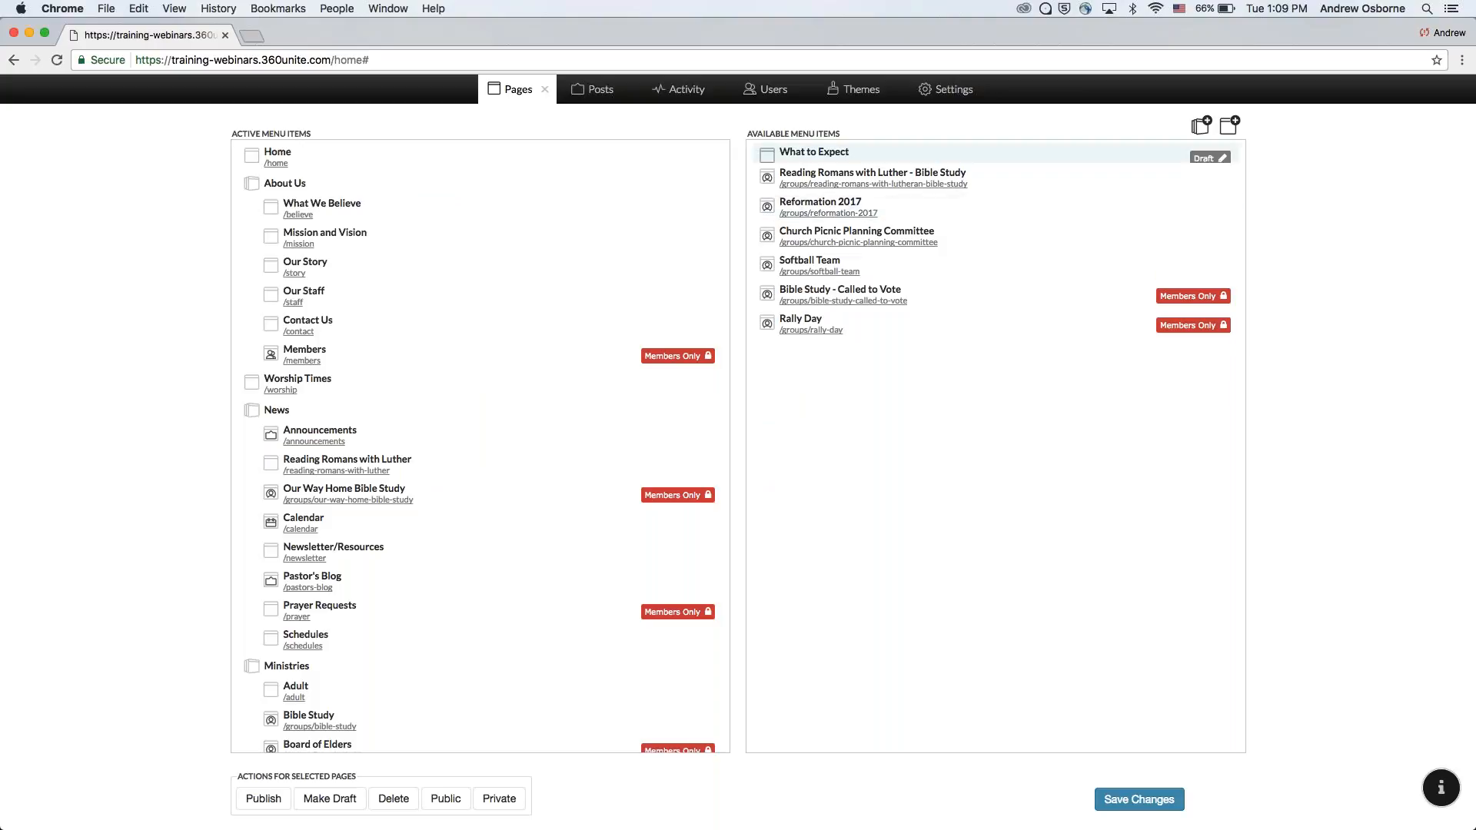
# - Place the What to Expect page first in the About Us folder, save the changes and close the page manager
pyautogui.moveTo(812, 154); pyautogui.dragTo(315, 228)
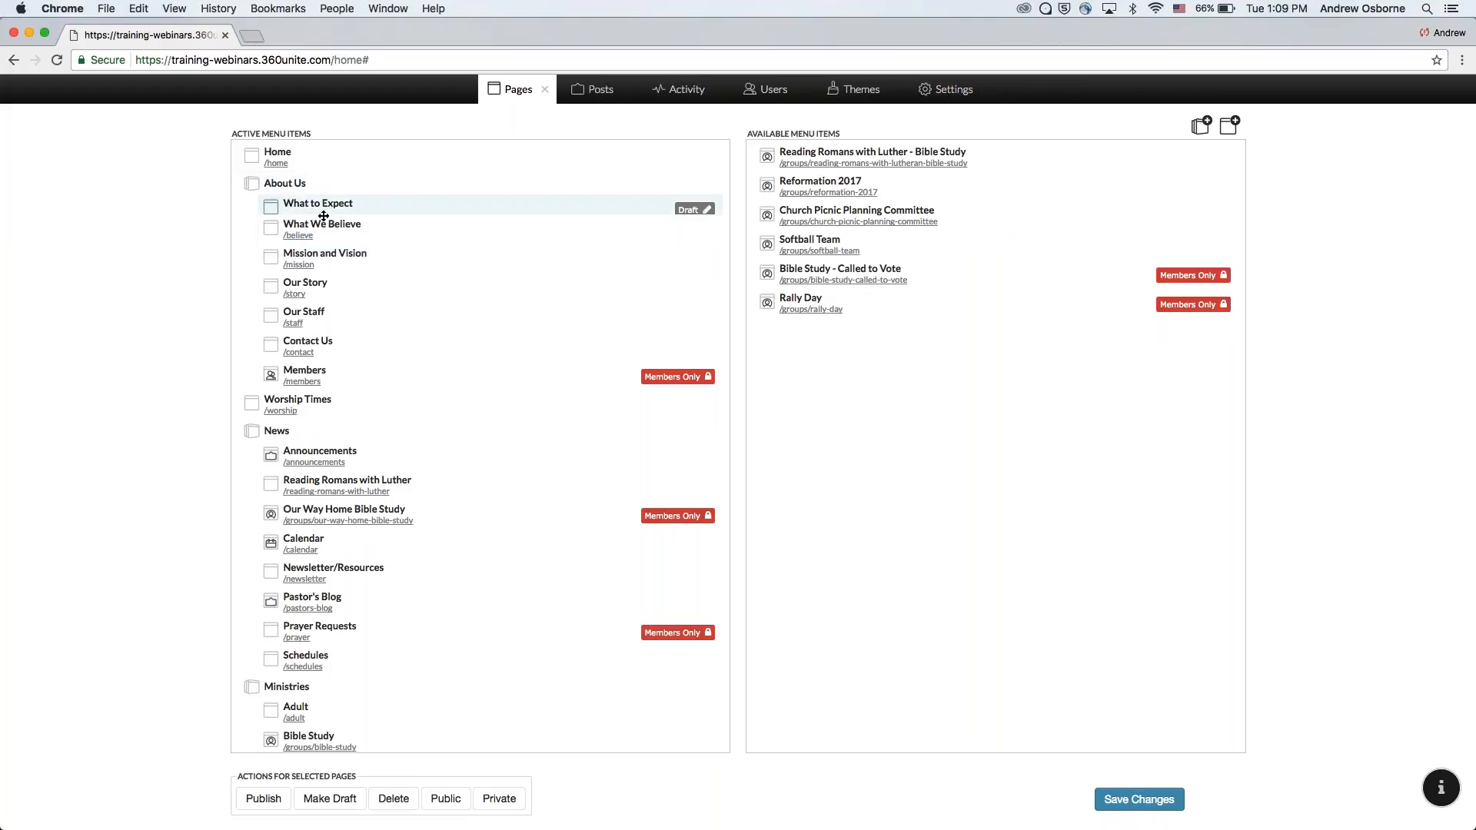
pyautogui.click(1153, 803)
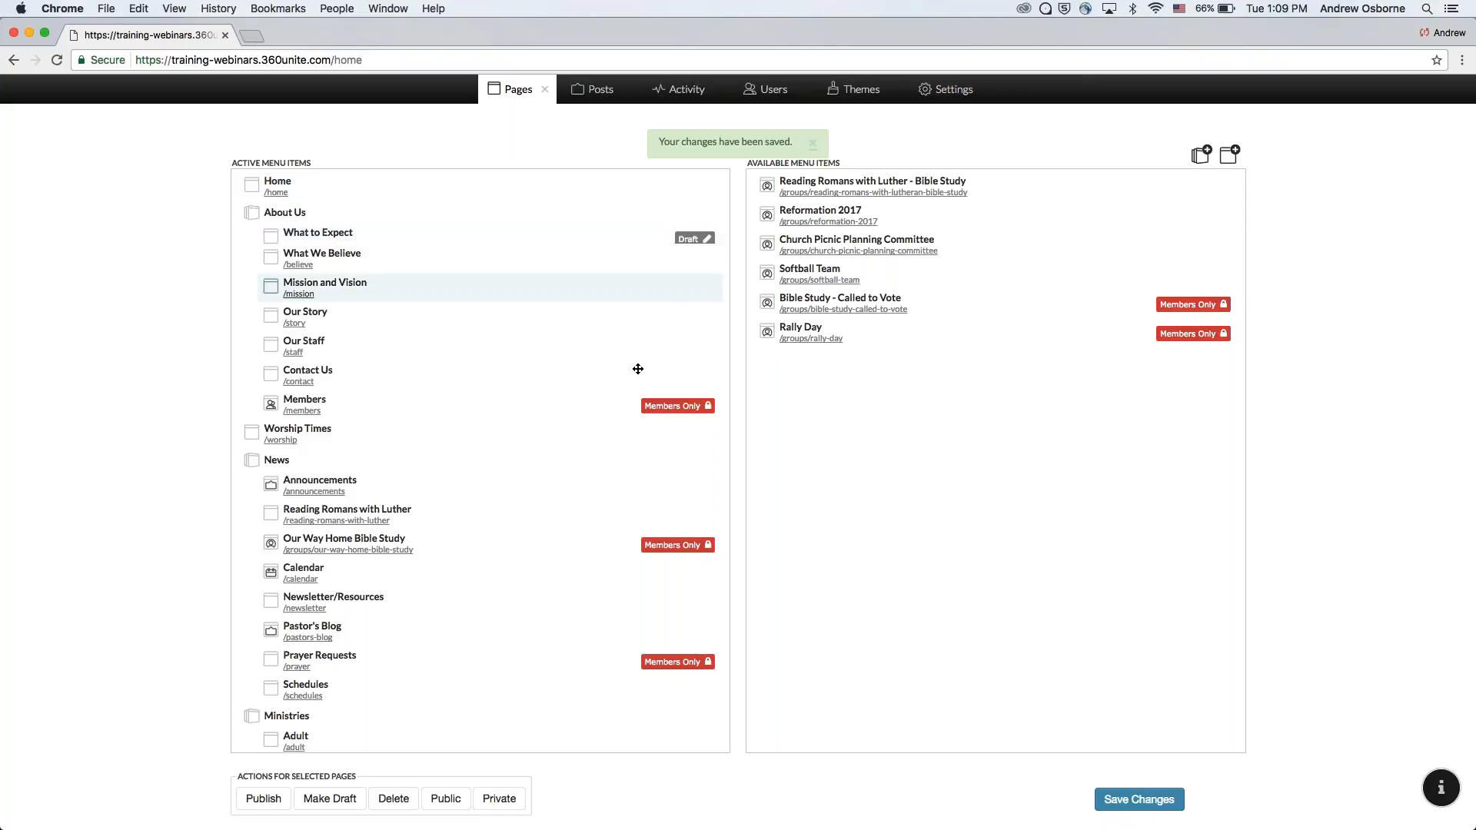
pyautogui.click(544, 93)
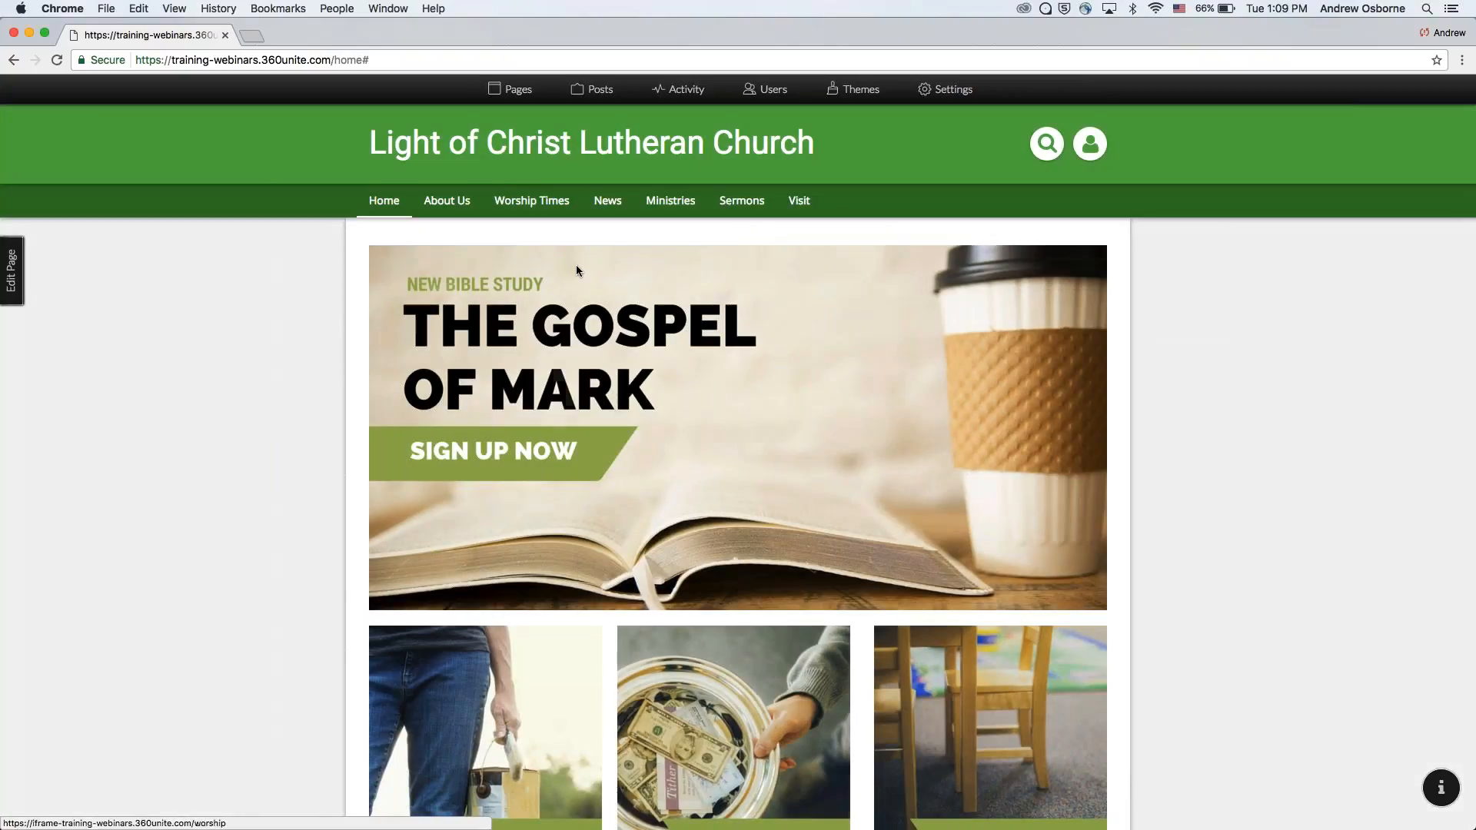
# - Go to the What to Expect page through the site's About Us submenu and open it for editing
pyautogui.moveTo(447, 201)
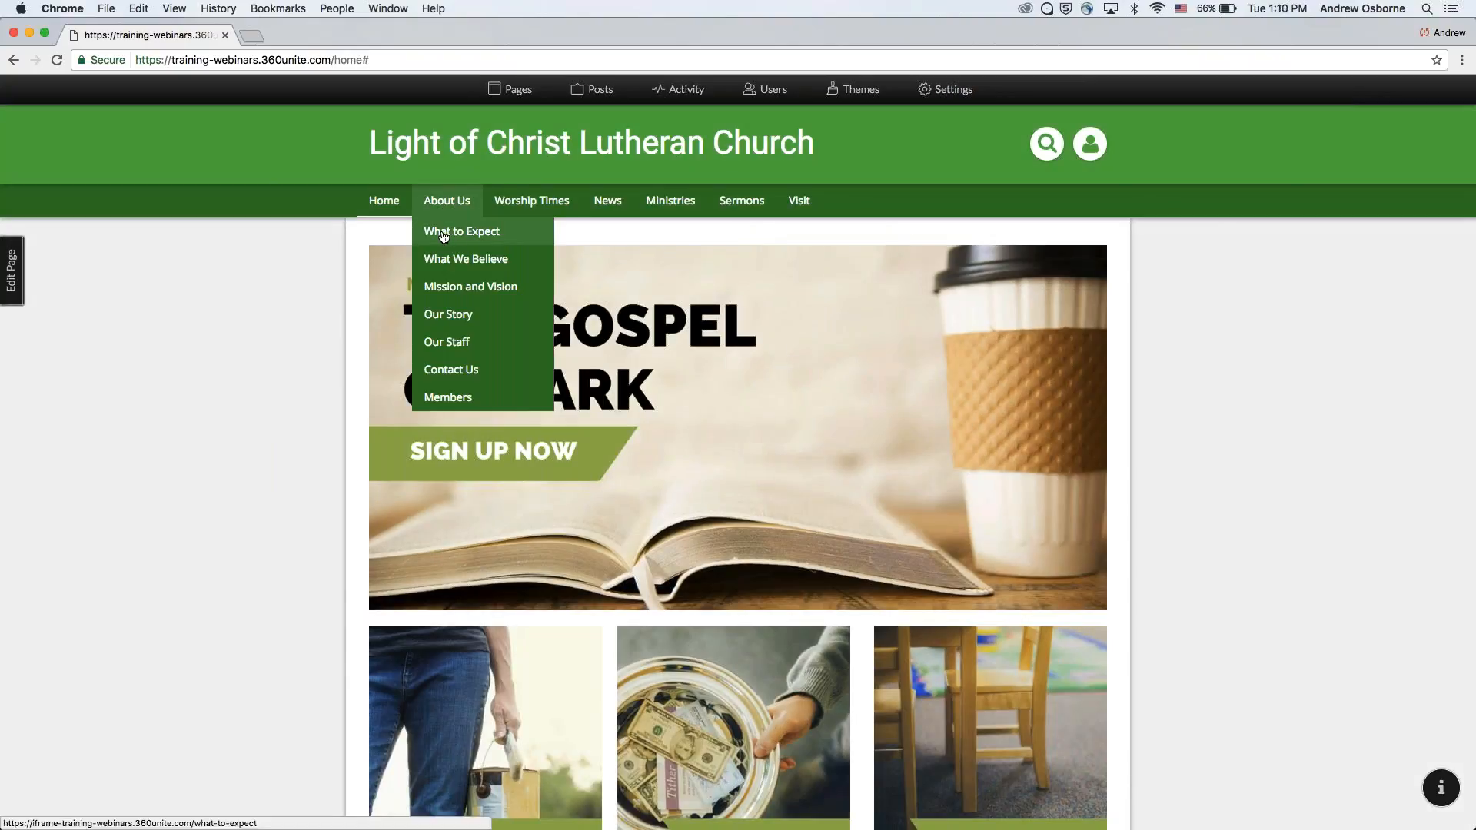
pyautogui.click(475, 234)
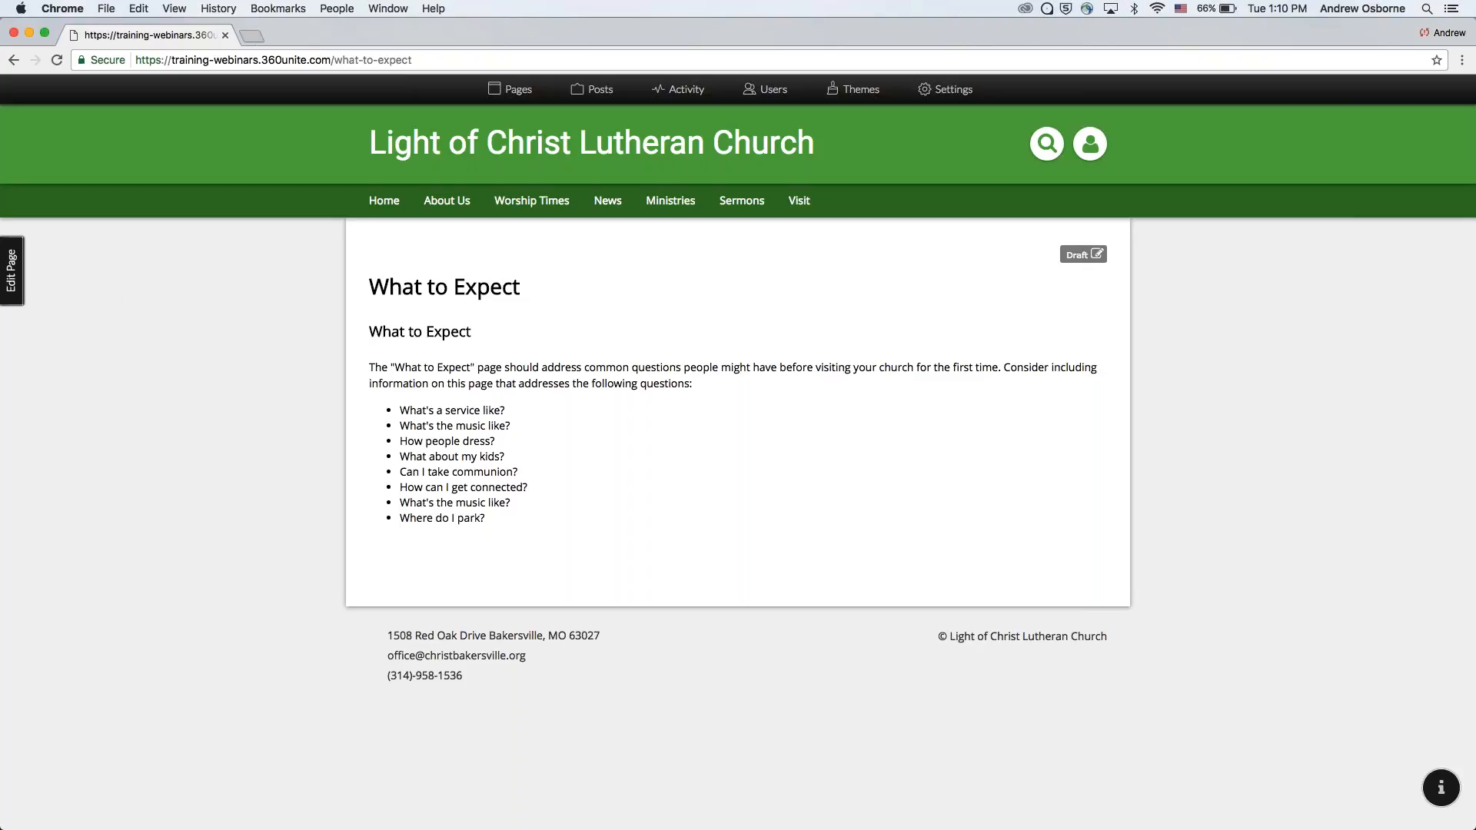
pyautogui.click(14, 277)
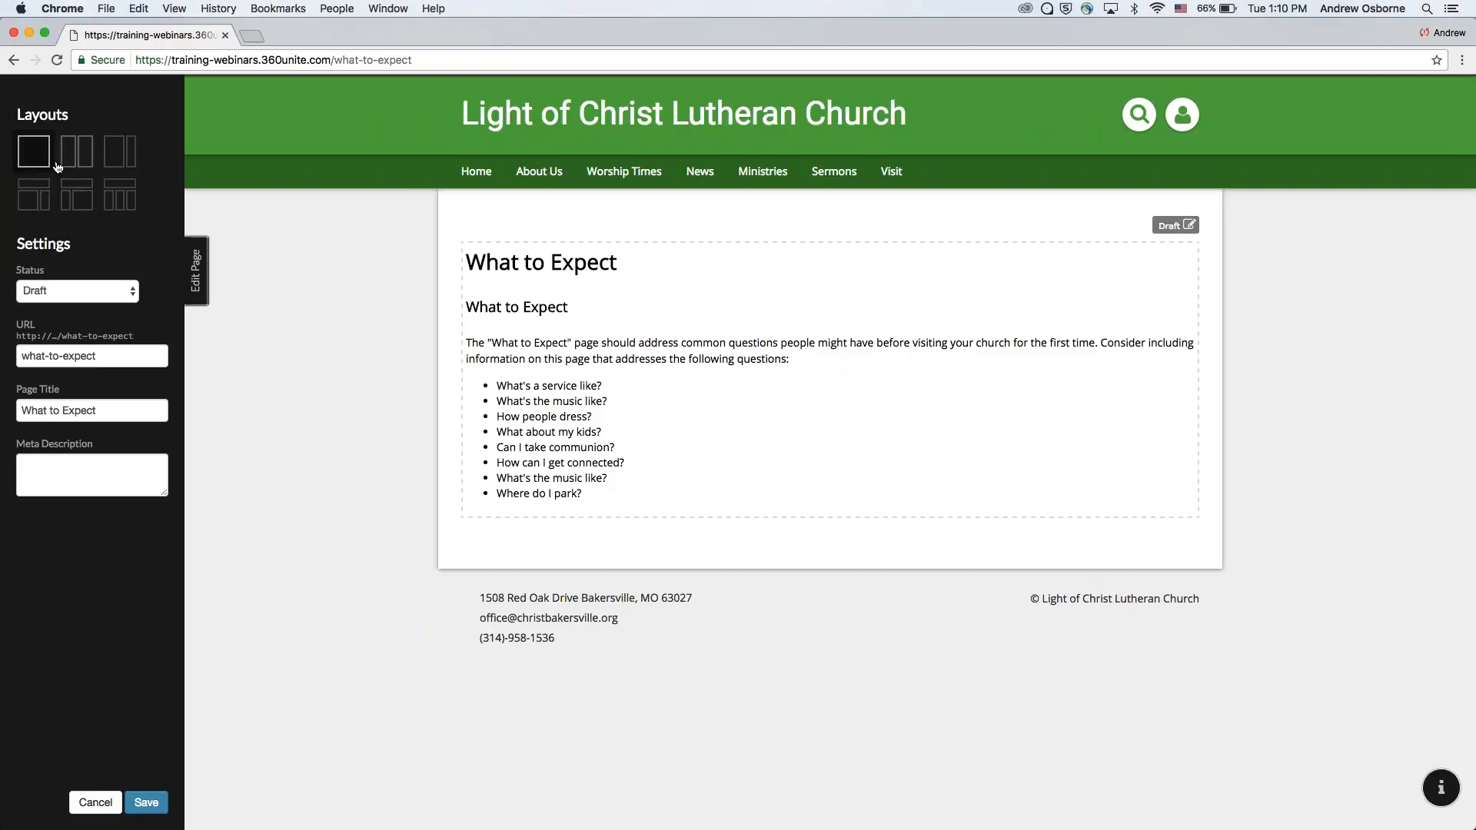
# - Try several page layouts and apply the one with a full-width row above three equal columns
pyautogui.click(87, 153)
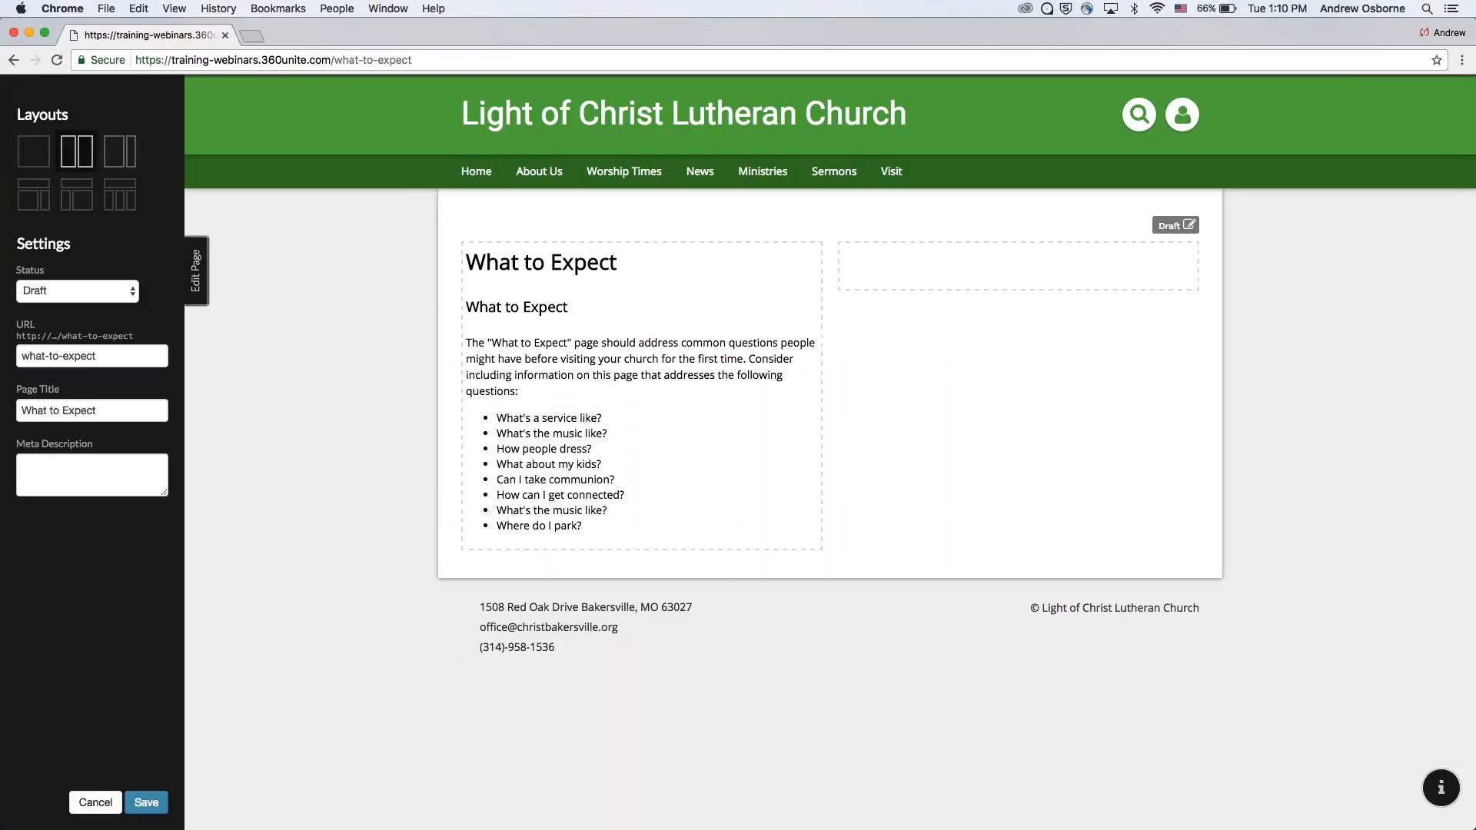
pyautogui.click(127, 160)
pyautogui.click(44, 201)
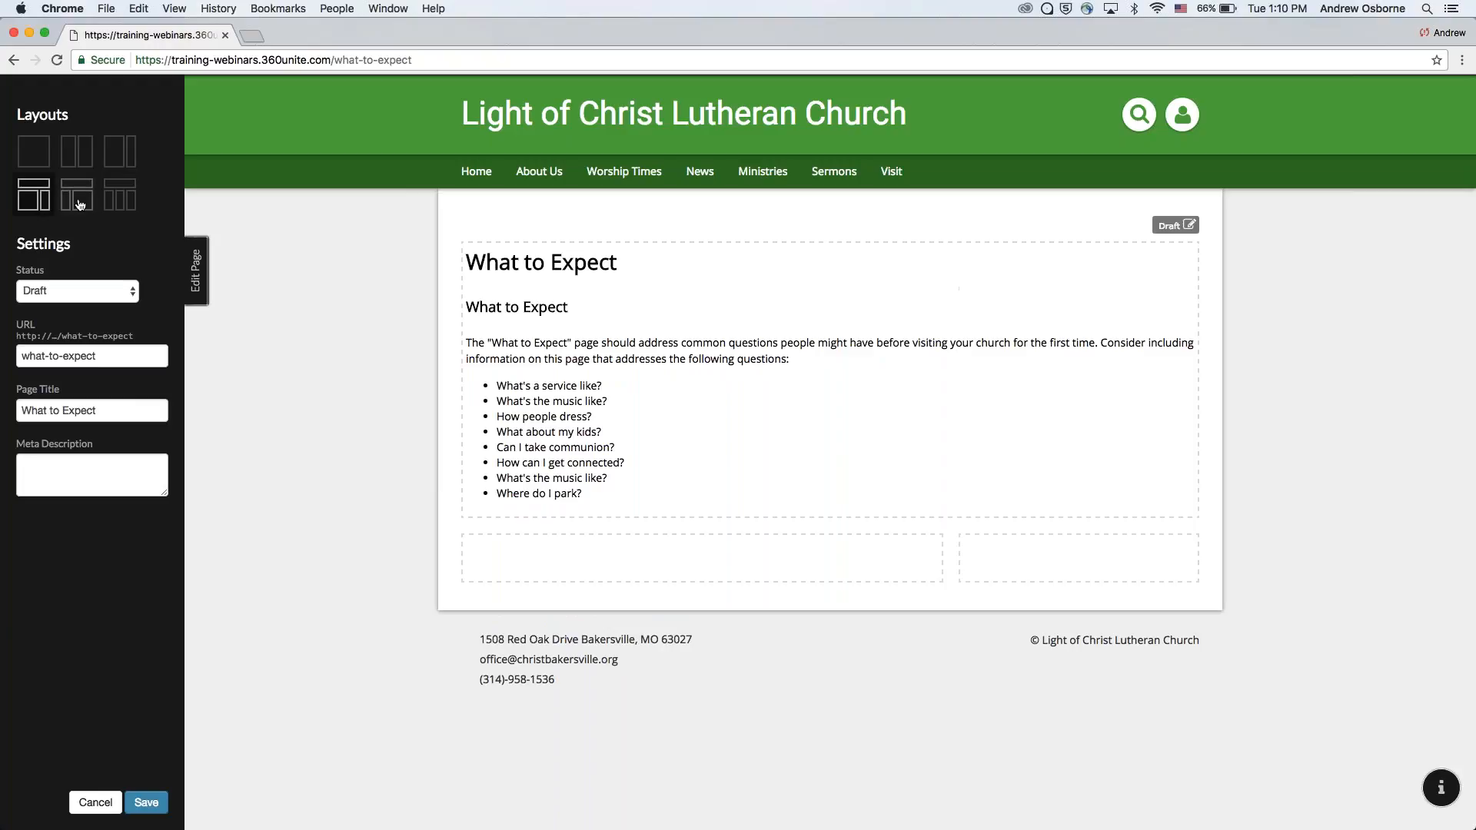
pyautogui.click(120, 205)
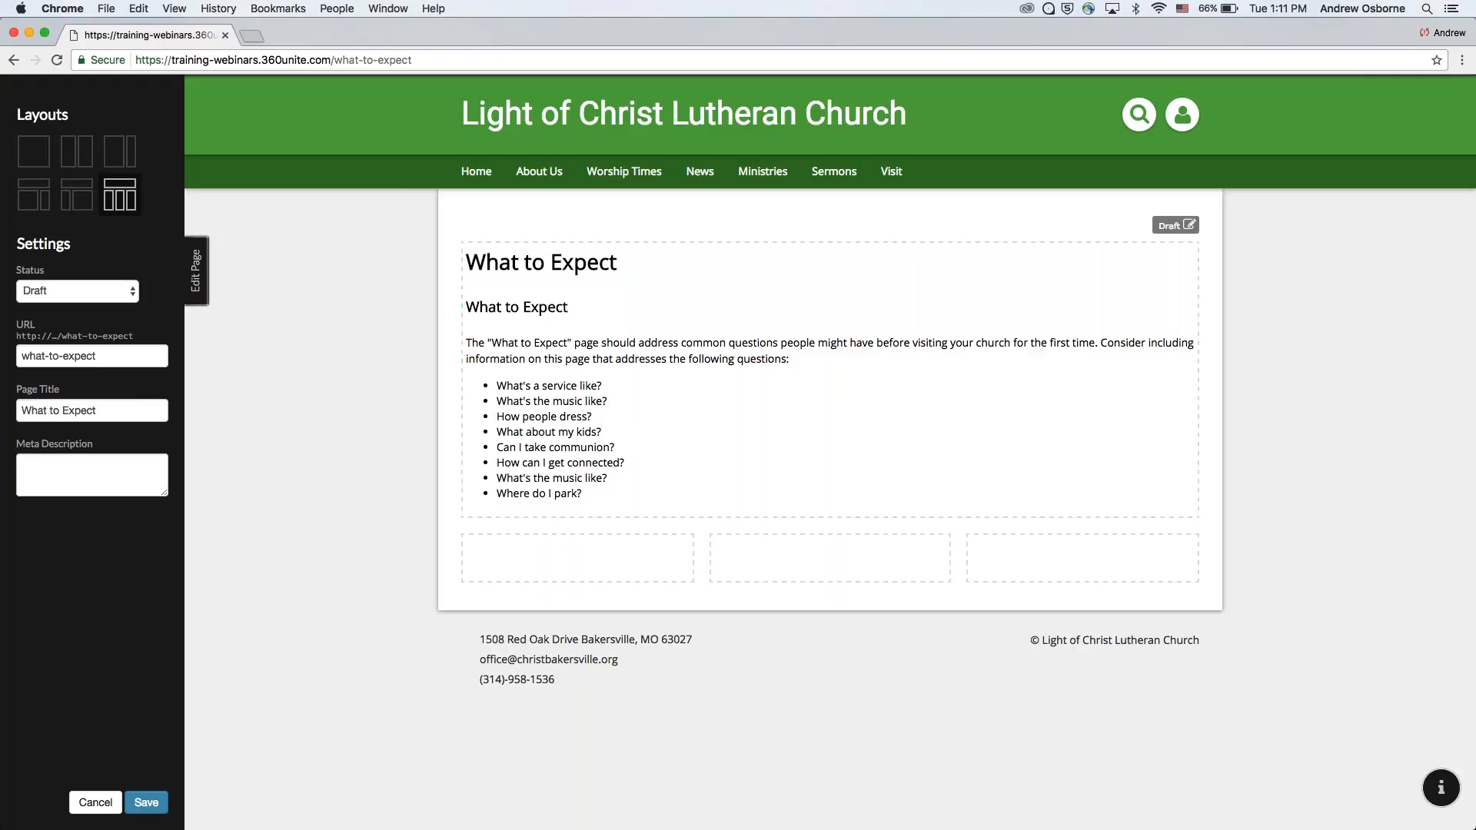
# - Check the page's status options, leaving it as Draft, and inspect its URL setting
pyautogui.click(93, 293)
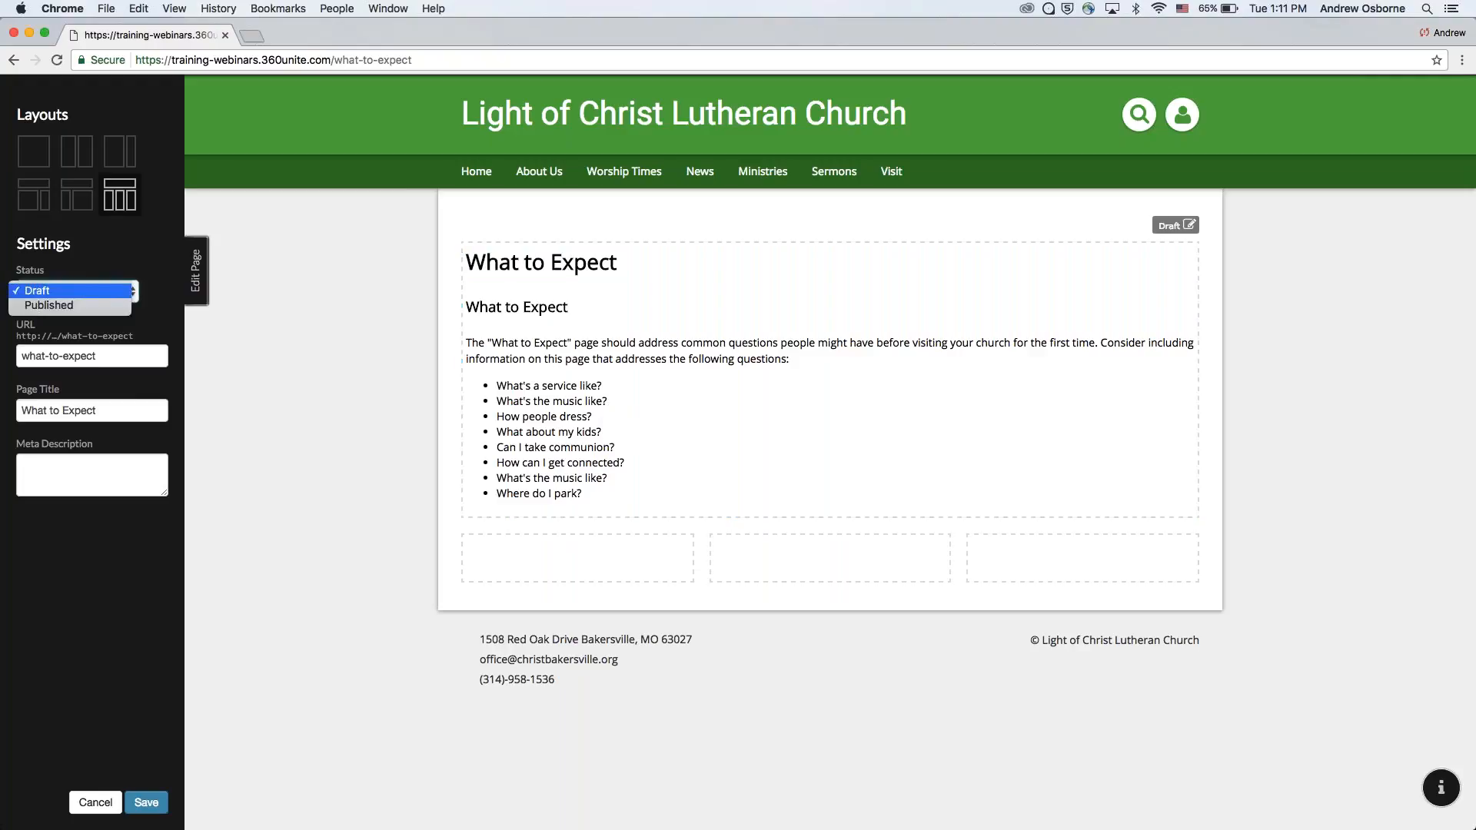
pyautogui.click(87, 289)
pyautogui.moveTo(105, 357)
pyautogui.mouseDown()
pyautogui.moveTo(20, 360)
pyautogui.moveTo(120, 369)
pyautogui.mouseUp()
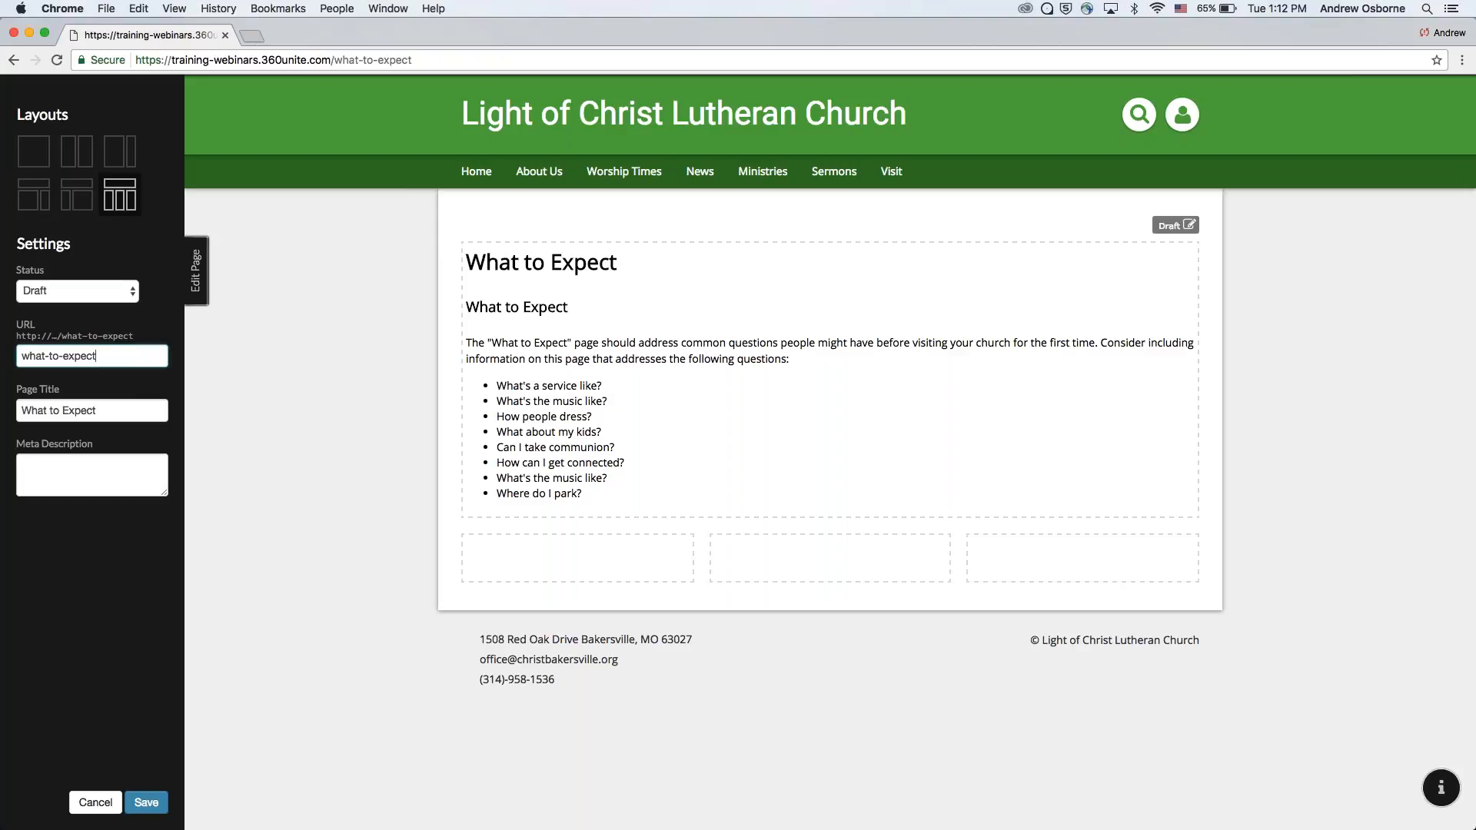
# - Replace the template text below the What to Expect title with the A Family, Worship, Truth, Next Steps and What to Wear text, and save
pyautogui.moveTo(630, 492); pyautogui.dragTo(460, 303)
pyautogui.press('BackSpace')
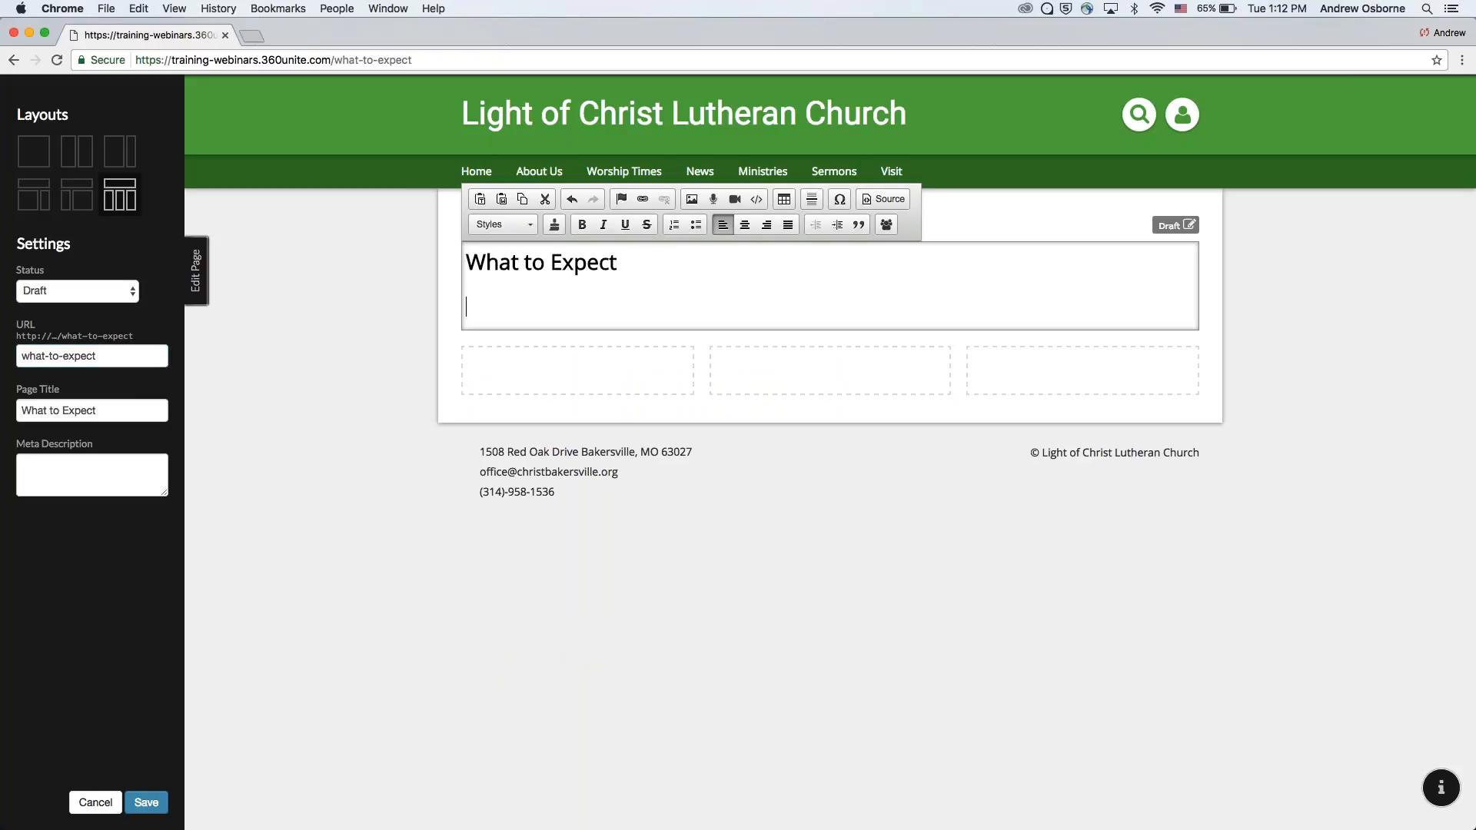
pyautogui.press('super+Tab')
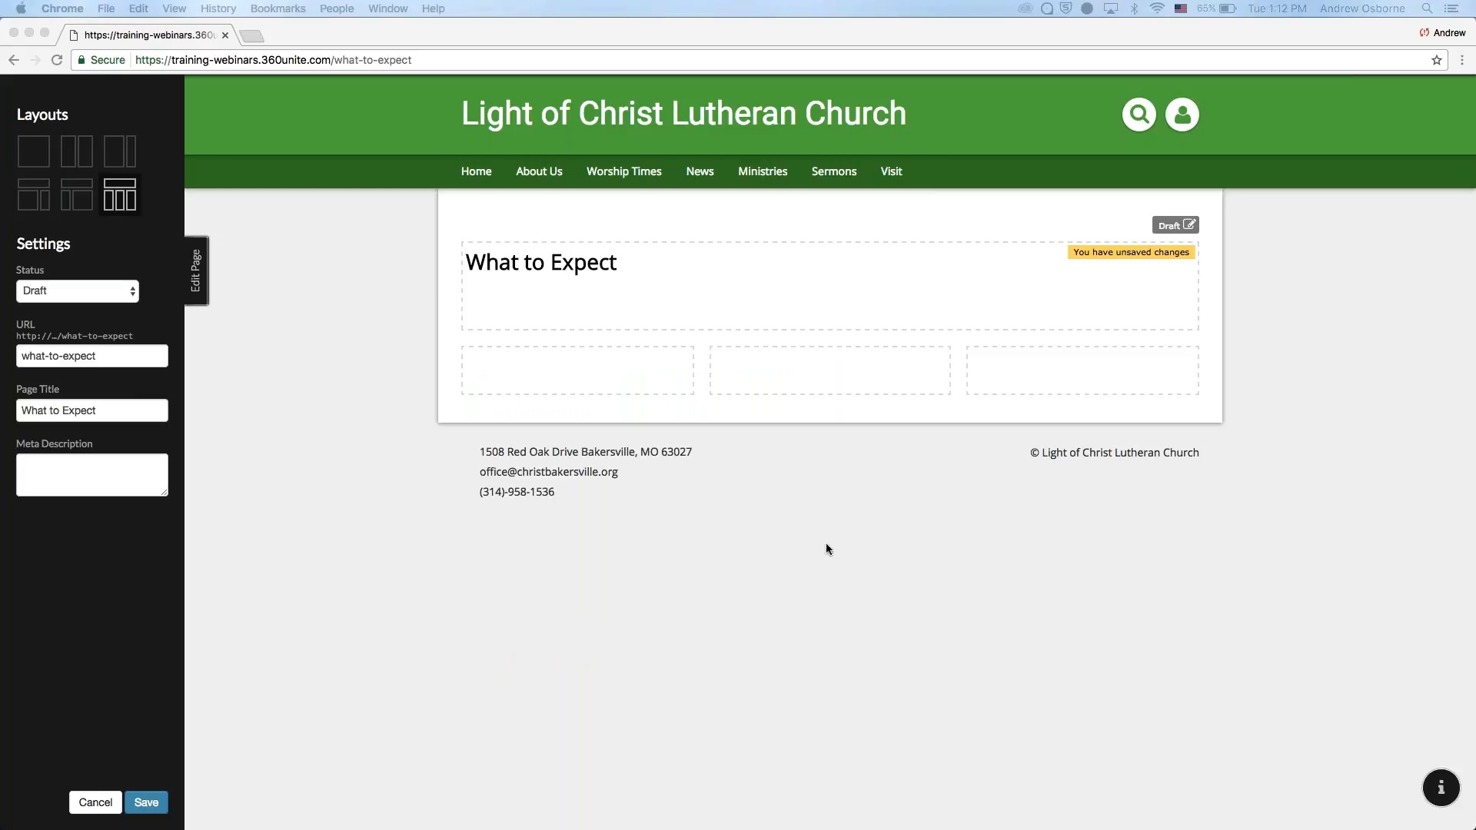
pyautogui.click(615, 220)
pyautogui.click(527, 294)
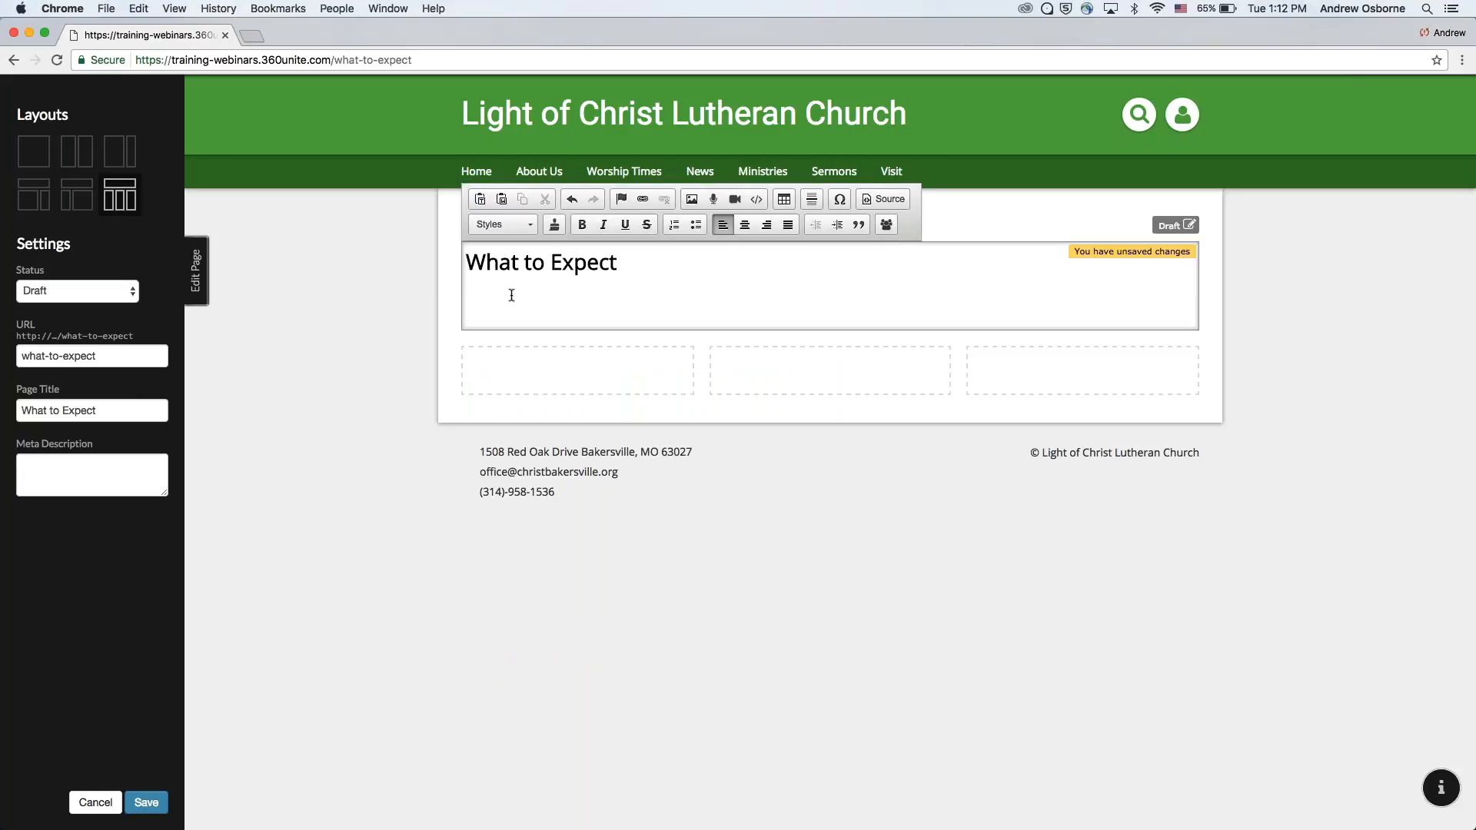
pyautogui.write("A Family It is our great hope that you become connected to our family.  It doesn't matter where you are in your journey of life. There is someone here just like you. Worship No matter what your spiritual background, through Worship you will find grace, hope and direction.  Often times in life we fix our eyes on things that make life more confusing.  Here, you'll recalibrate. Truth Navigating through life can be tough. Especially when everybody is saying something different. We rely on the Word of God as a rule and norm for faith and life. We can trust in it. And you can trust us with it. Next Steps We won't leave you hanging. We truly want you to be a part of our family. We won't want you to leave without meeting you.  What to Wear We try to make all feel welcome here. Come just as you are; whether in Jeans and a tee shirt or suite and tie. Come worship our God!")
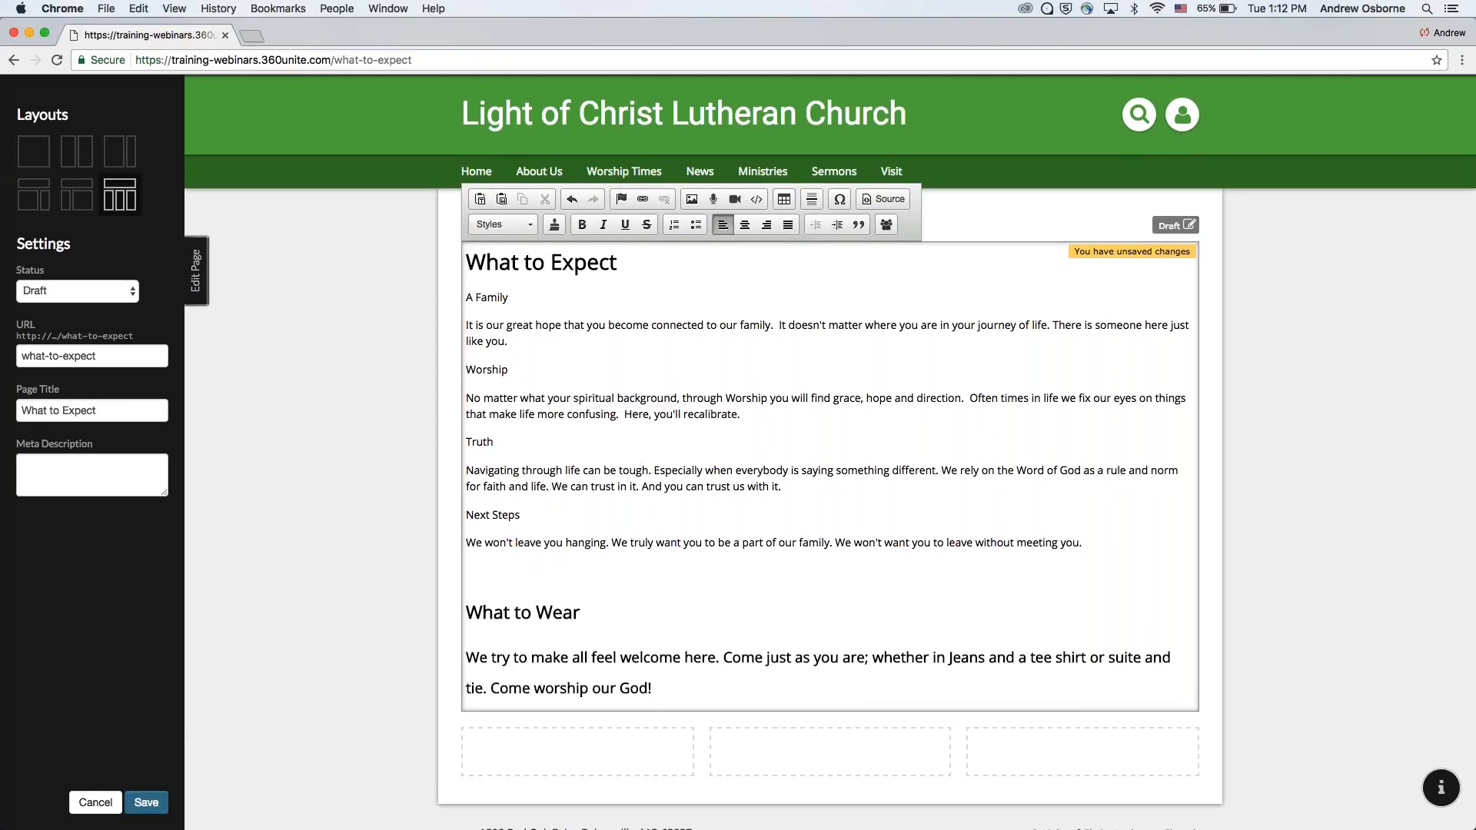
pyautogui.click(146, 807)
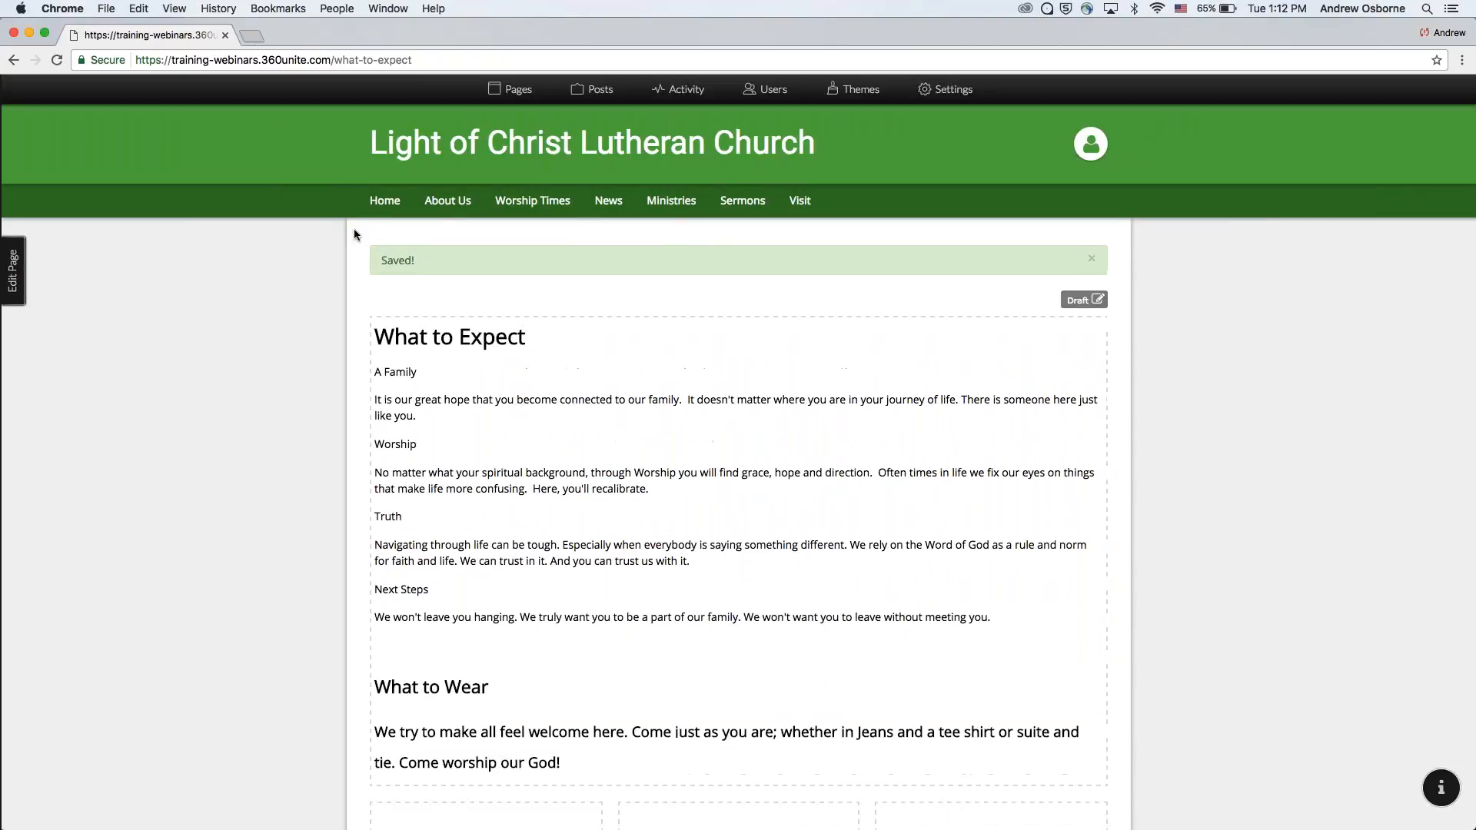
# - View the theme's text styles, check the What to Expect entry in the page manager, and return to the page
pyautogui.click(860, 91)
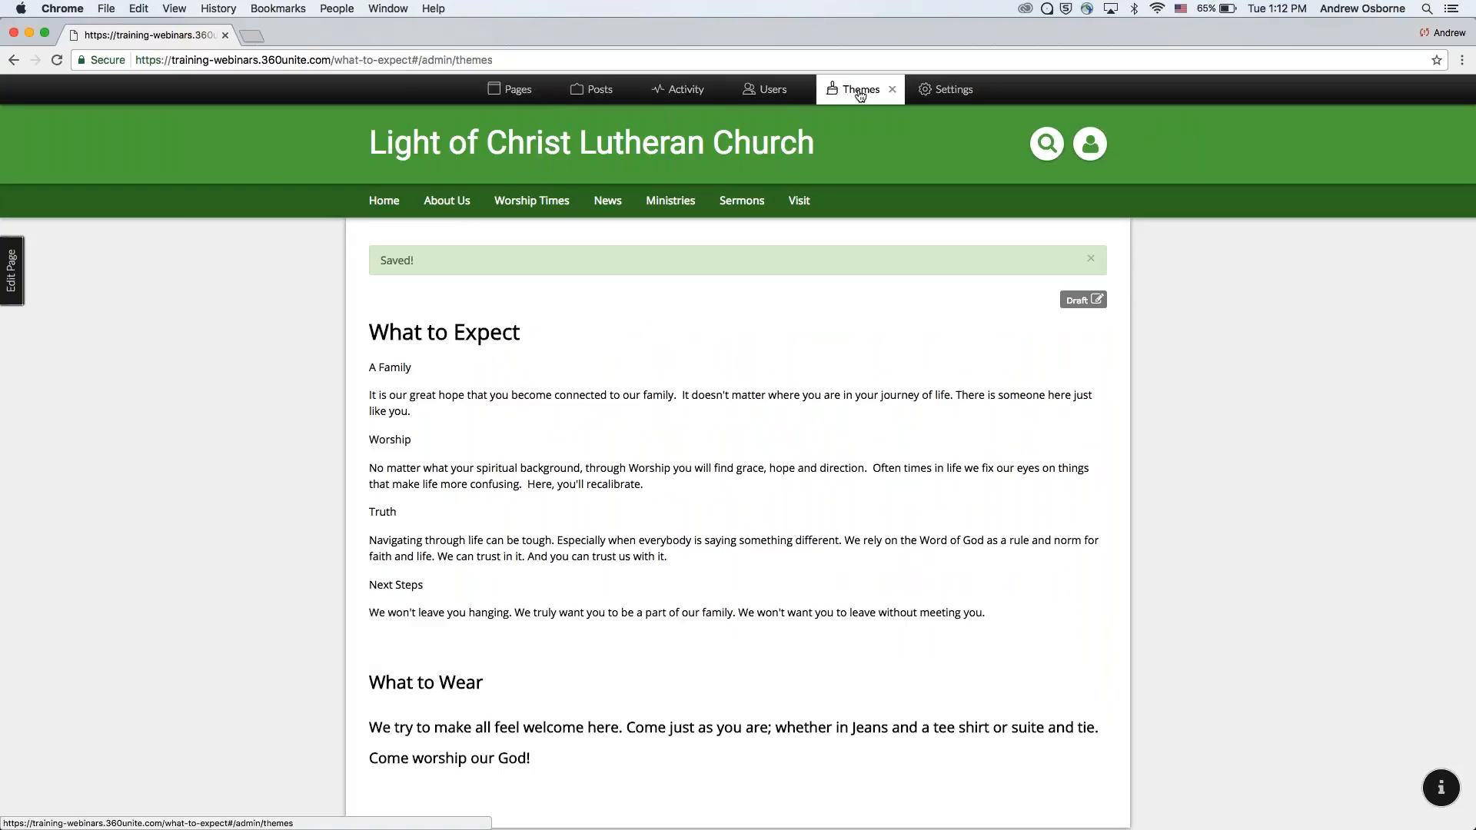
pyautogui.click(283, 267)
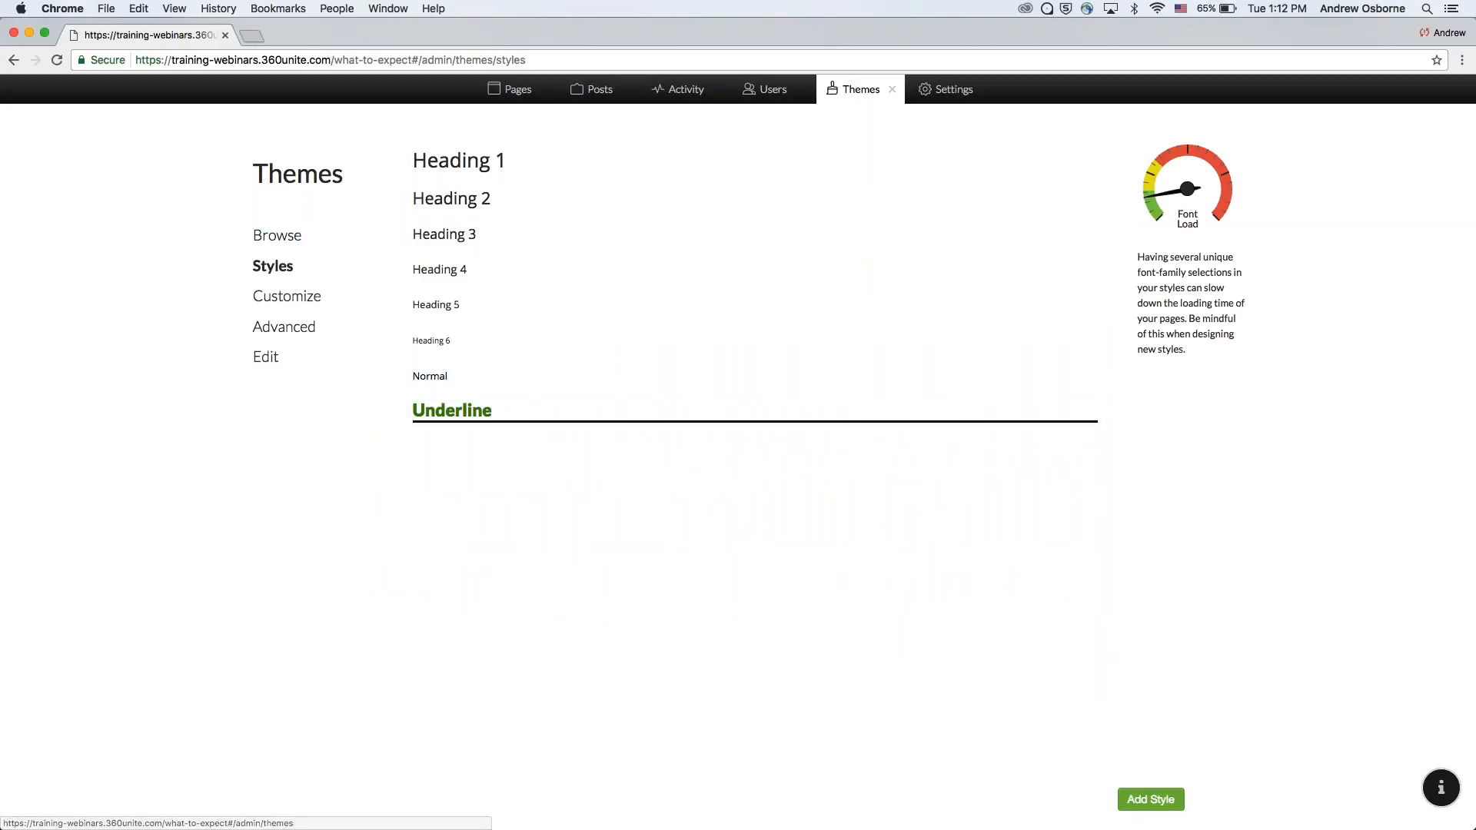
pyautogui.click(892, 90)
pyautogui.click(518, 89)
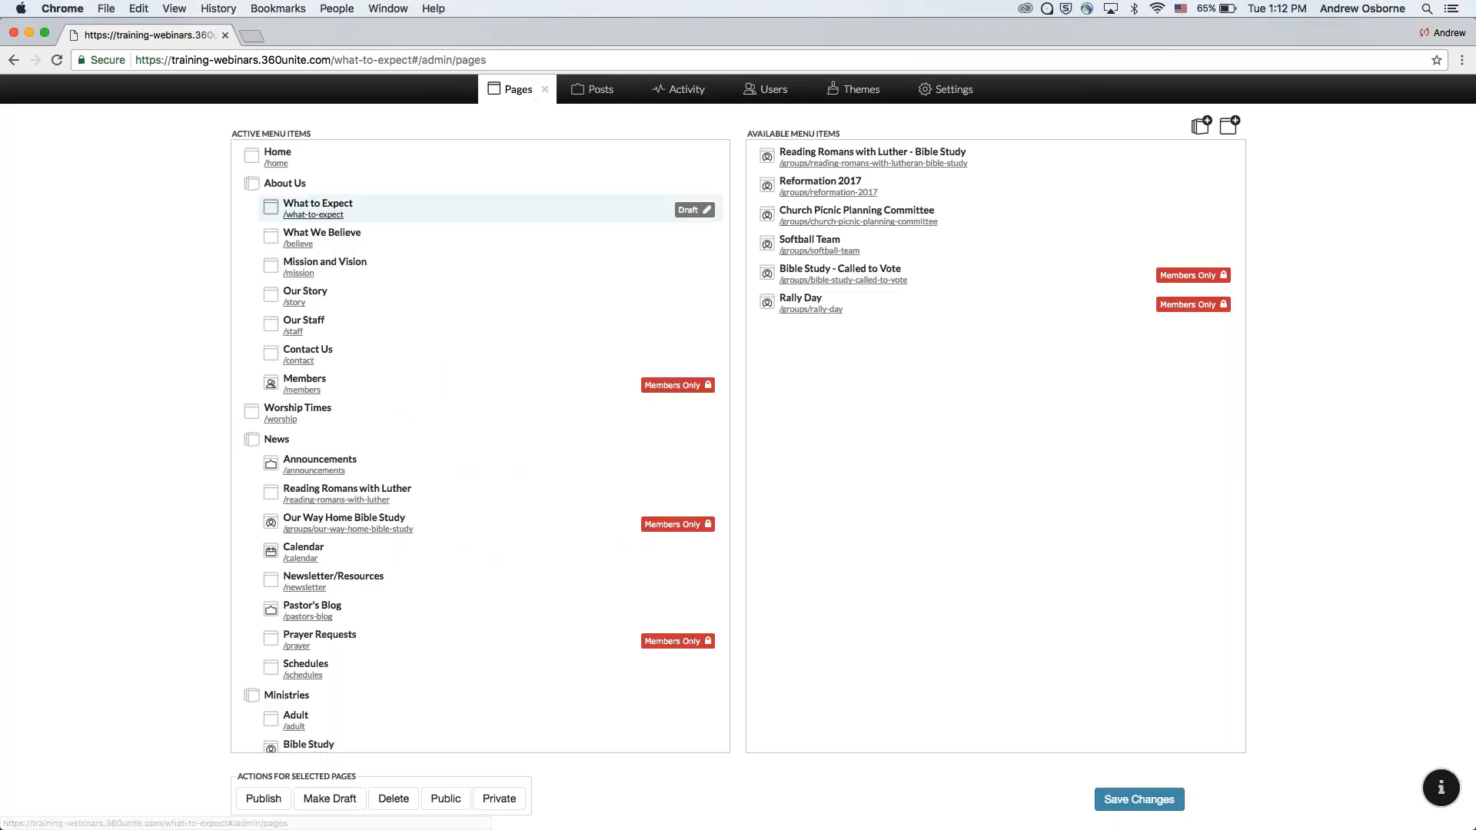
pyautogui.click(545, 89)
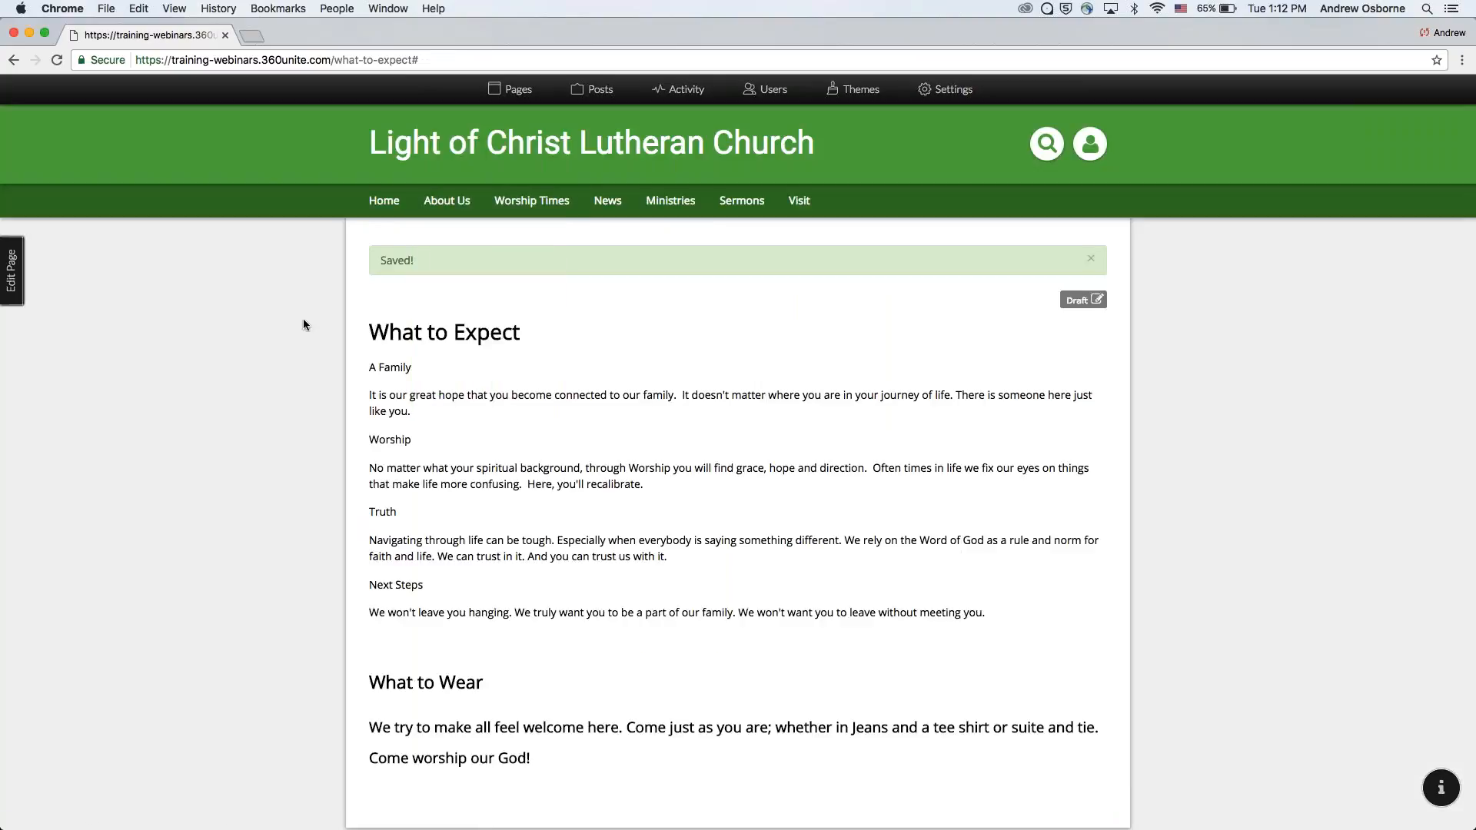
# - Reopen the What to Expect page for editing and apply the Heading 2 style to the A Family line
pyautogui.click(12, 270)
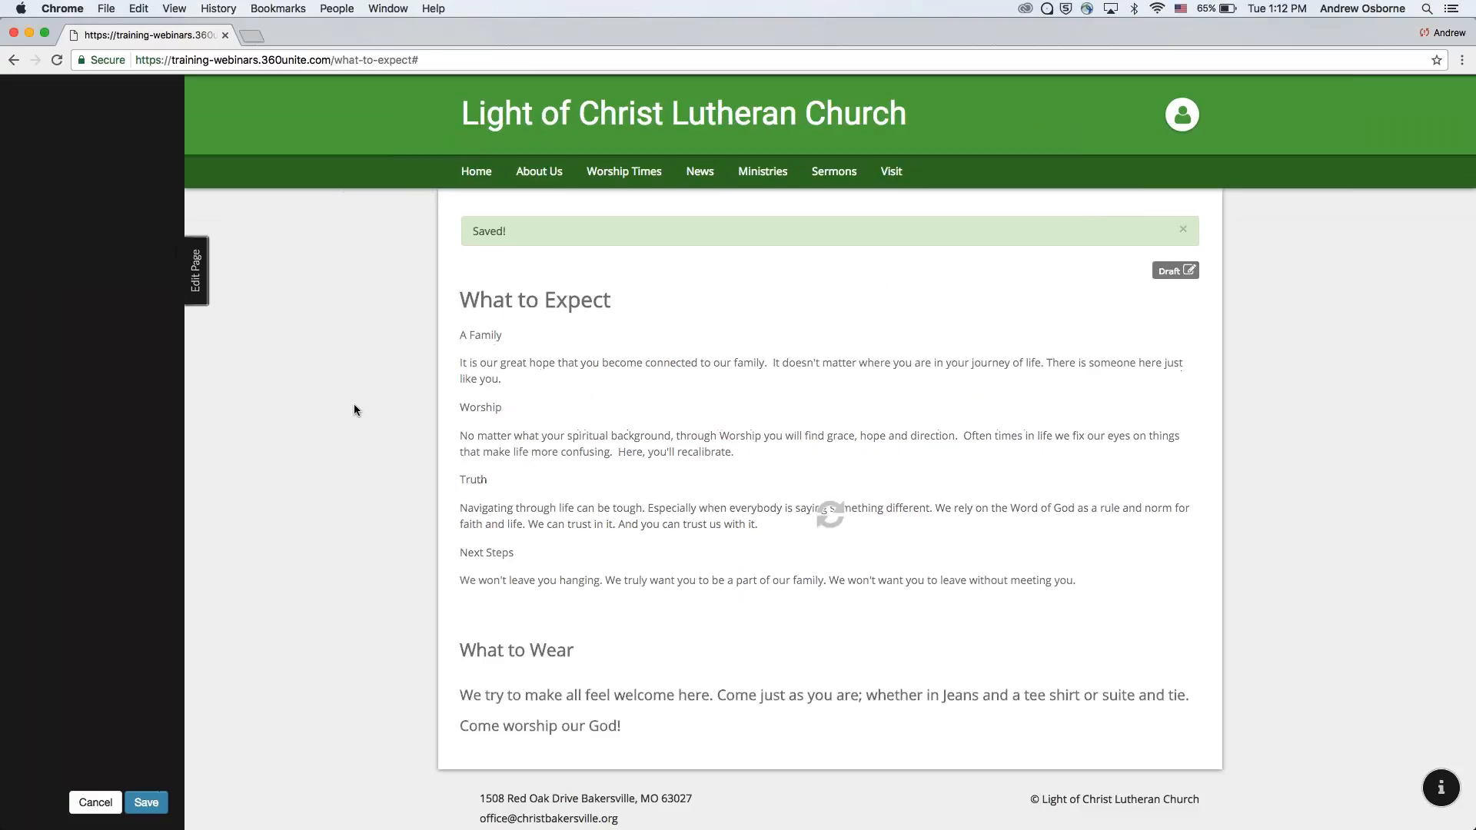
pyautogui.moveTo(466, 343); pyautogui.dragTo(497, 345)
pyautogui.click(497, 345)
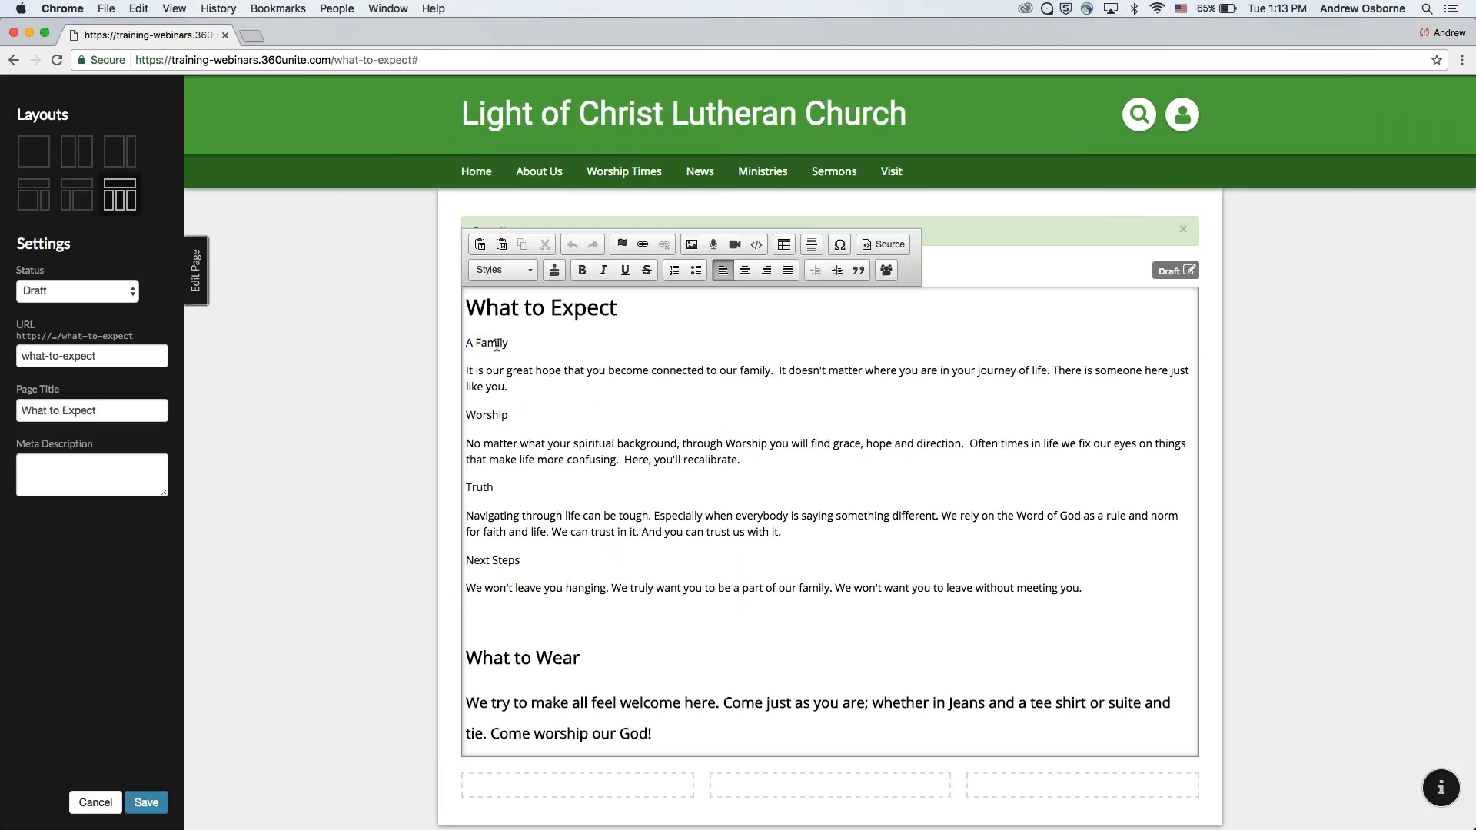
pyautogui.click(525, 269)
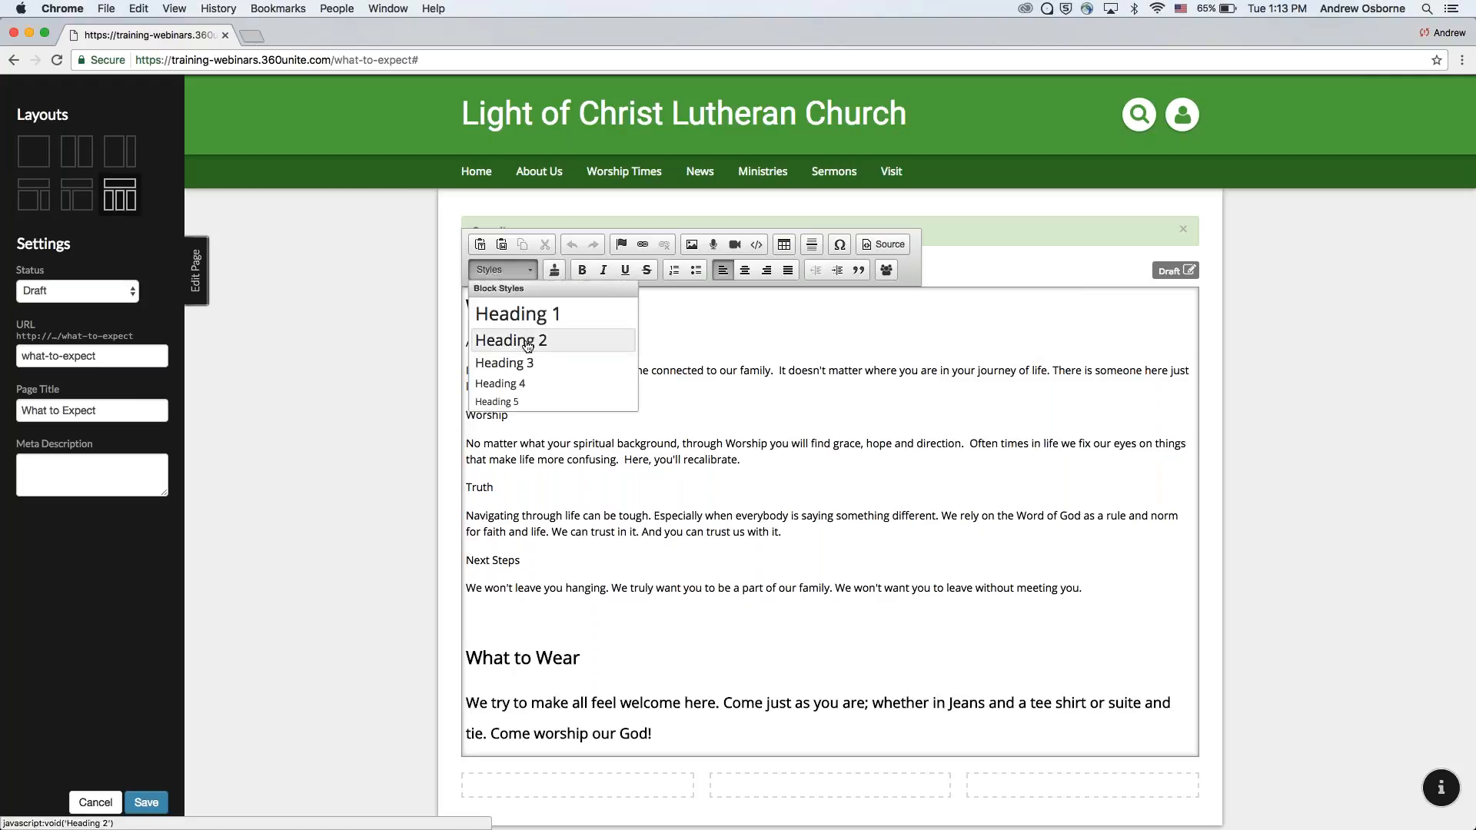
pyautogui.scroll(-5, 527, 319)
pyautogui.scroll(4, 531, 319)
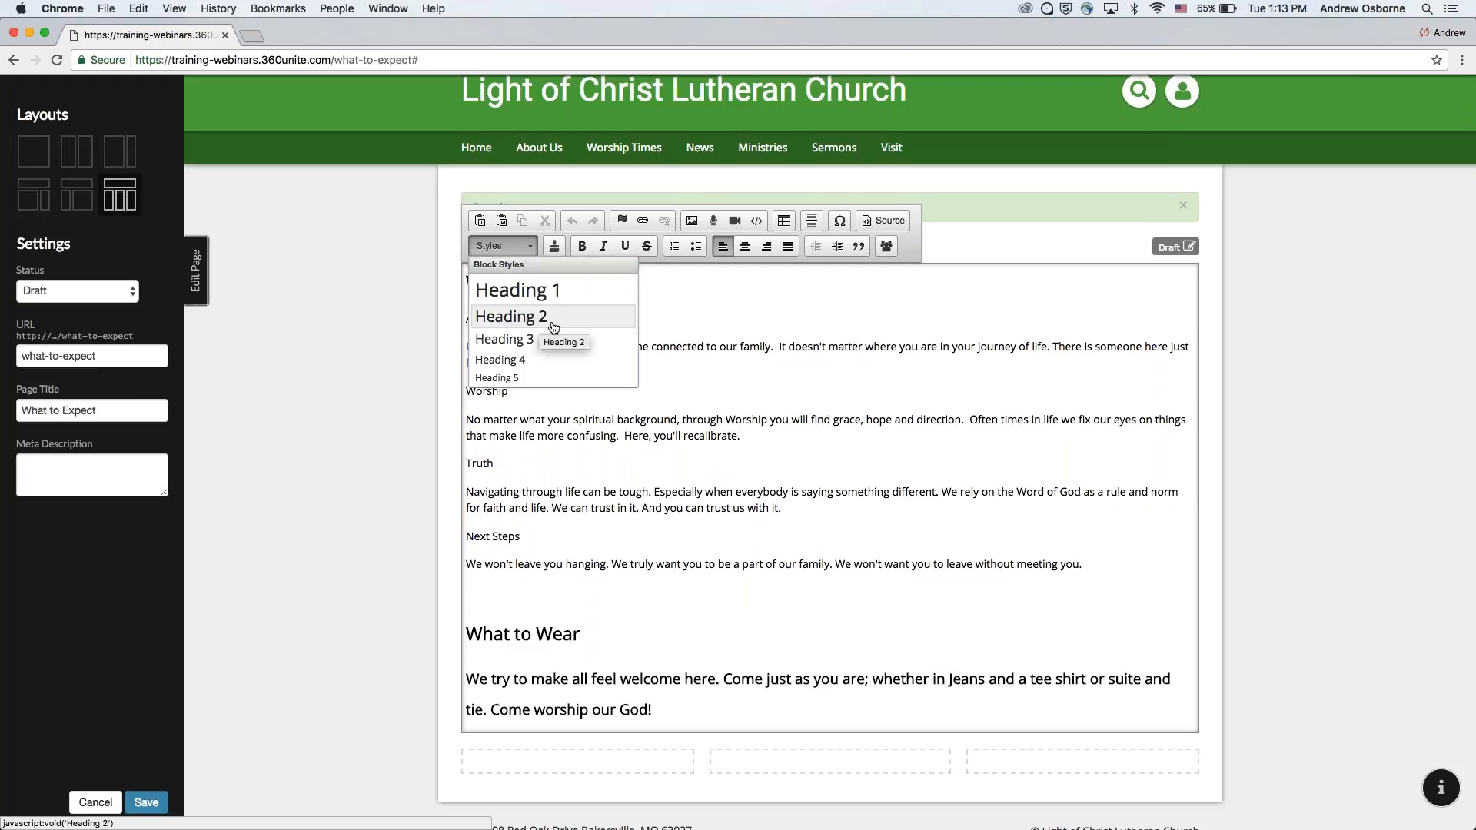
pyautogui.click(553, 317)
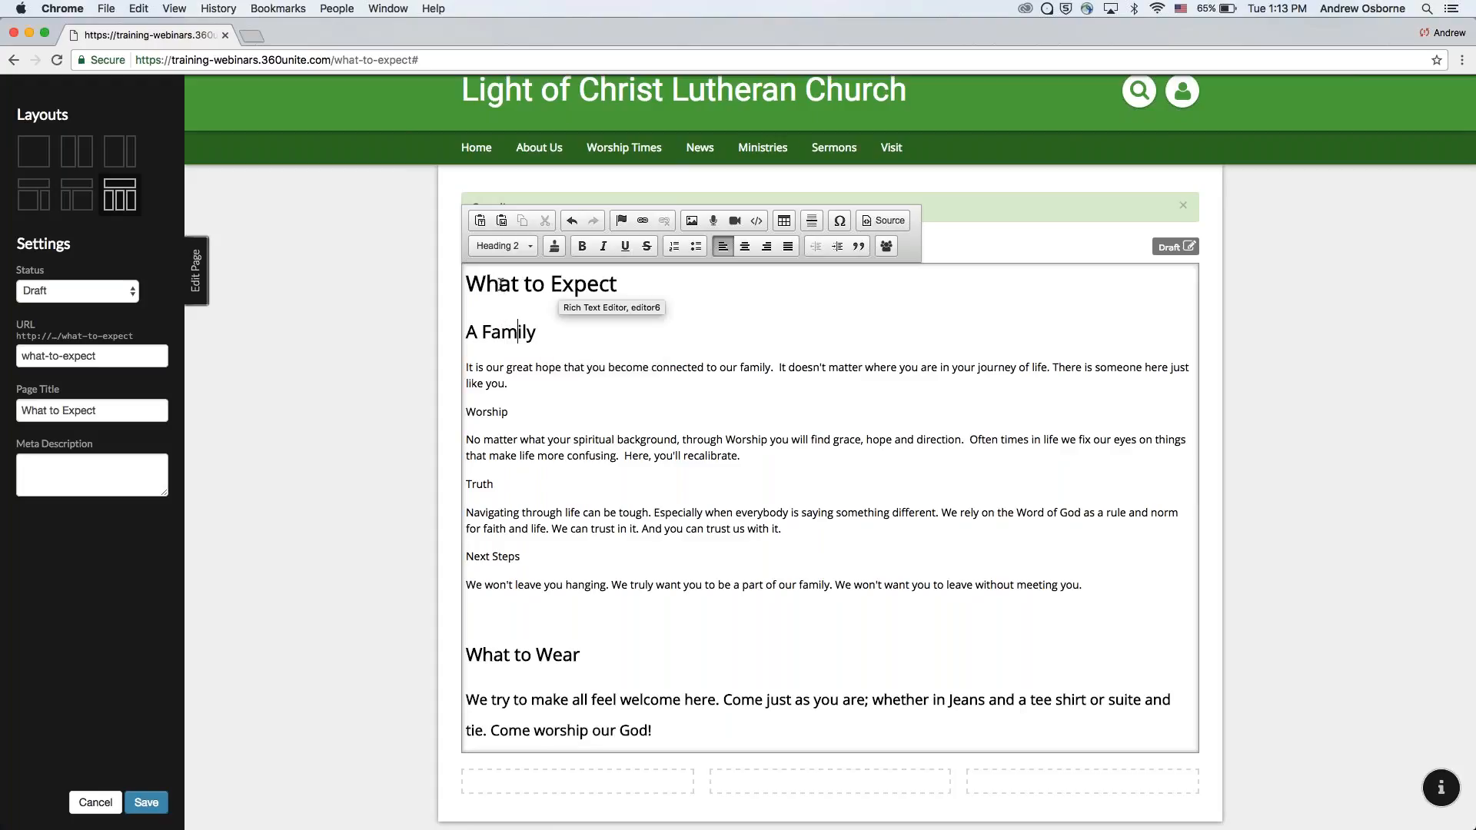
# - Apply the Heading 1 style to the What to Expect title
pyautogui.click(531, 286)
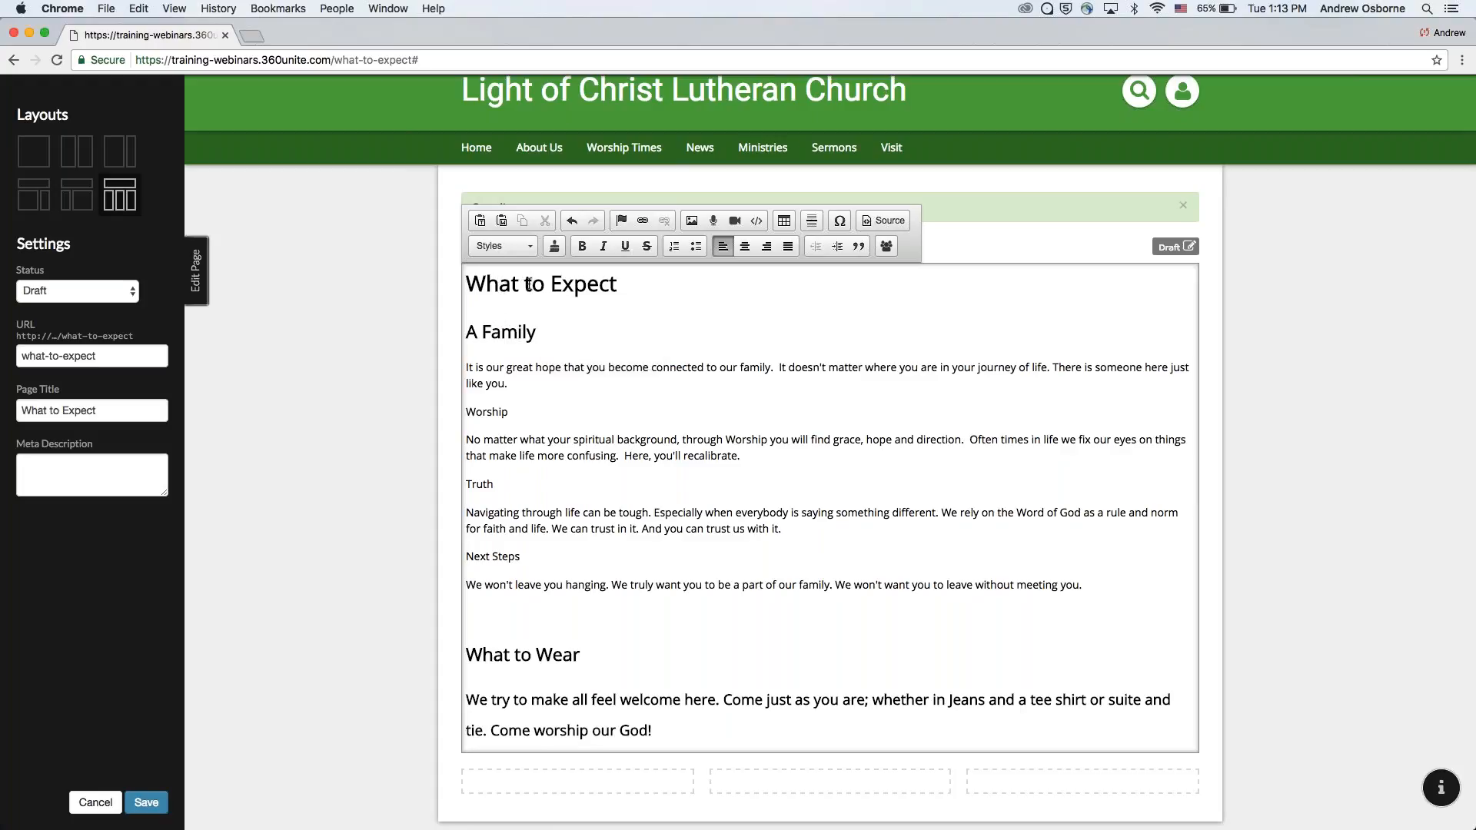
pyautogui.click(504, 246)
pyautogui.click(516, 290)
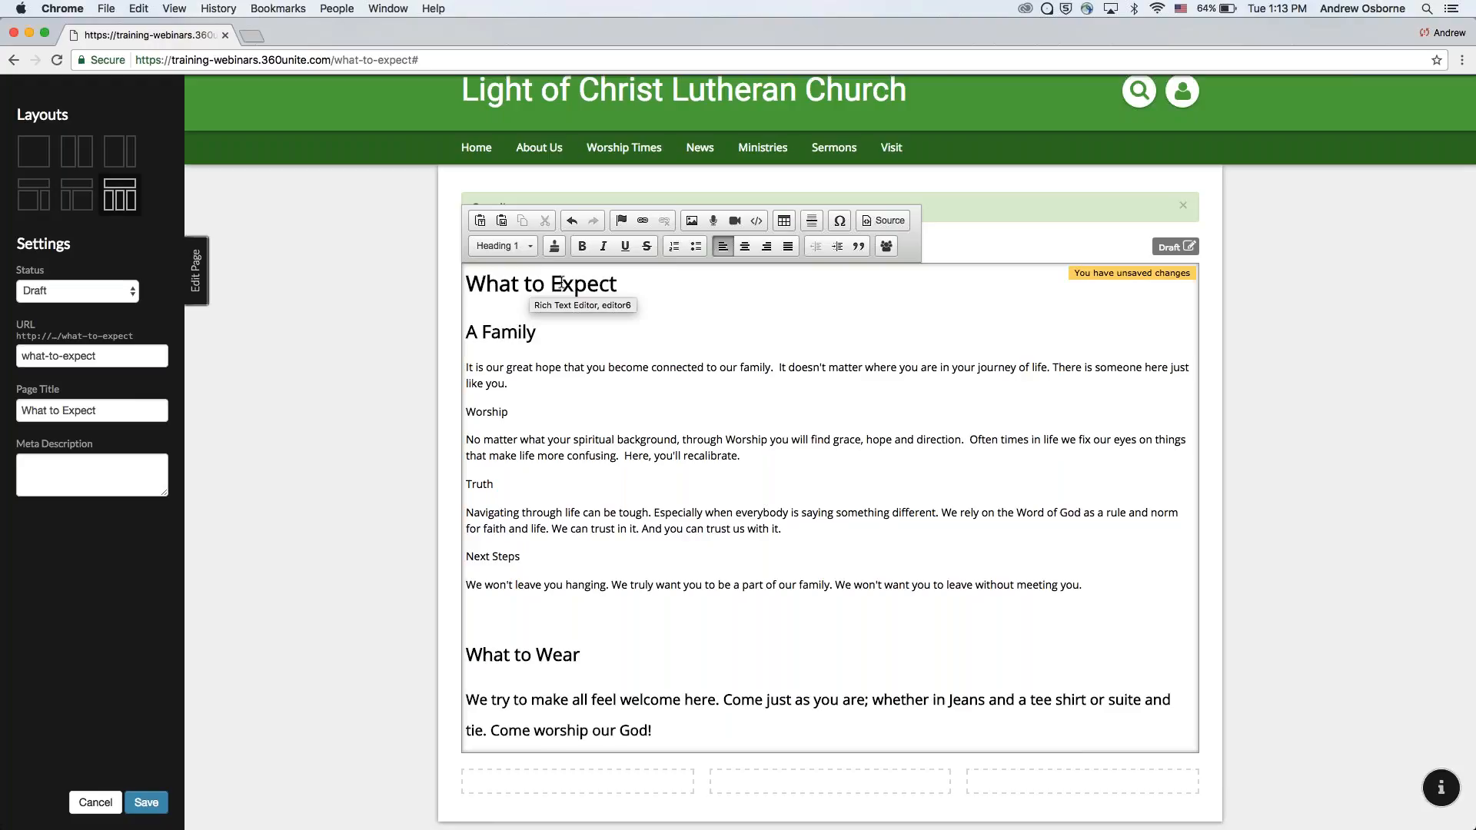
pyautogui.click(484, 286)
pyautogui.tripleClick(485, 286)
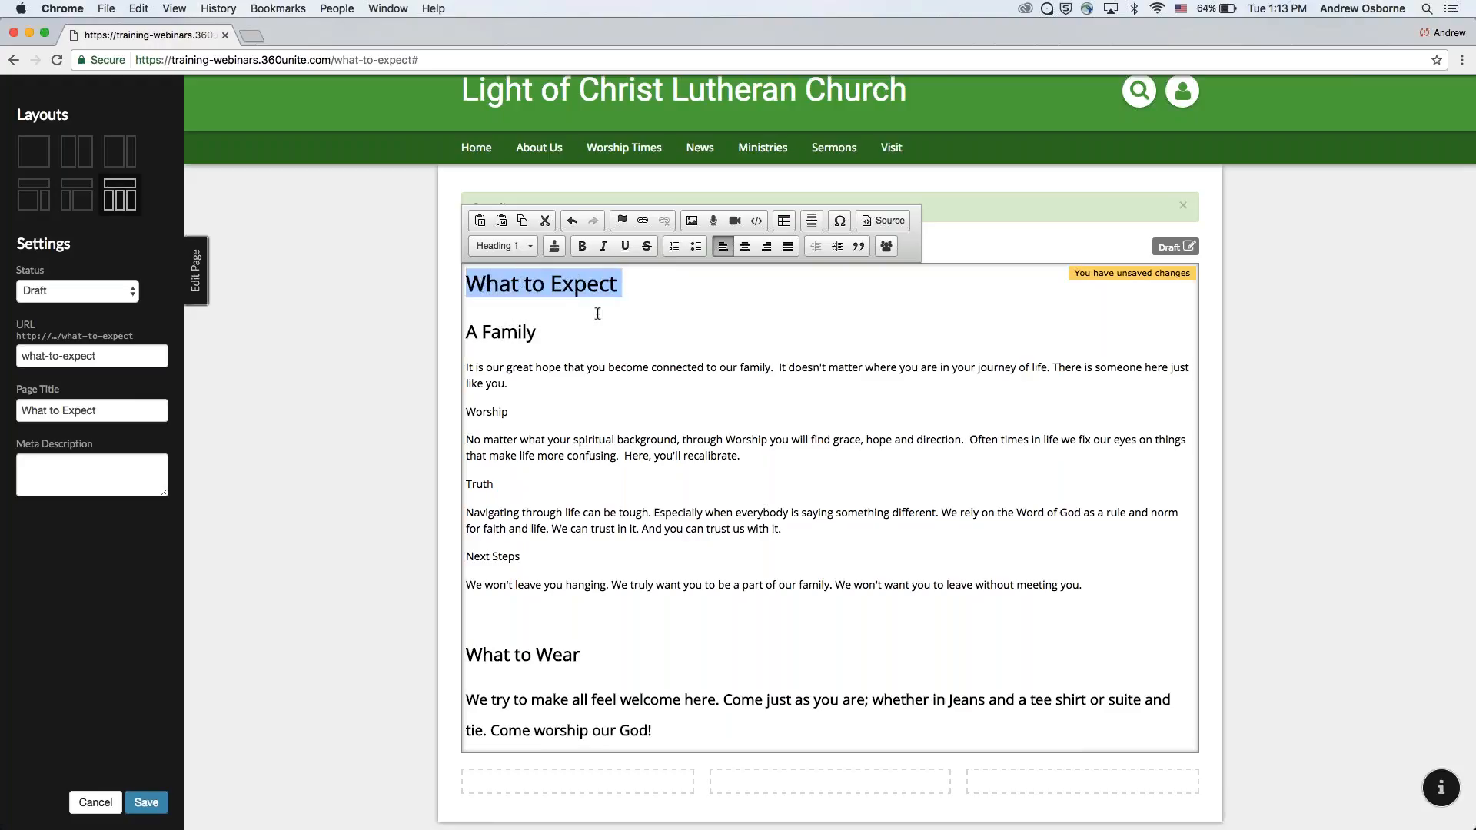
pyautogui.click(500, 330)
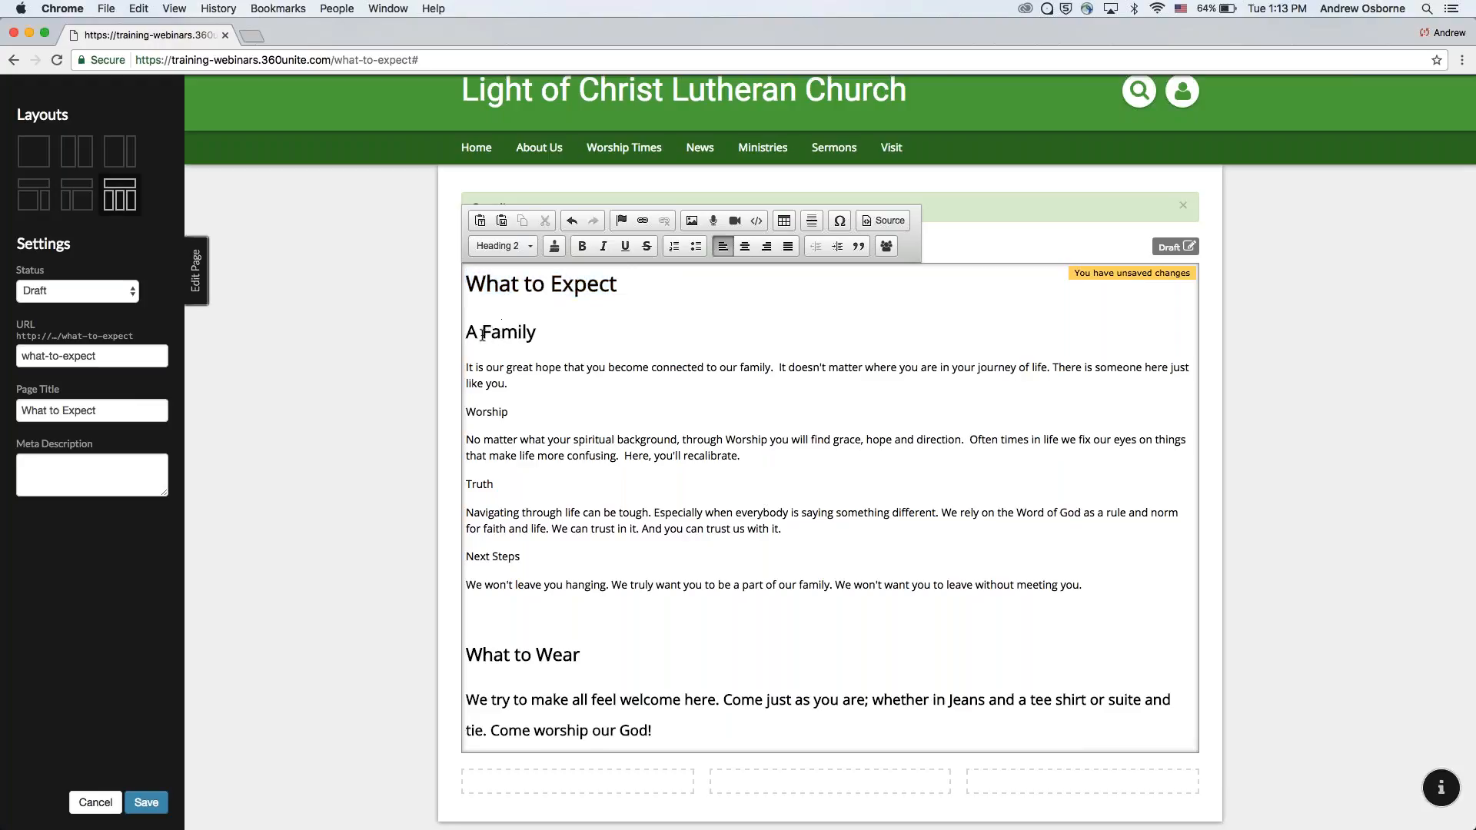
# - Apply the Heading 2 style to the Worship, Truth and Next Steps lines
pyautogui.click(482, 410)
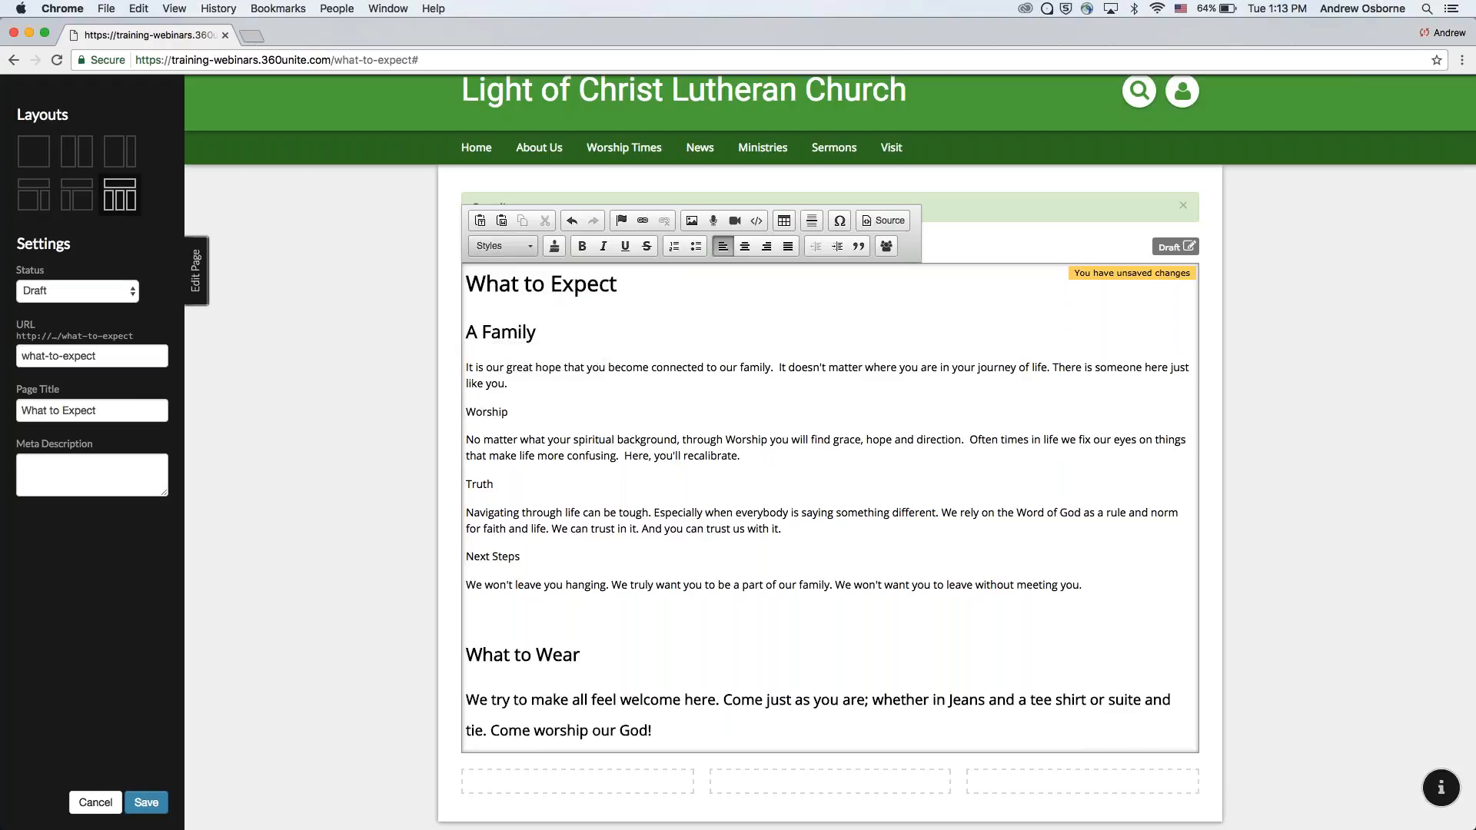
pyautogui.click(504, 246)
pyautogui.click(500, 318)
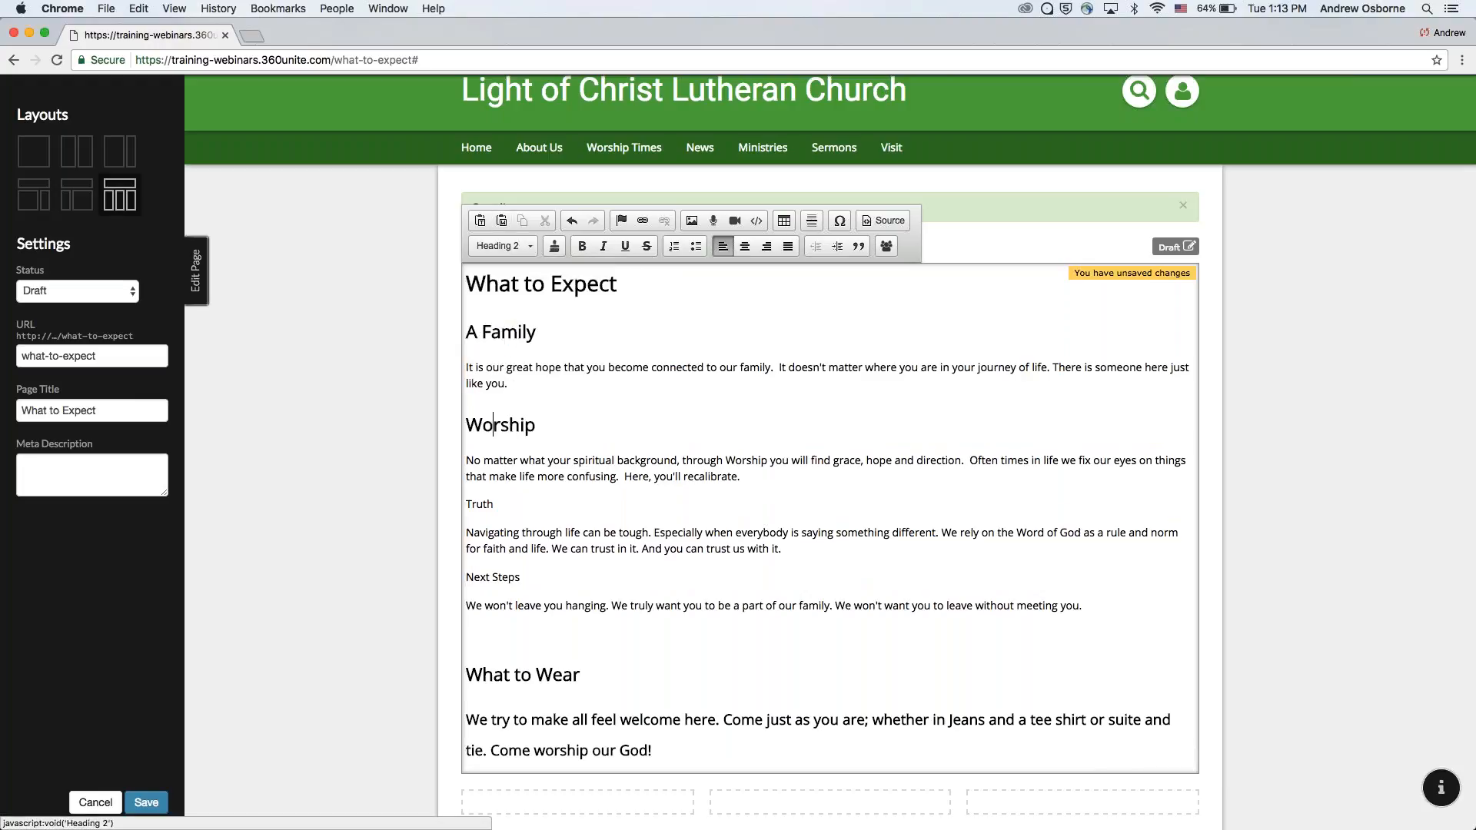
pyautogui.click(483, 504)
pyautogui.click(496, 246)
pyautogui.click(501, 319)
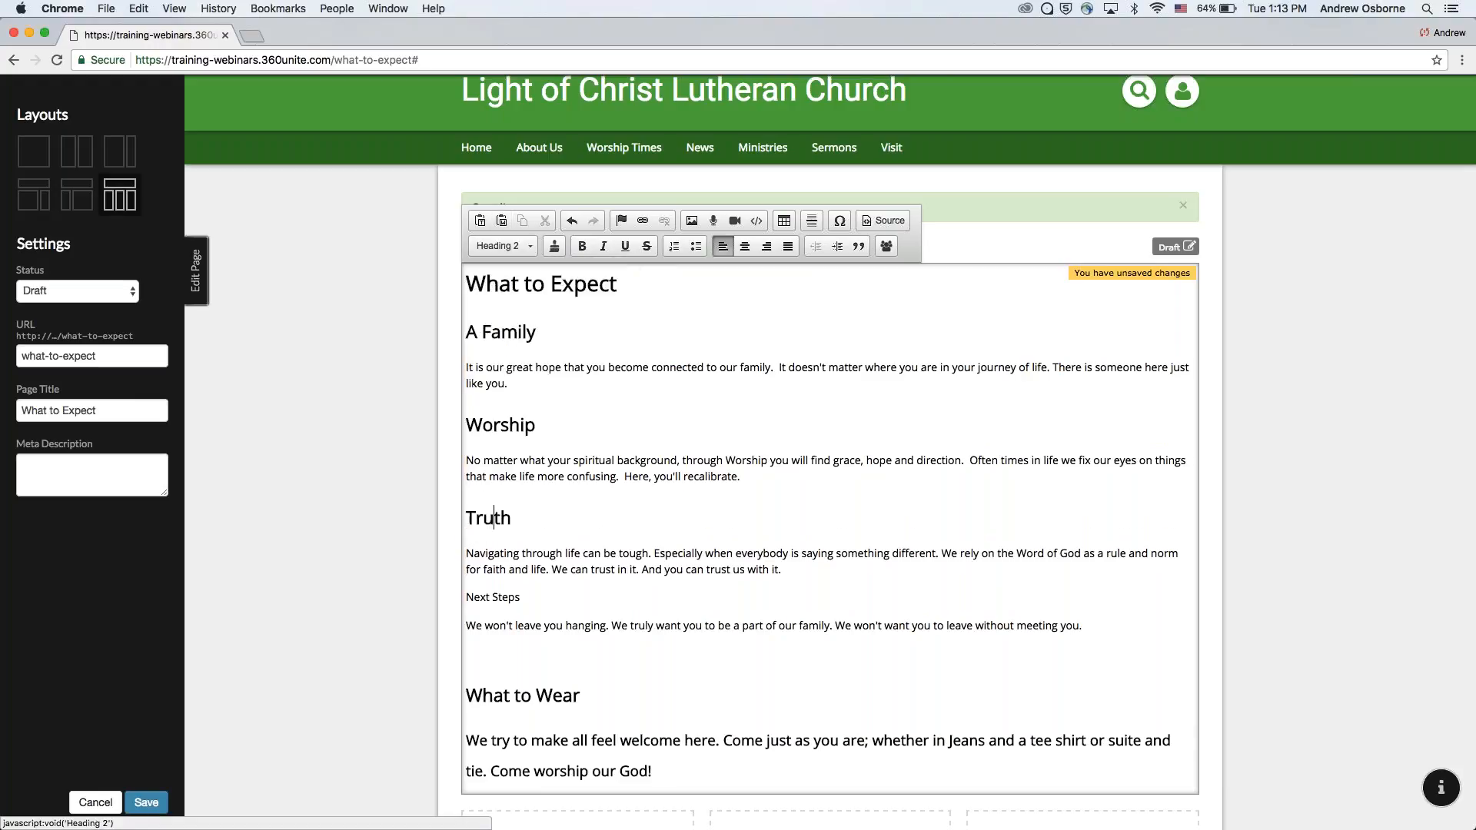
pyautogui.tripleClick(491, 597)
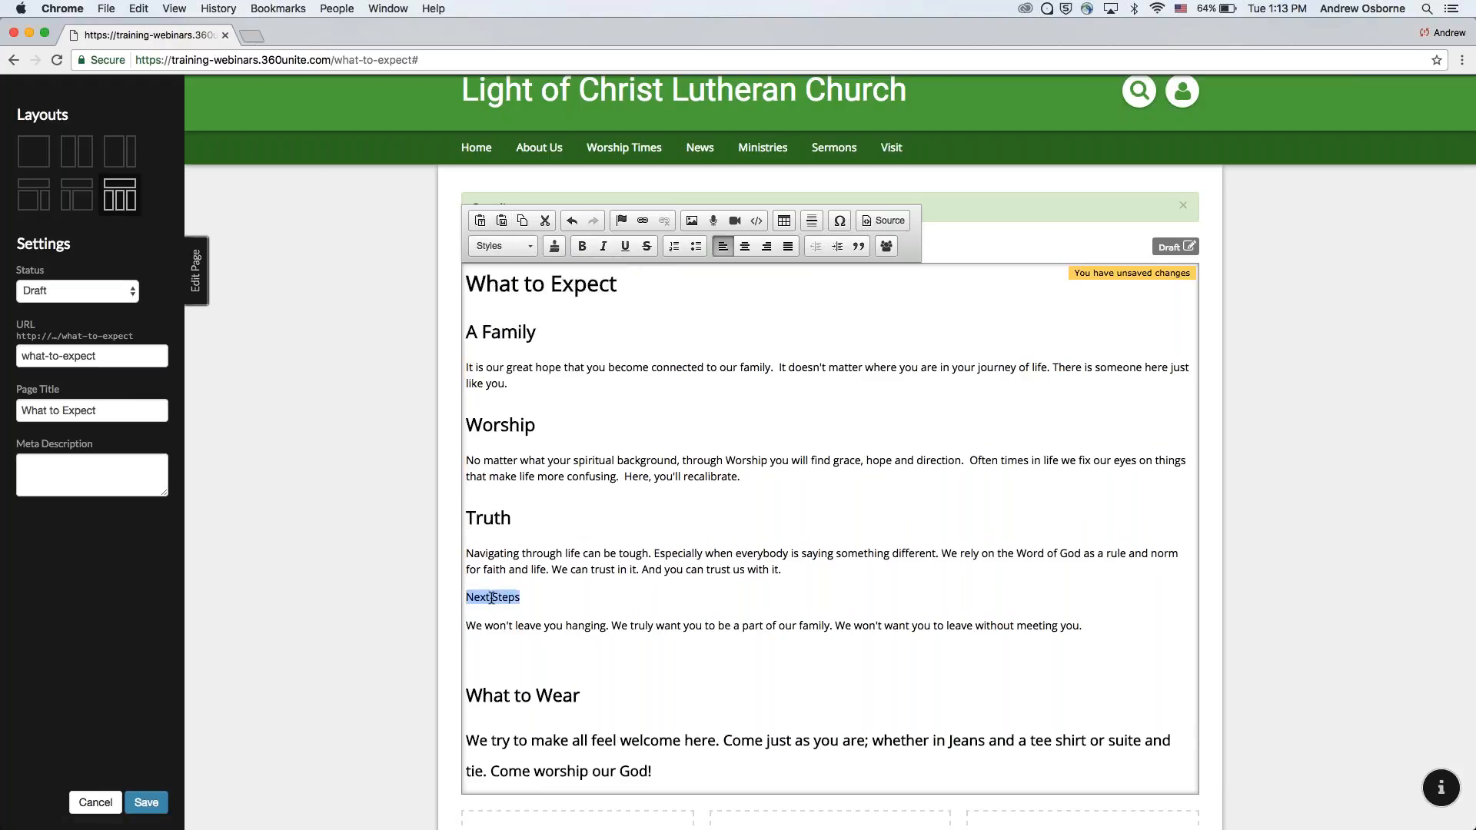
pyautogui.click(496, 246)
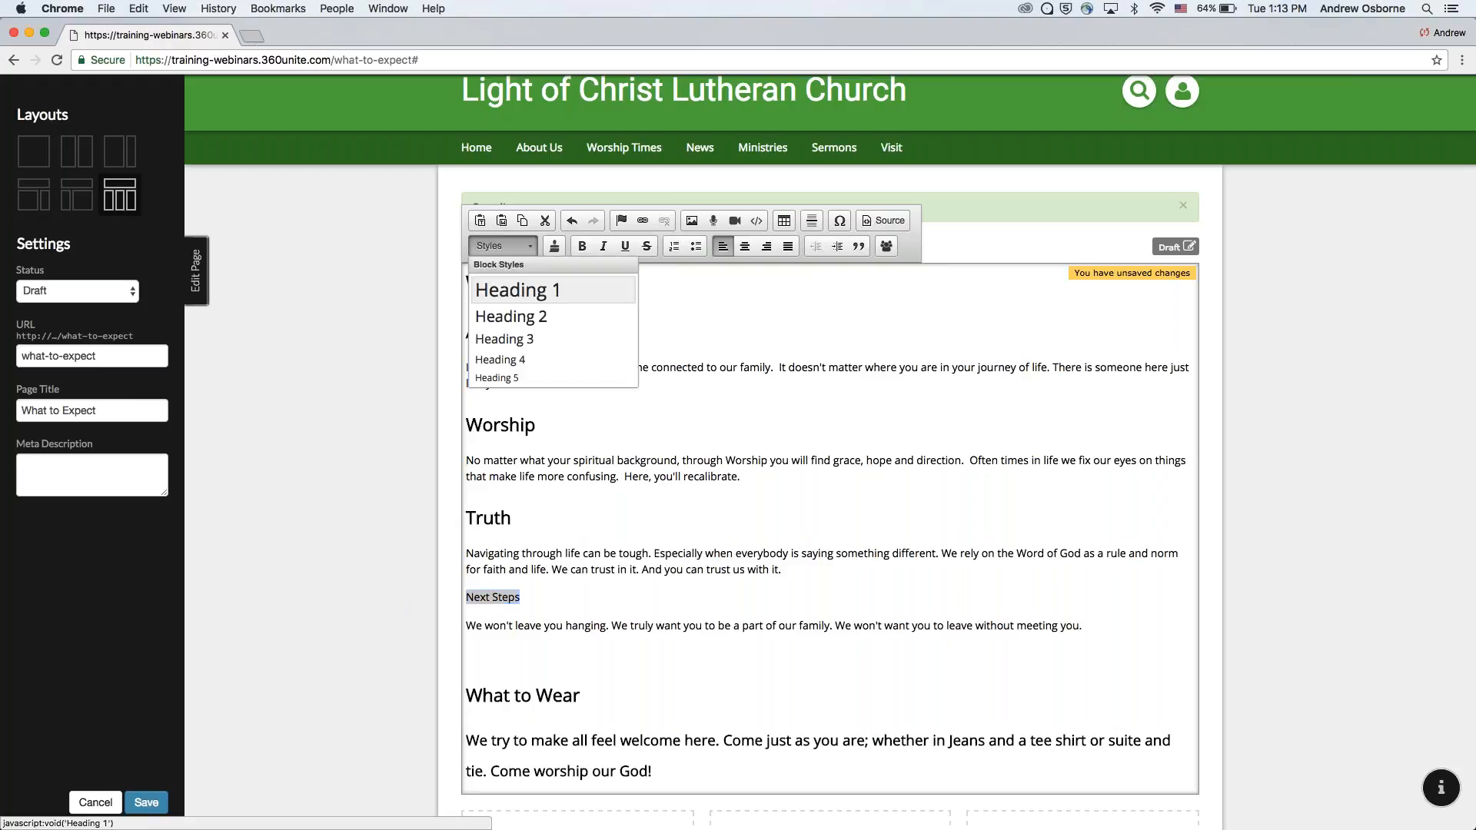
pyautogui.click(501, 315)
# - Apply Heading 2 to the What to Wear line and try the Normal style on the paragraph below it
pyautogui.click(489, 696)
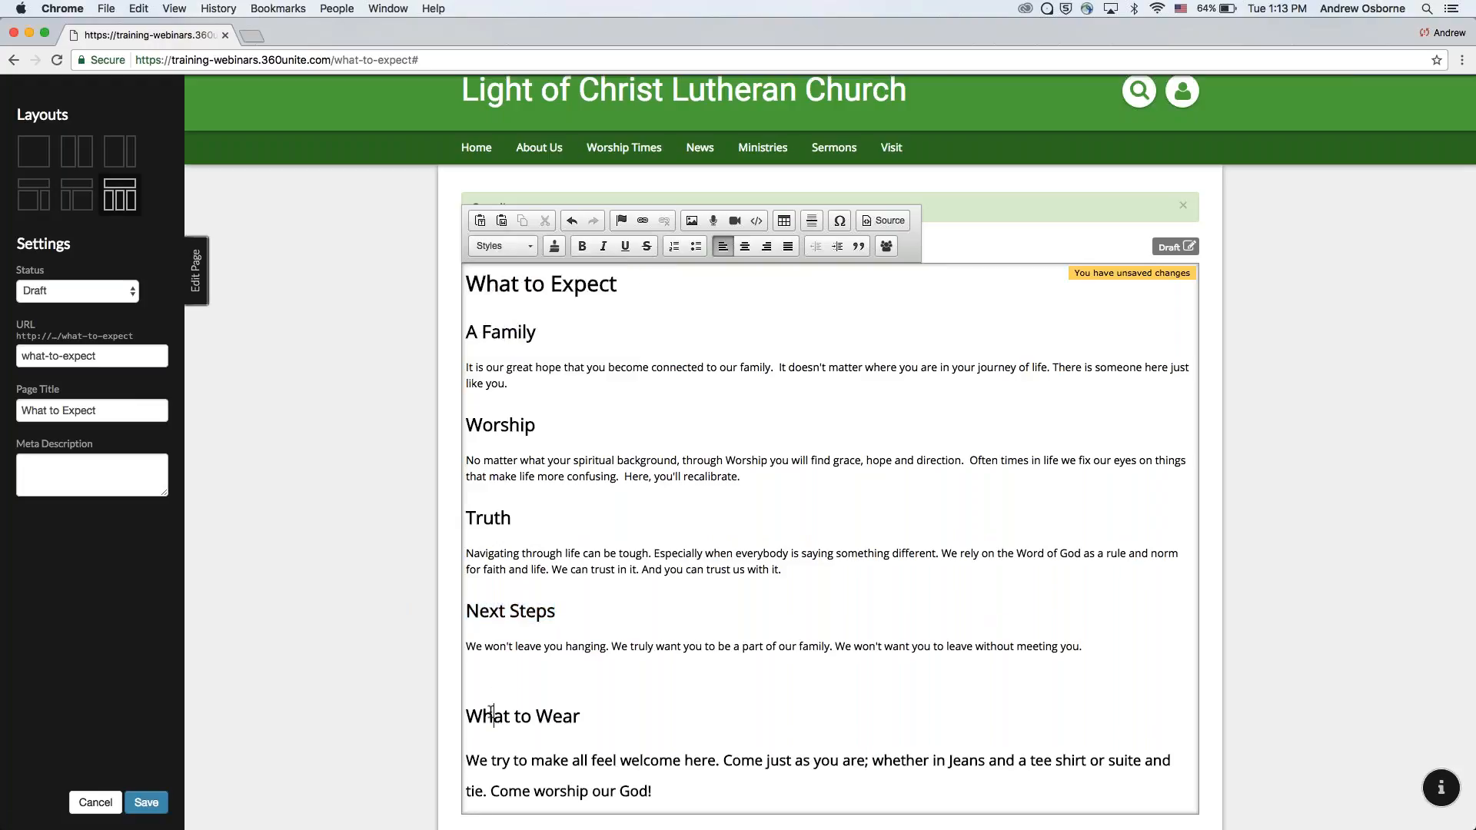
pyautogui.click(508, 247)
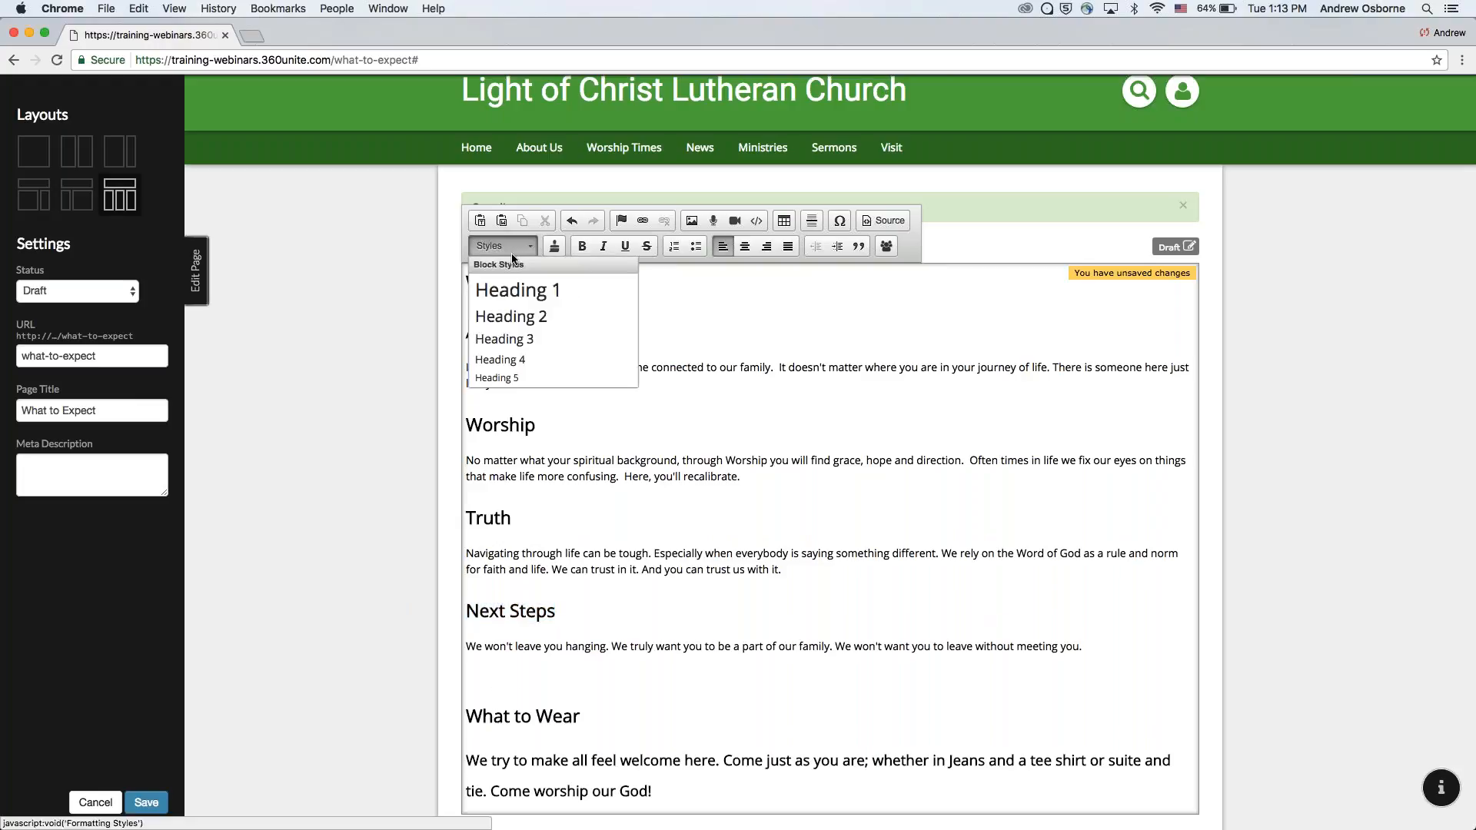
pyautogui.click(530, 316)
pyautogui.moveTo(477, 761); pyautogui.dragTo(688, 786)
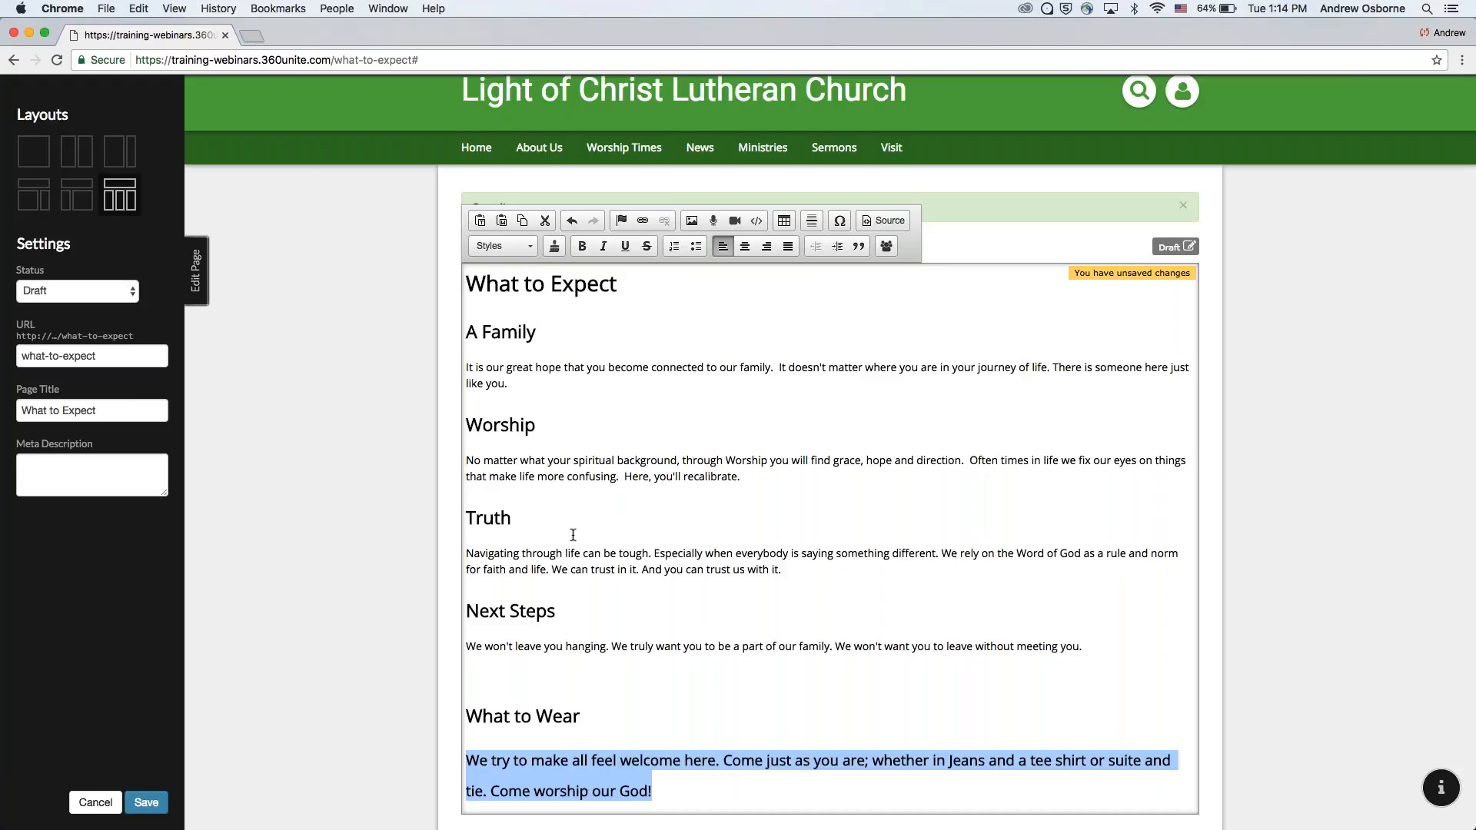
pyautogui.click(520, 248)
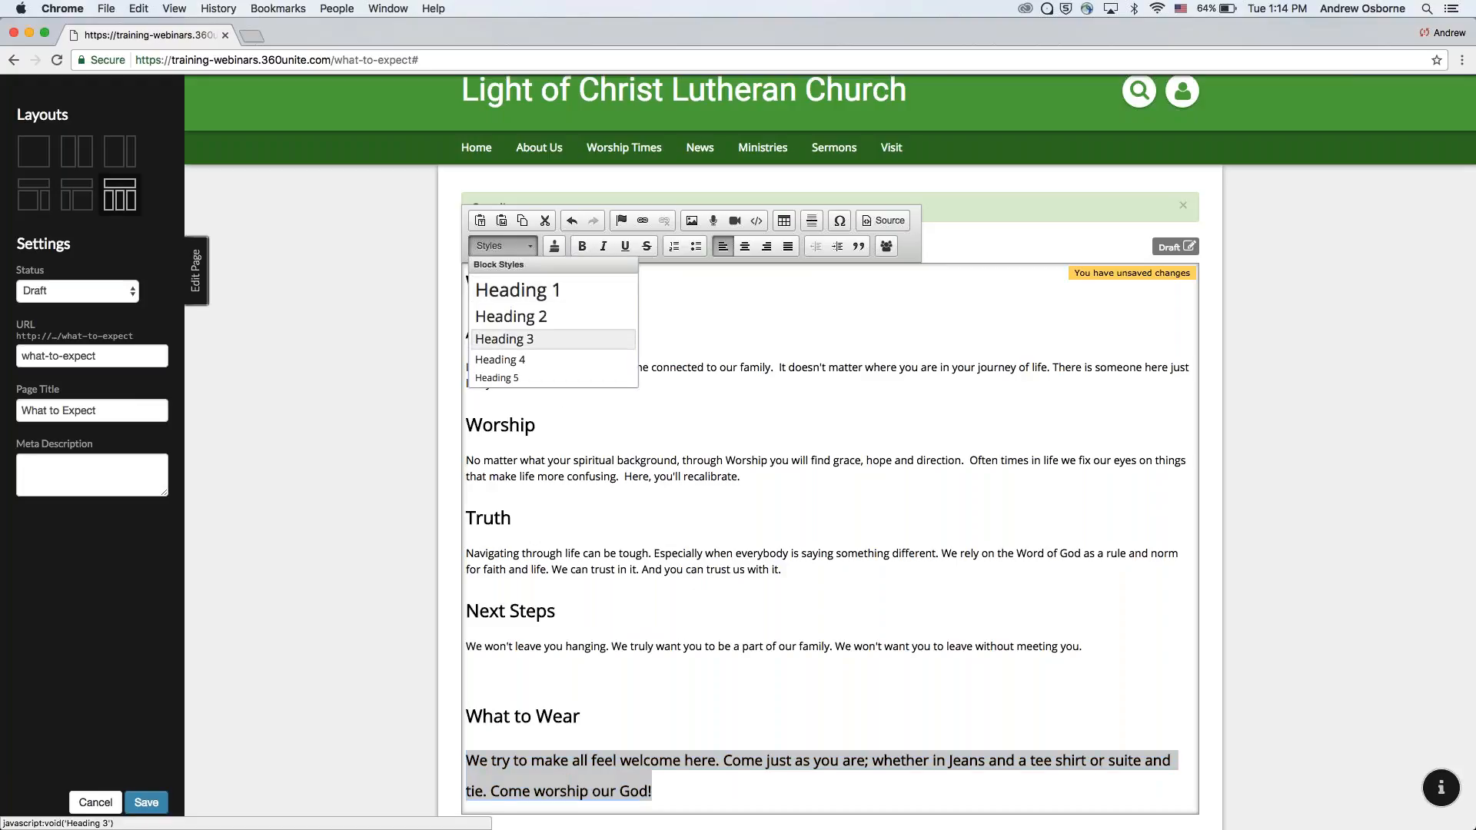
pyautogui.scroll(-2, 520, 361)
pyautogui.click(492, 345)
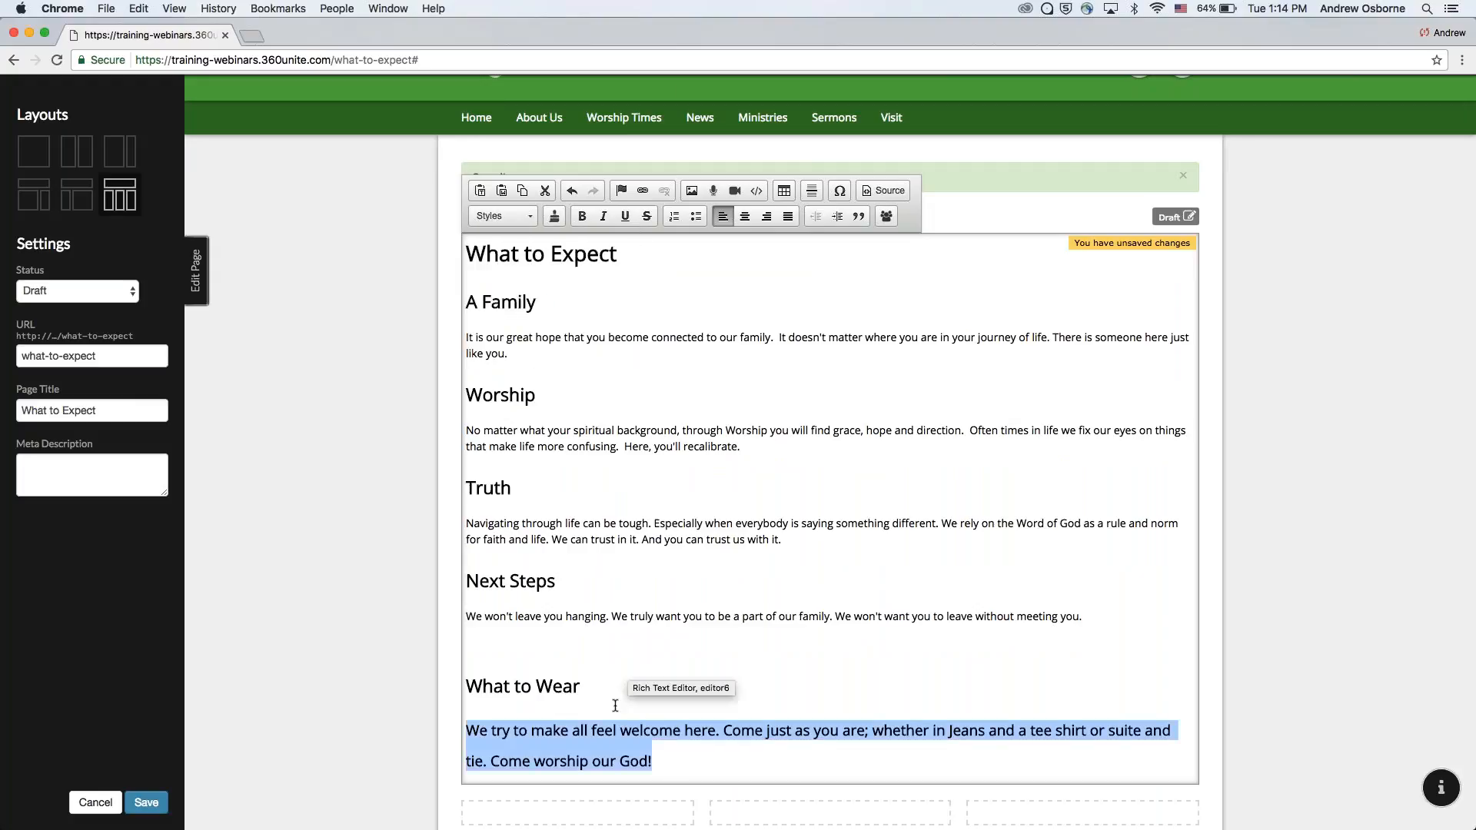
# - Join the last paragraph to the What to Wear heading, split it off again, and try the Normal style on it
pyautogui.click(474, 722)
pyautogui.press('BackSpace')
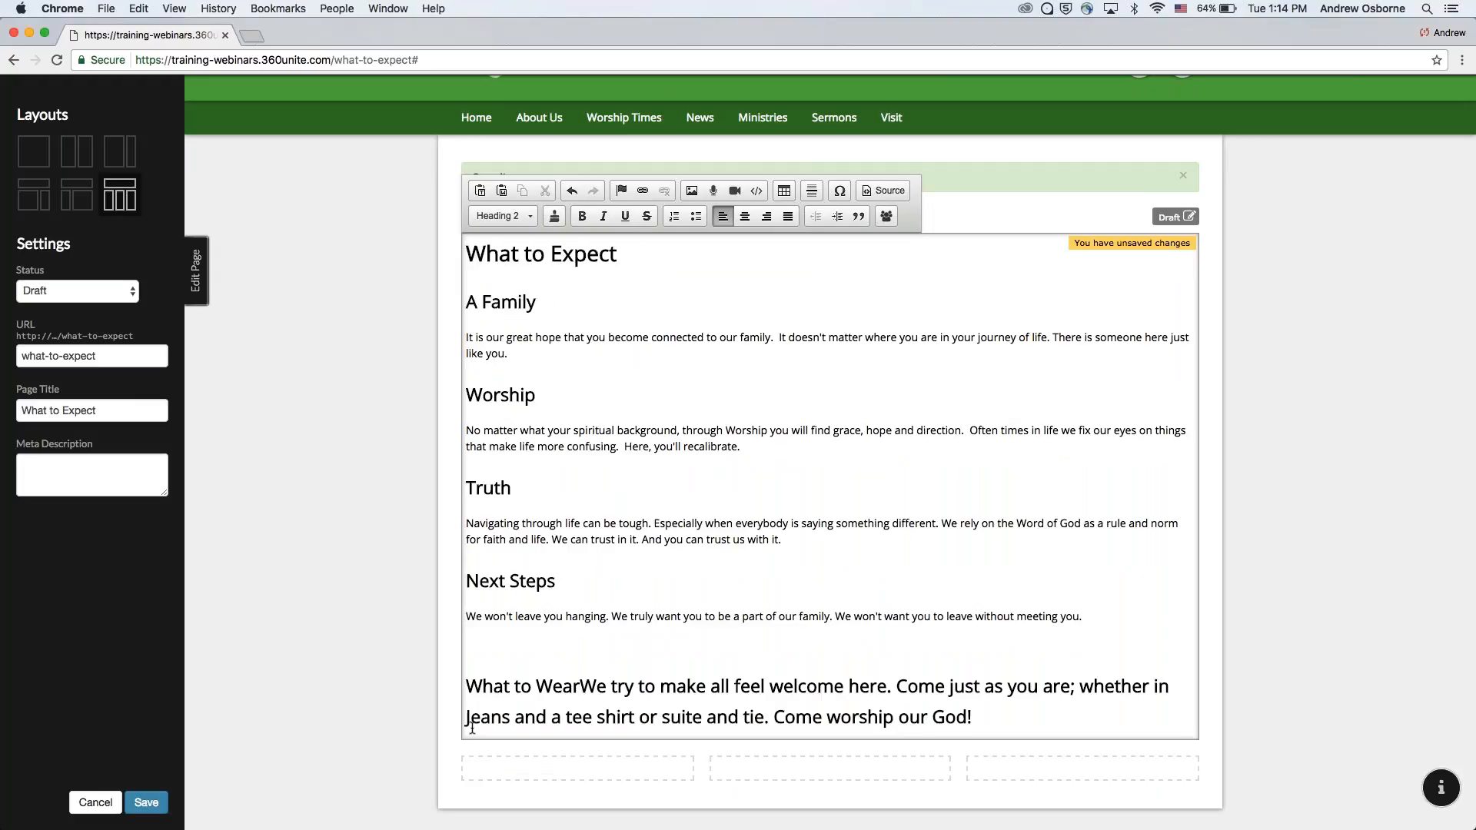
pyautogui.press('Return')
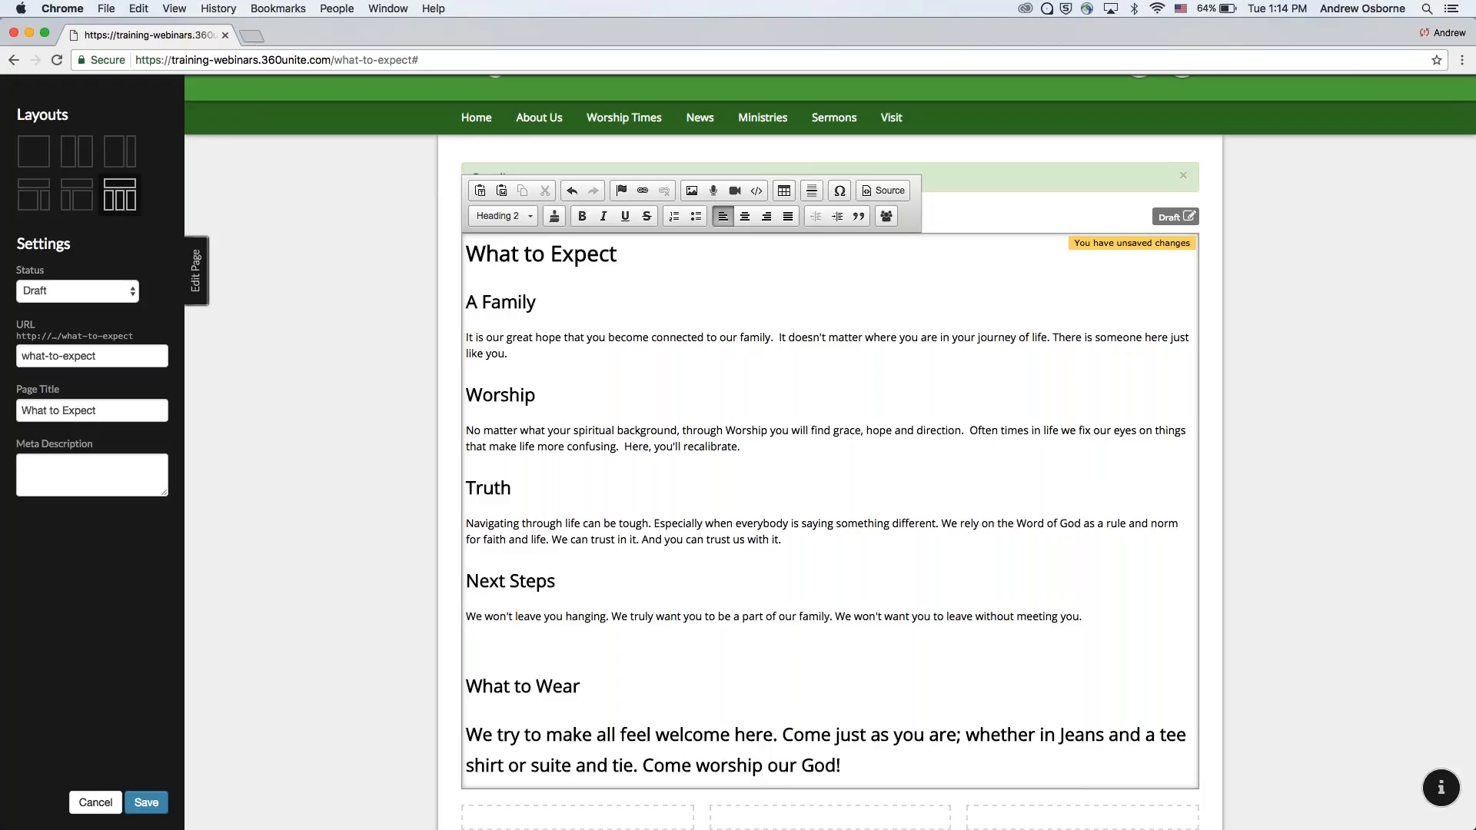
pyautogui.click(504, 216)
pyautogui.click(498, 348)
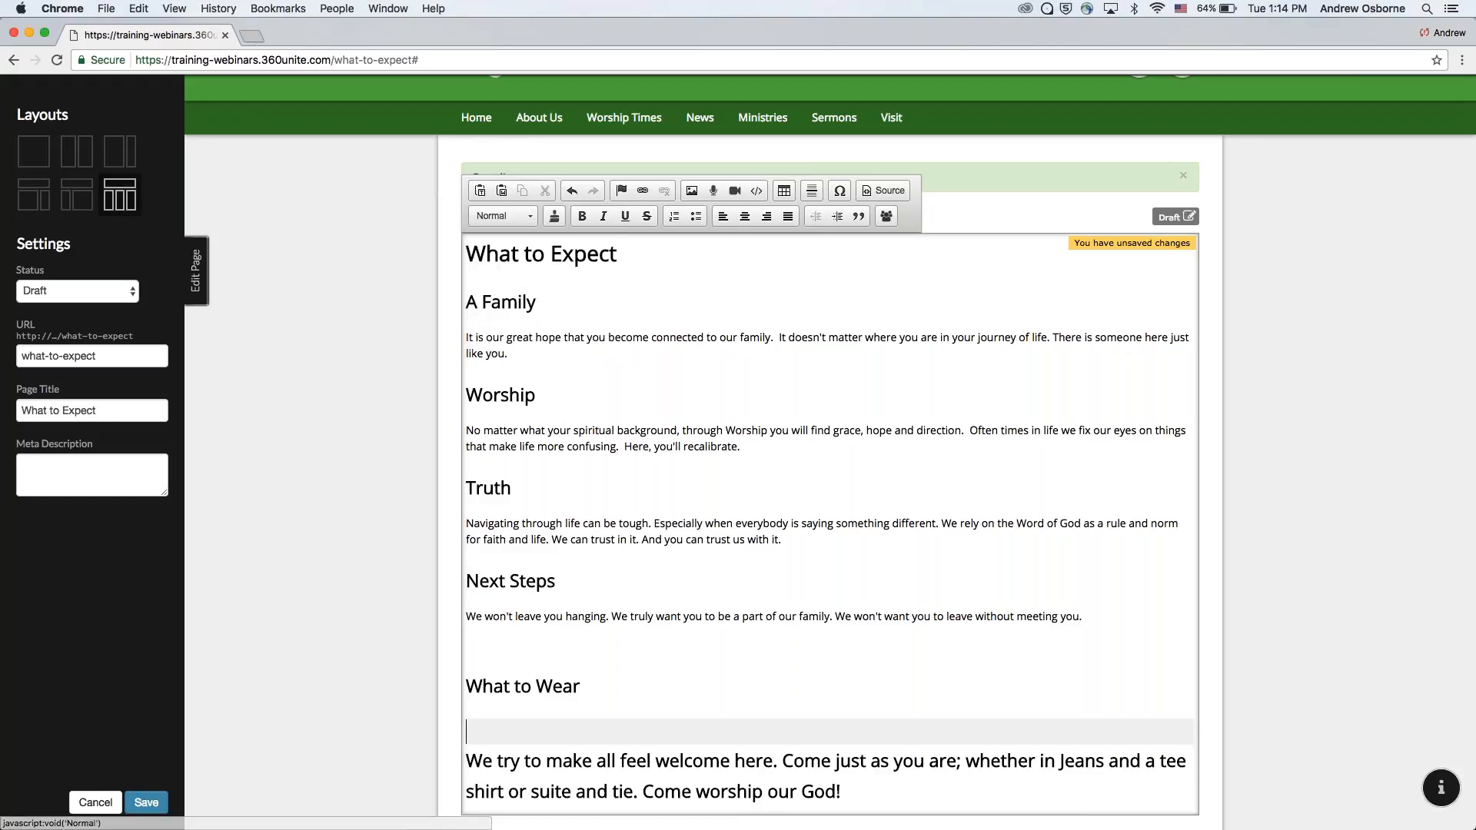
pyautogui.moveTo(497, 760); pyautogui.dragTo(841, 792)
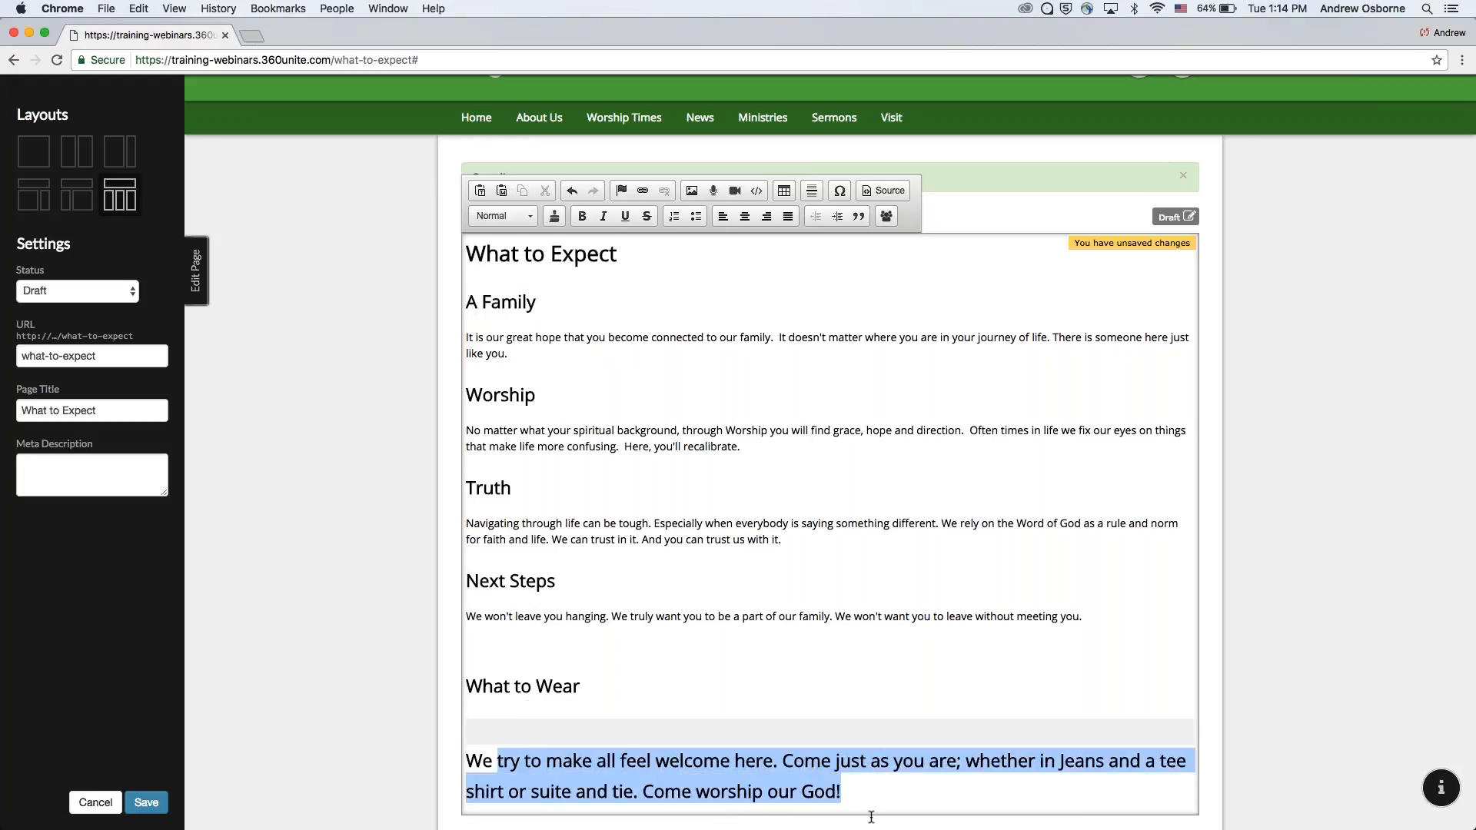
pyautogui.scroll(-1, 768, 538)
pyautogui.click(523, 198)
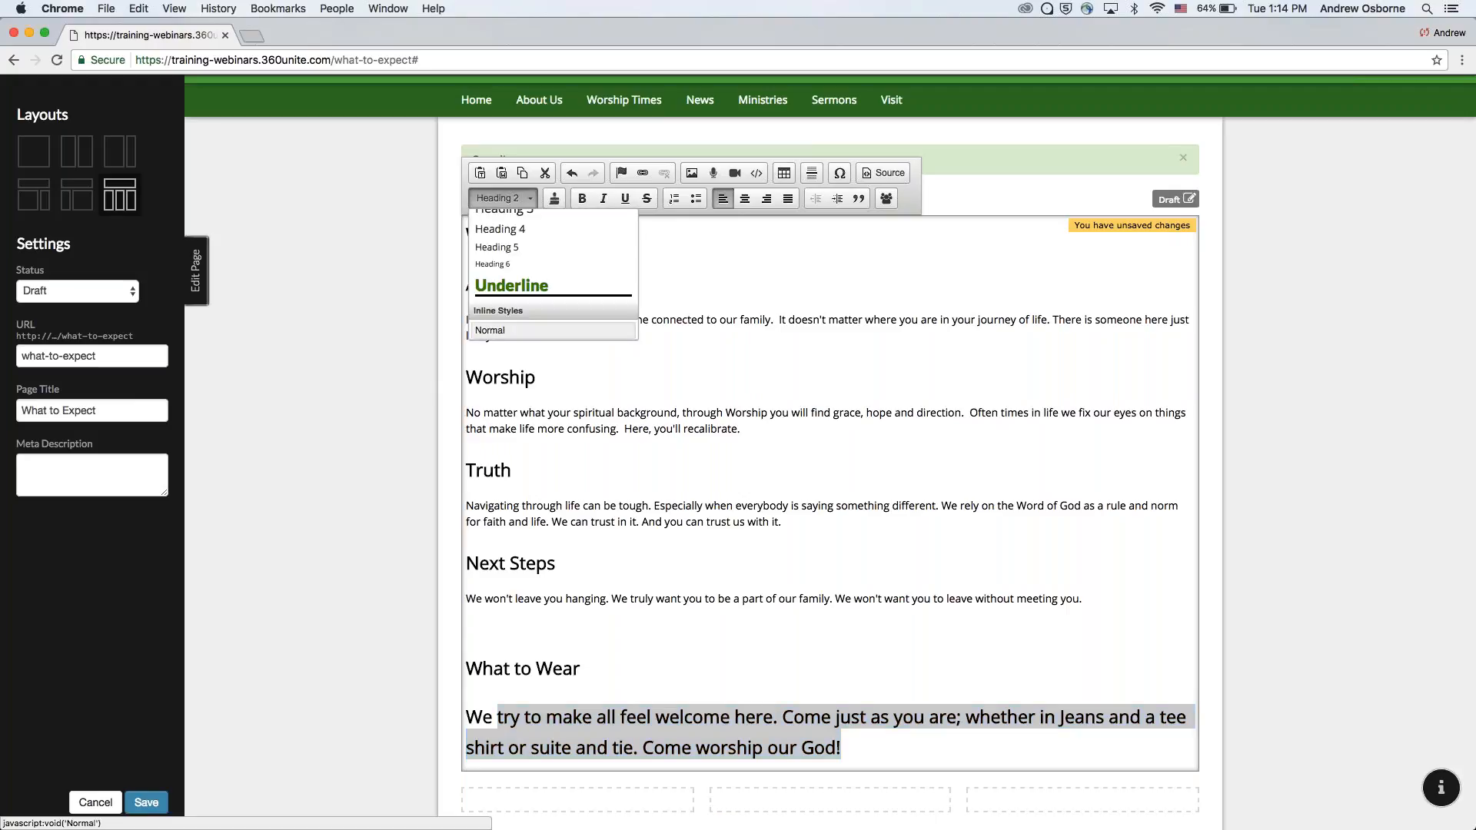
pyautogui.click(502, 332)
# - Copy the What to Wear paragraph, delete it, and paste it back below its heading
pyautogui.moveTo(899, 747); pyautogui.dragTo(672, 662)
pyautogui.press('super+c')
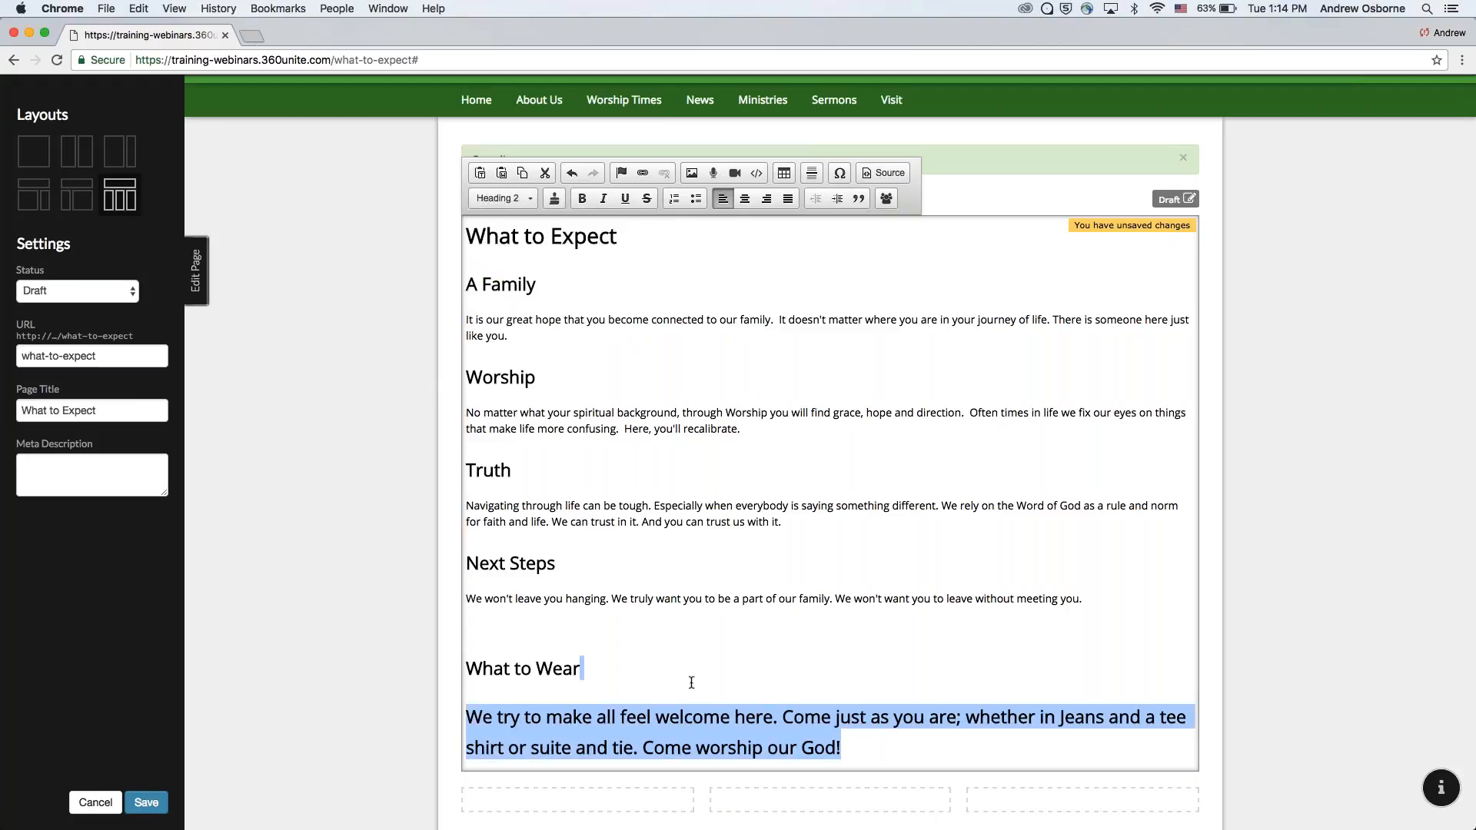
pyautogui.press('BackSpace')
pyautogui.press('super+Tab')
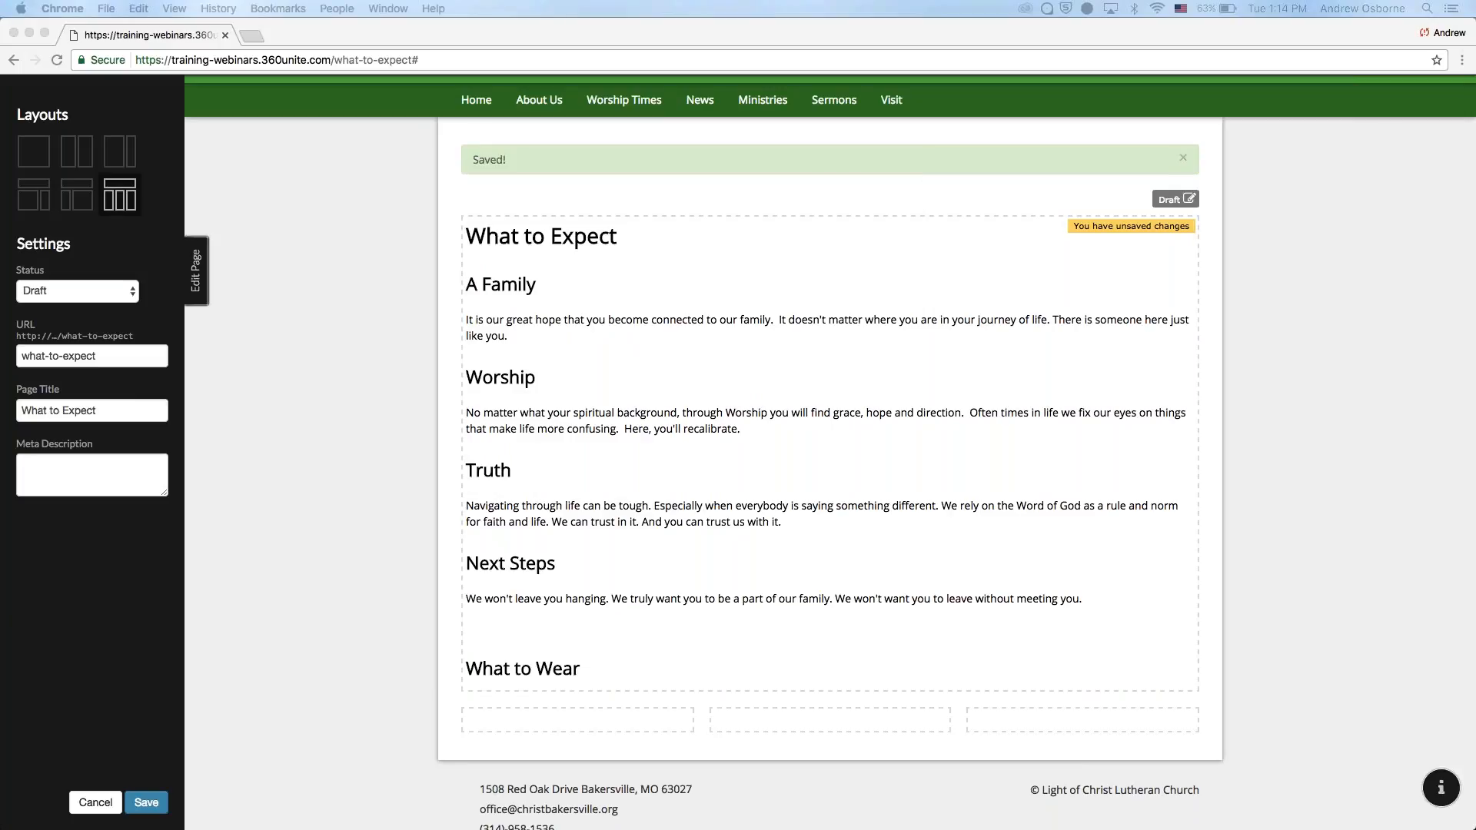
pyautogui.click(764, 648)
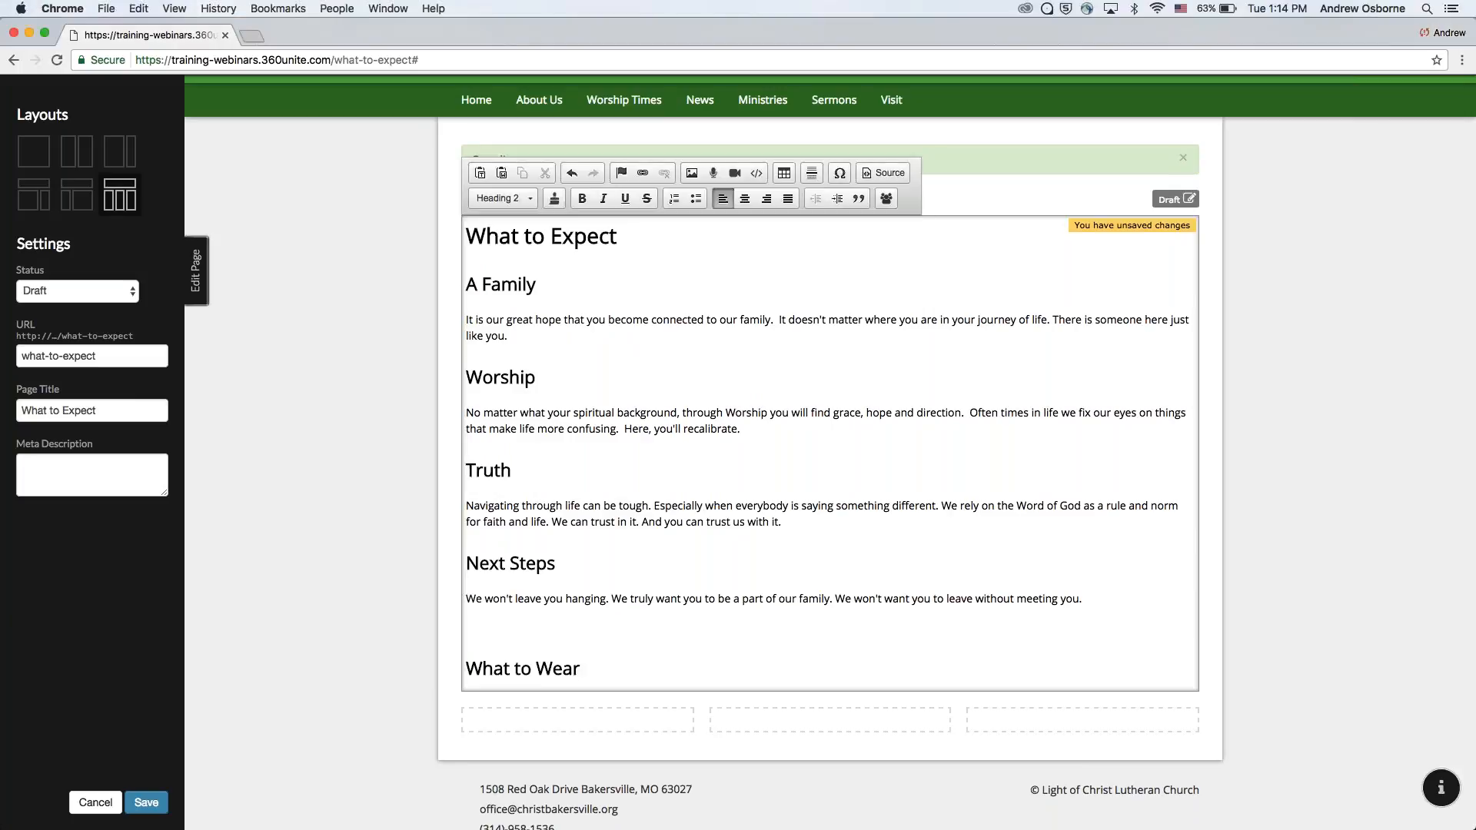
pyautogui.press('super+v')
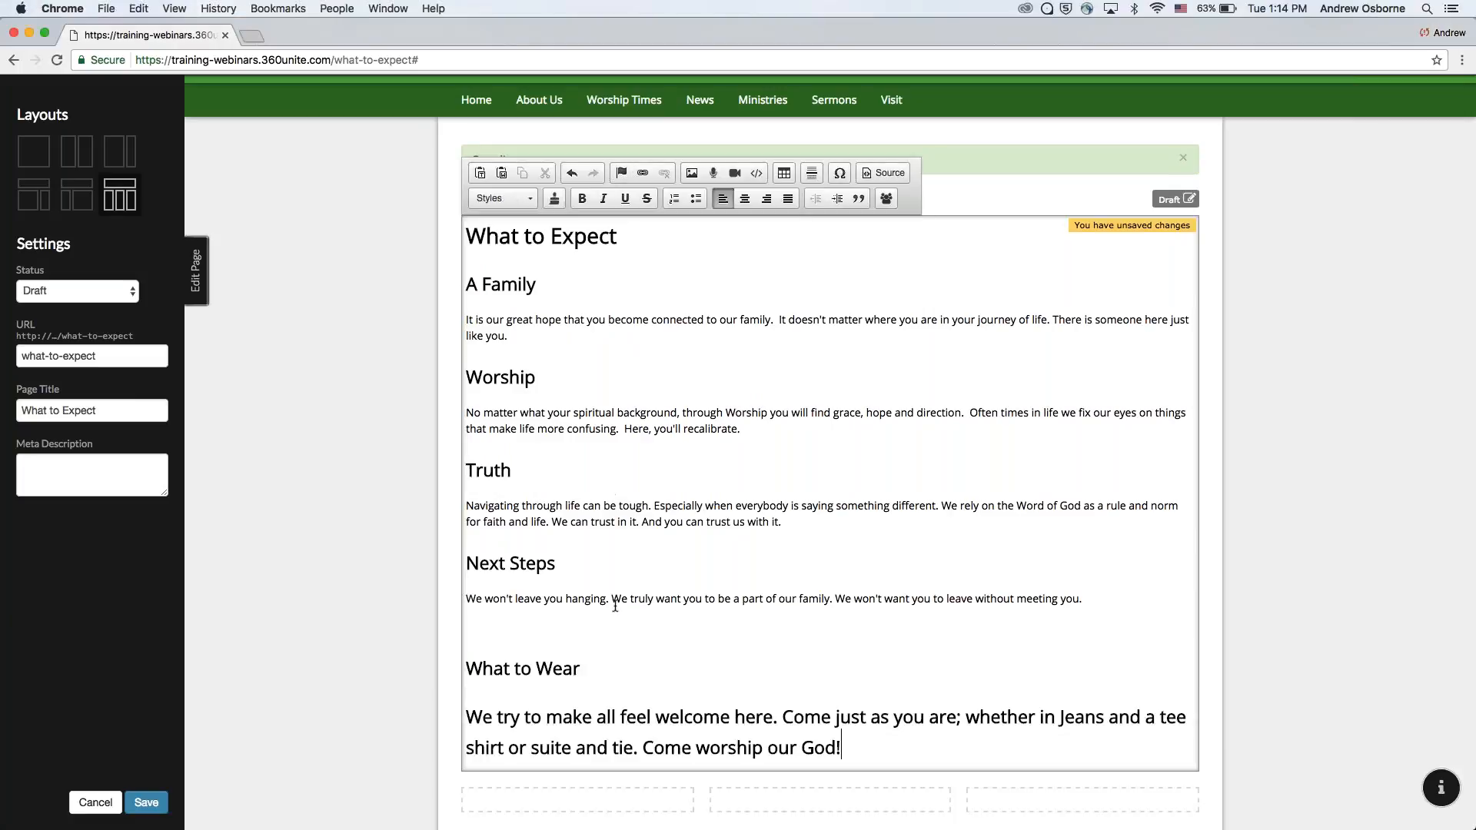
# - Undo the paste, paste the paragraph on a new line below the Next Steps text instead, and try the Normal style on it
pyautogui.doubleClick(474, 716)
pyautogui.press('super+z')
pyautogui.click(1114, 603)
pyautogui.press('Return')
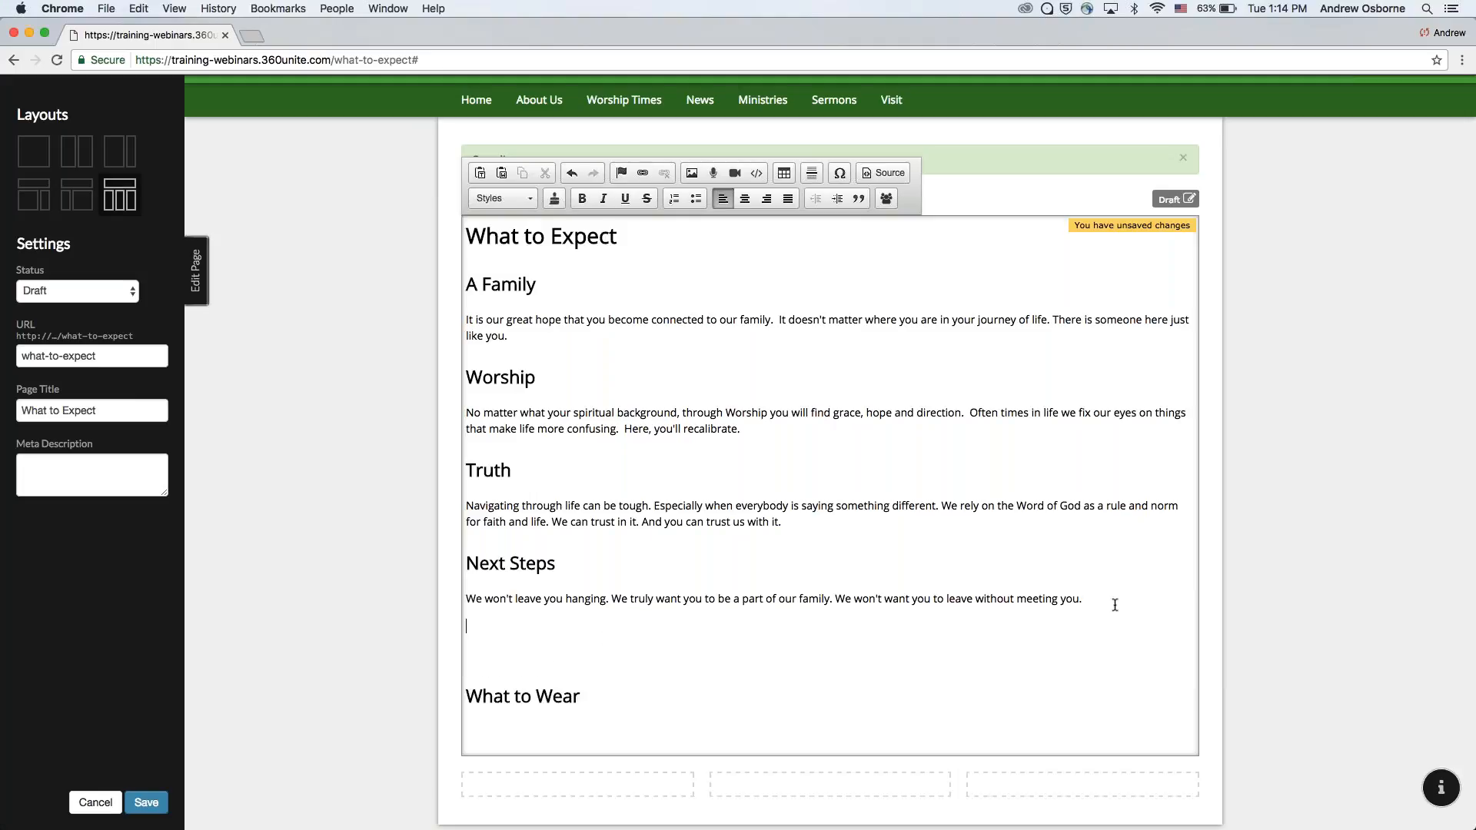
pyautogui.press('super+v')
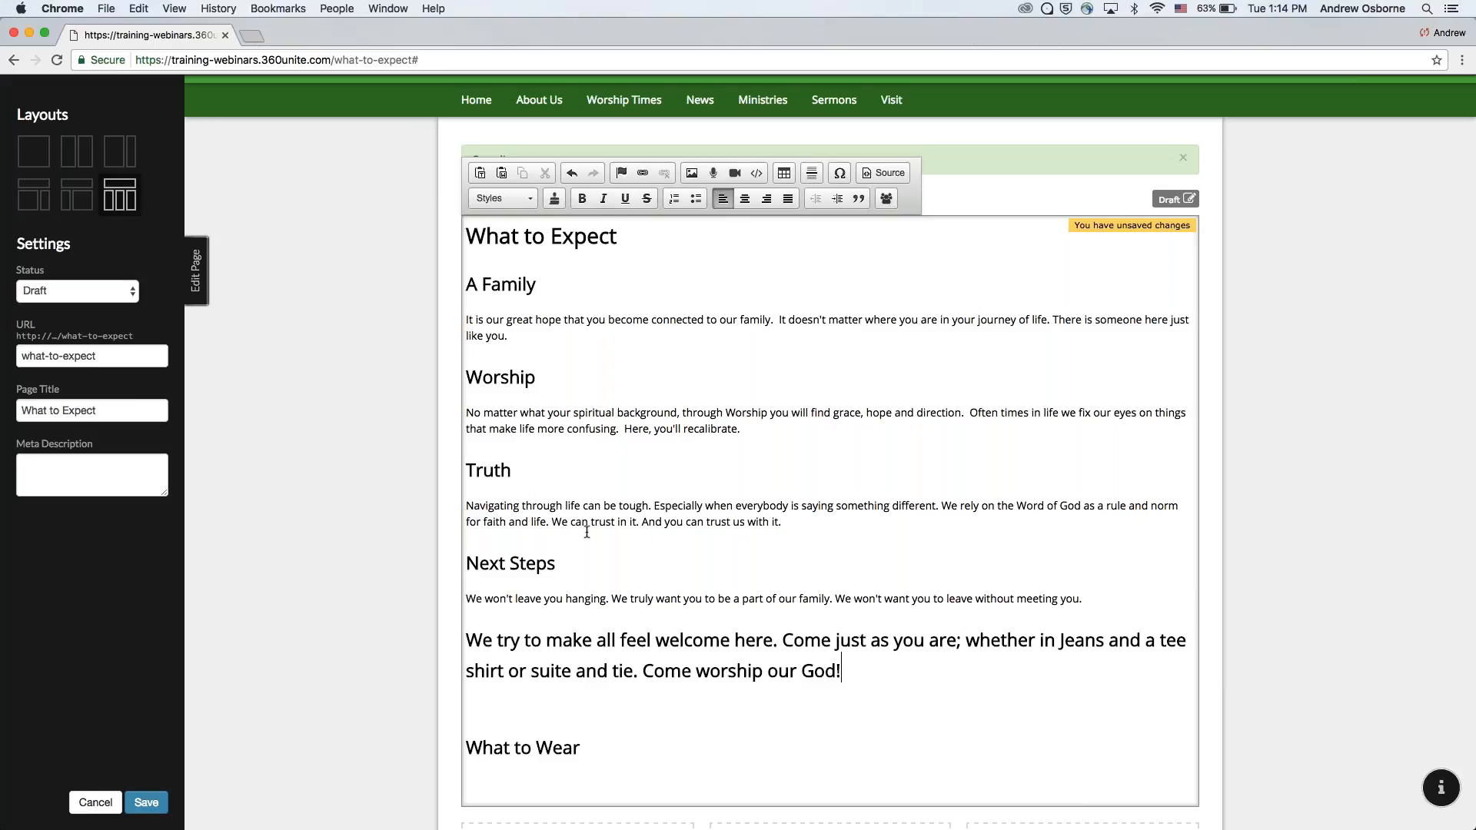
pyautogui.moveTo(469, 631); pyautogui.dragTo(846, 674)
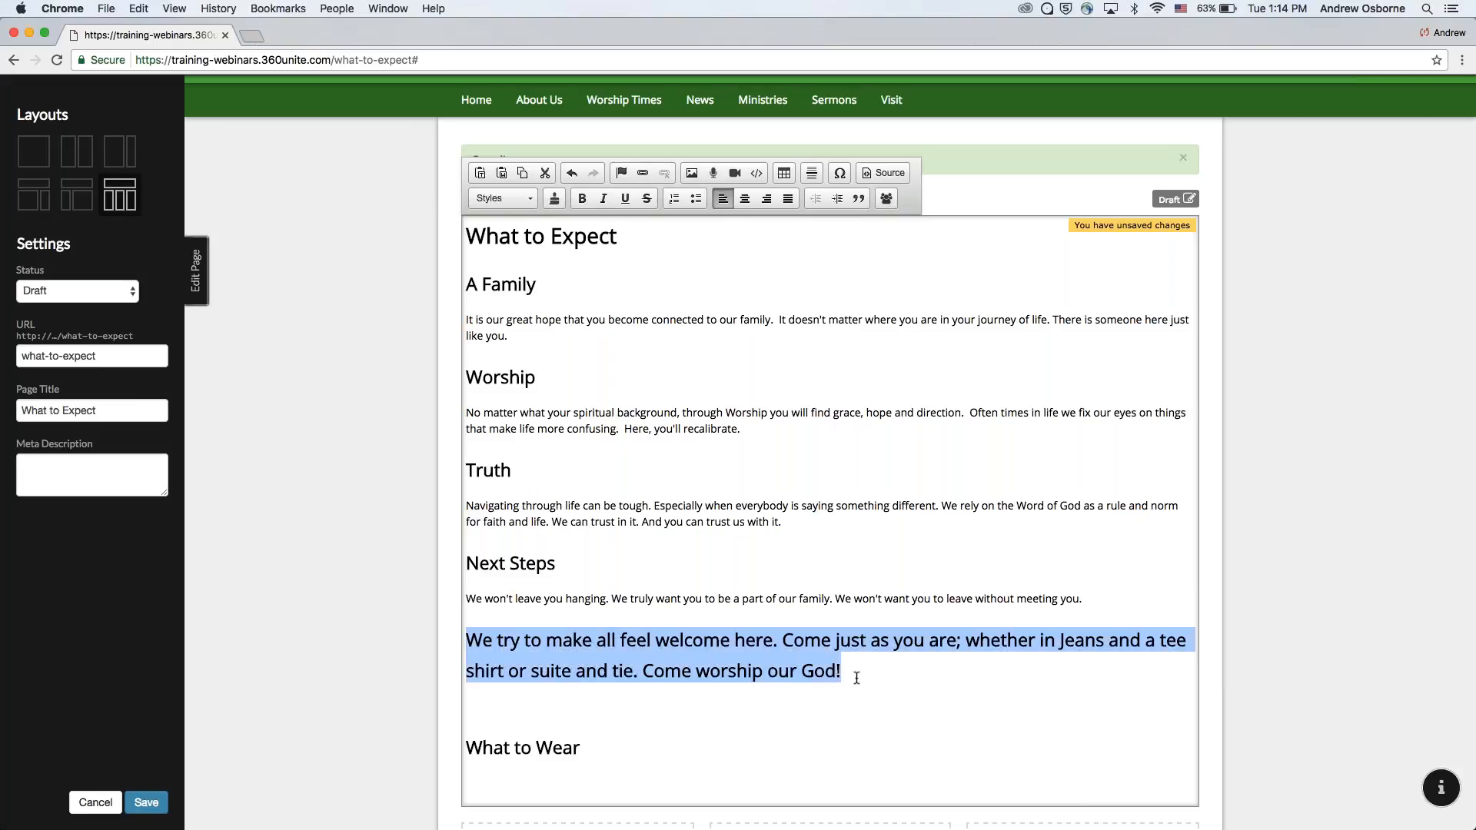
pyautogui.click(515, 198)
pyautogui.click(508, 330)
# - Delete the pasted paragraph and the What to Wear heading, ending the content after the Next Steps text
pyautogui.moveTo(618, 758); pyautogui.dragTo(458, 639)
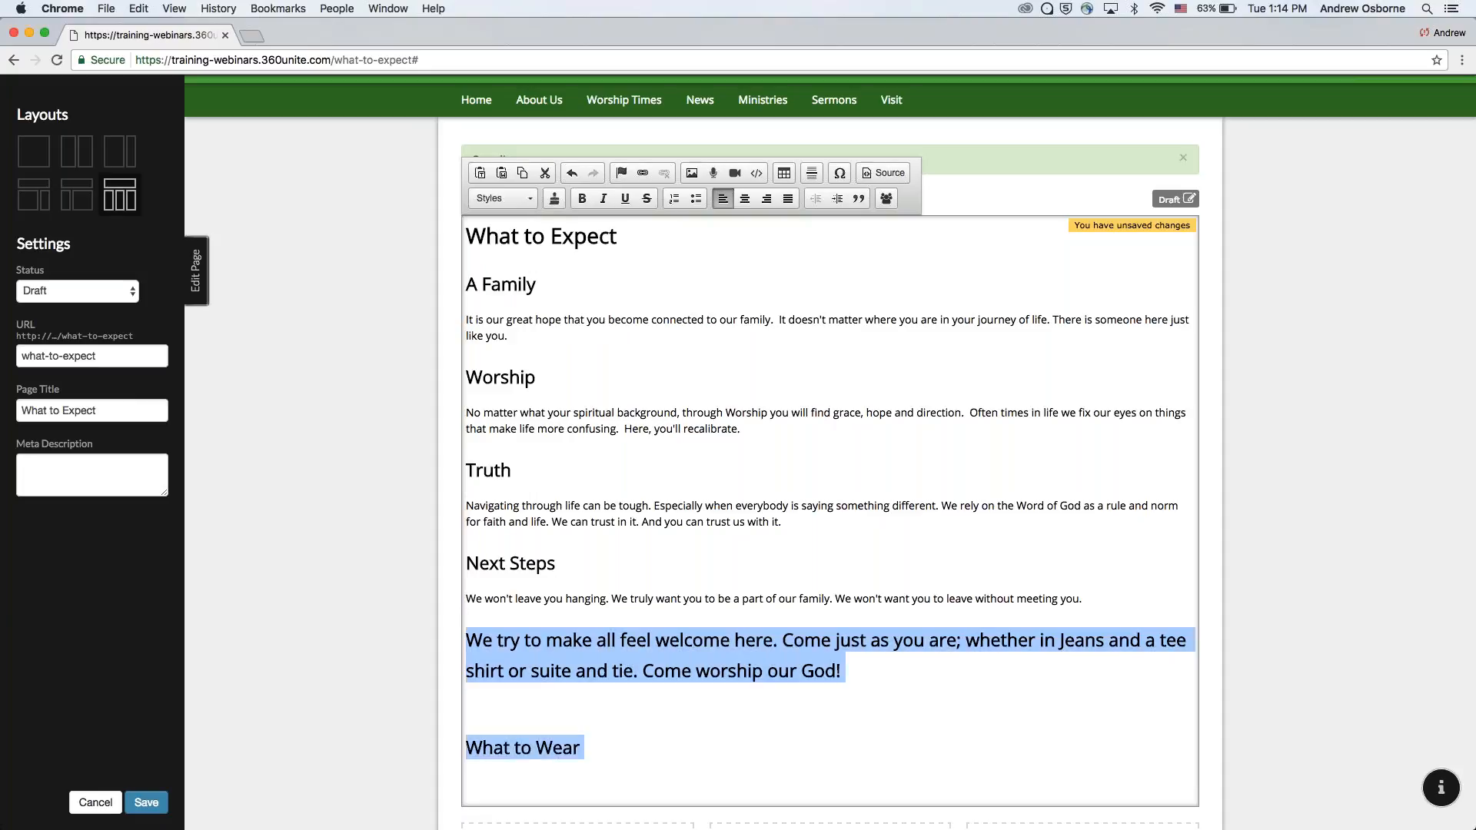
pyautogui.press('BackSpace')
pyautogui.press('BackSpace')
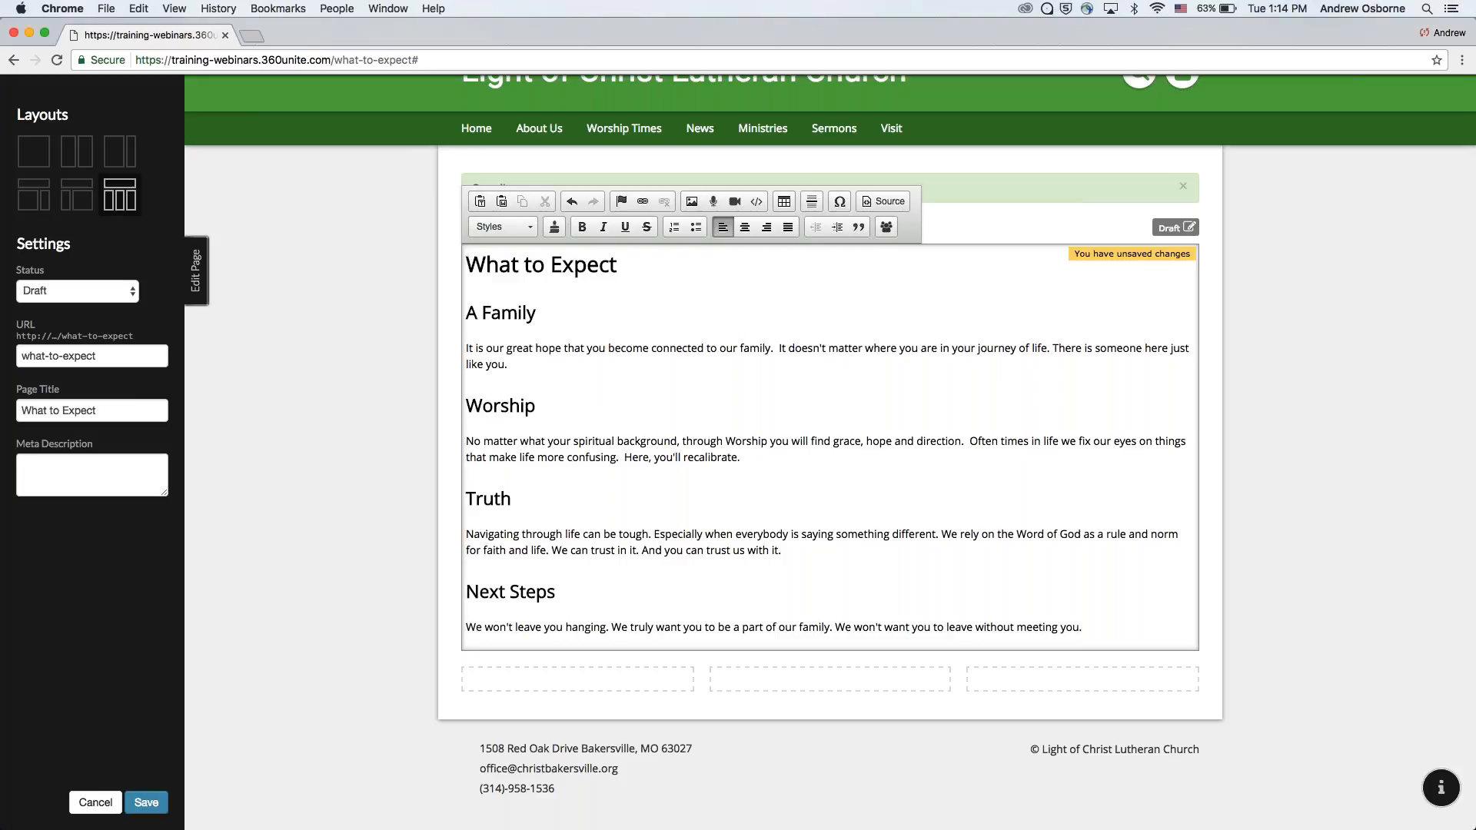
# - Start inserting an image at the end of the A Family paragraph's first line and open the file chooser for uploading it
pyautogui.click(1189, 348)
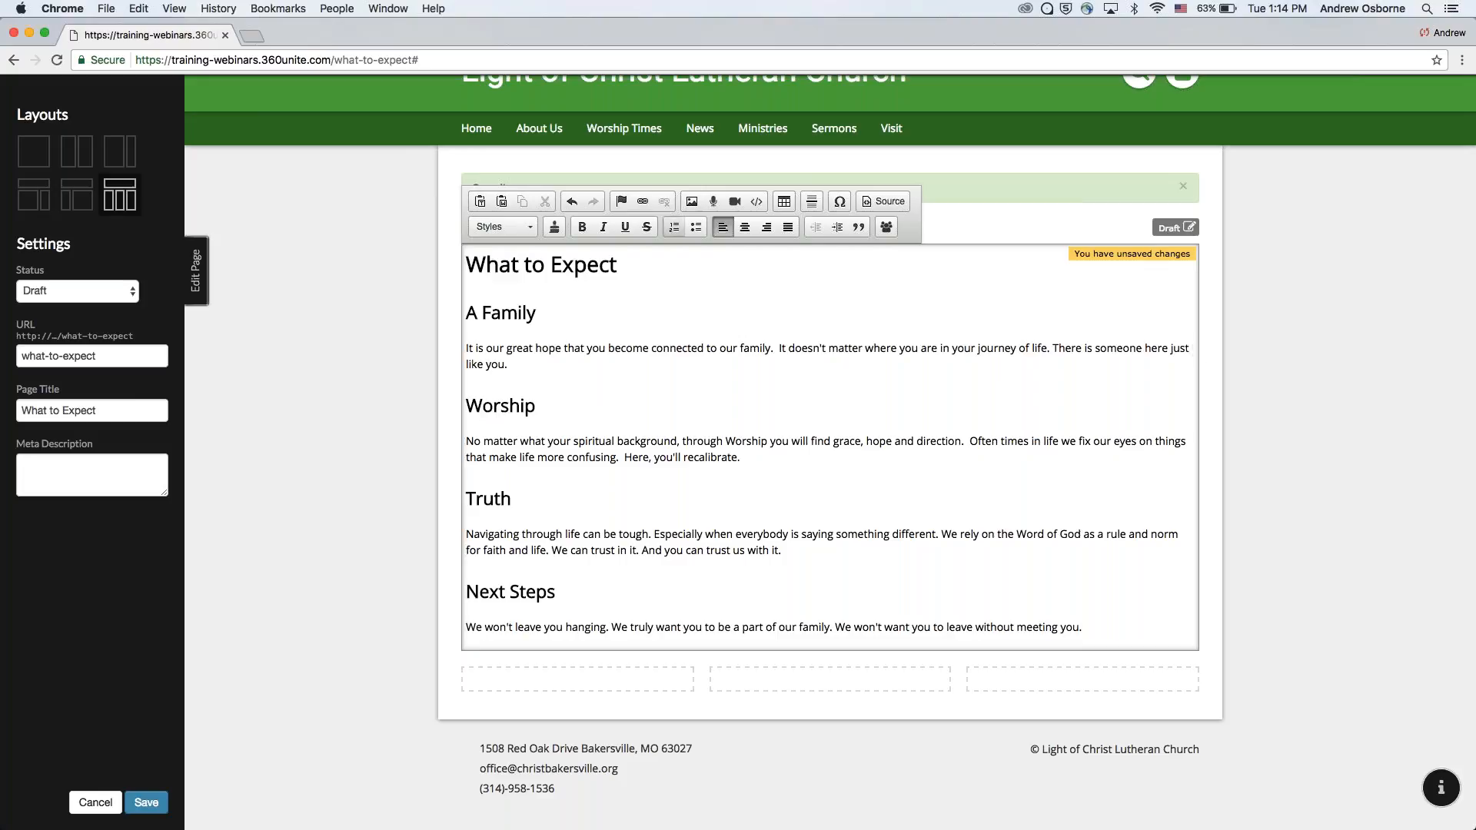
pyautogui.click(692, 201)
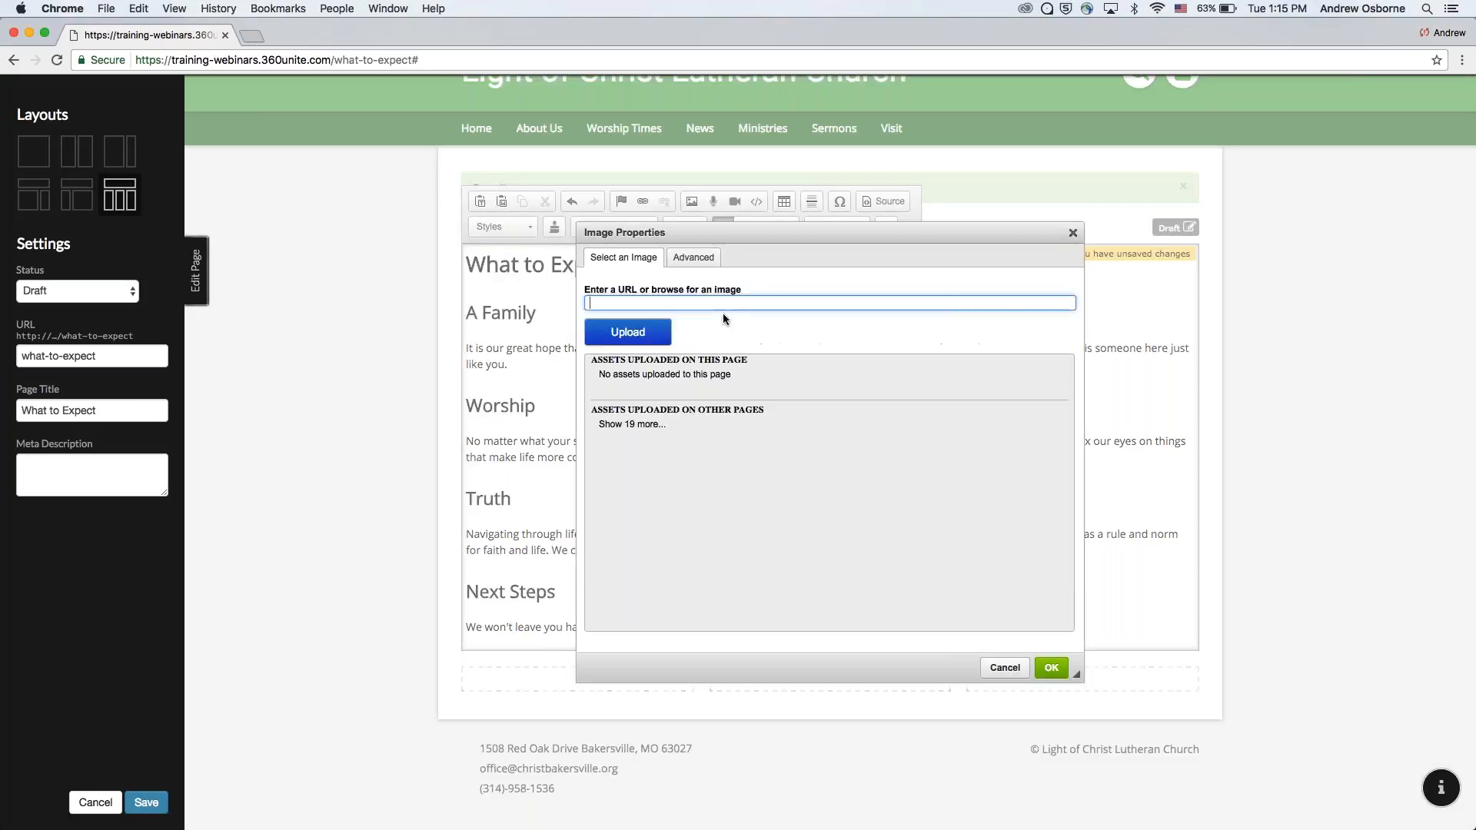
pyautogui.click(642, 335)
pyautogui.moveTo(776, 815); pyautogui.dragTo(666, 351)
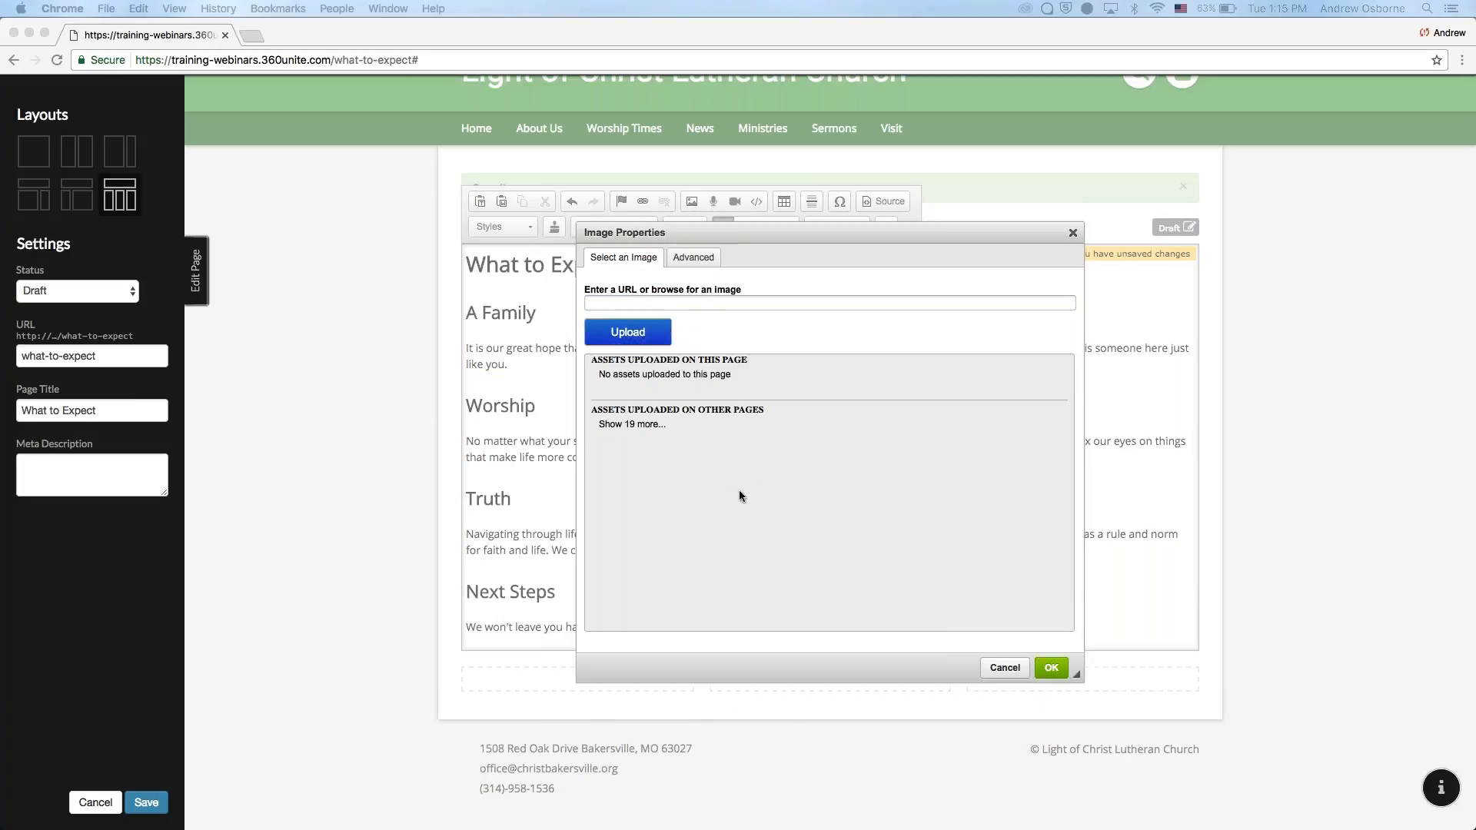
pyautogui.click(615, 338)
pyautogui.click(627, 332)
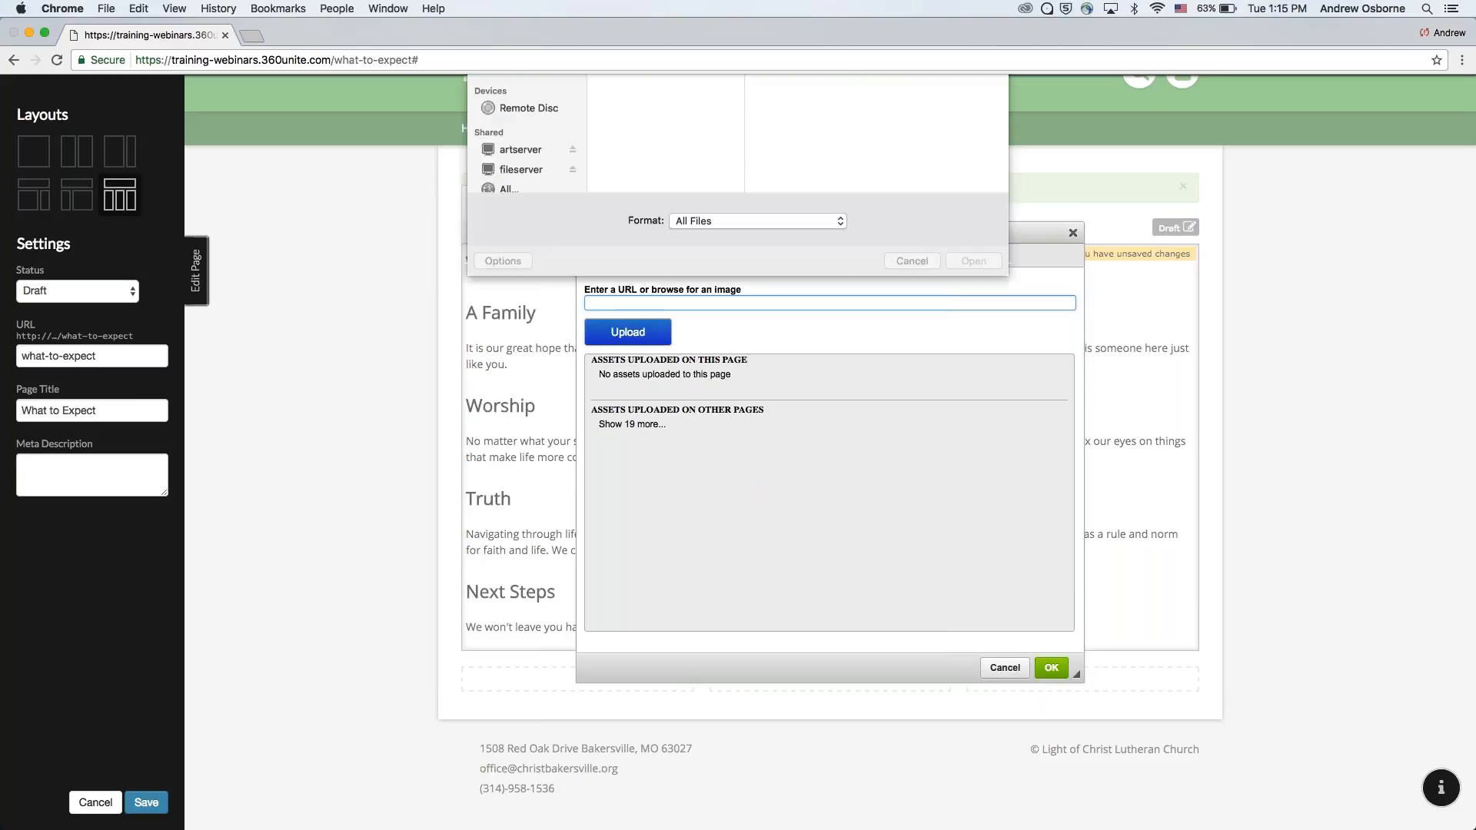
# - Browse from the Desktop through 00 Current Projects, Church Supplies, the Concordia solutions folder and Webinars to the Church360 Unite folder
pyautogui.click(694, 90)
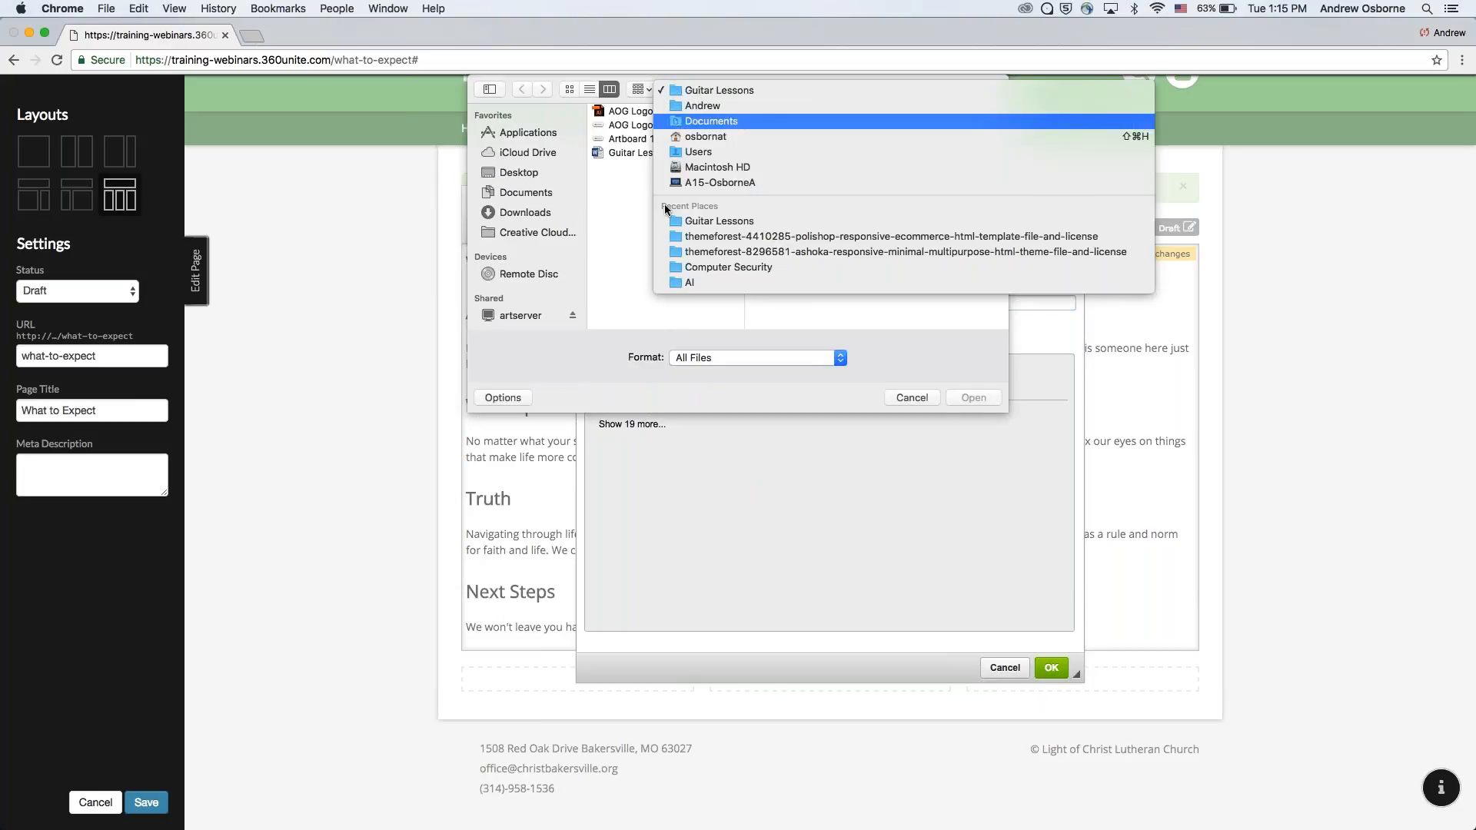
pyautogui.click(705, 136)
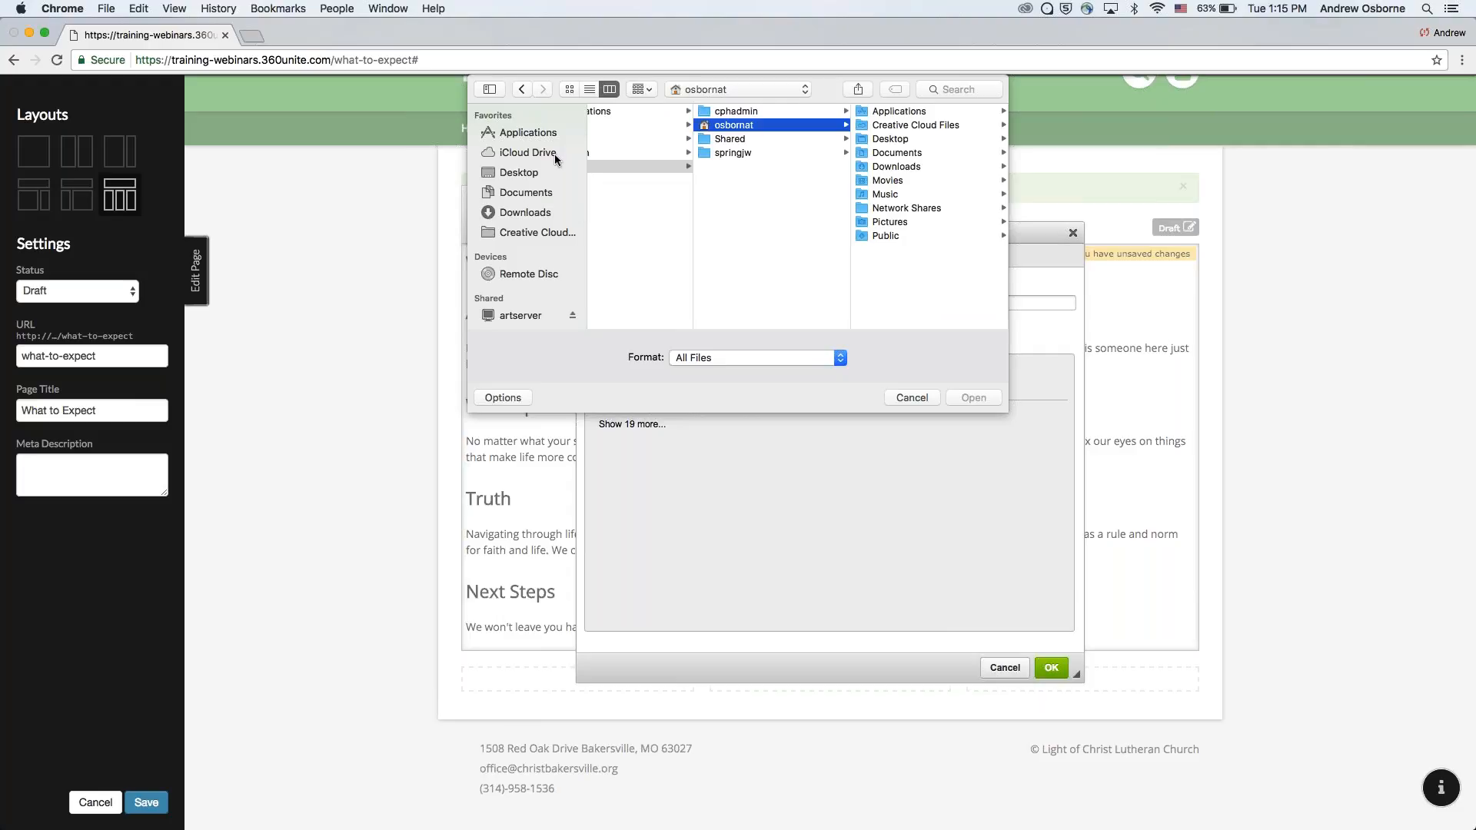
pyautogui.click(519, 172)
pyautogui.click(644, 113)
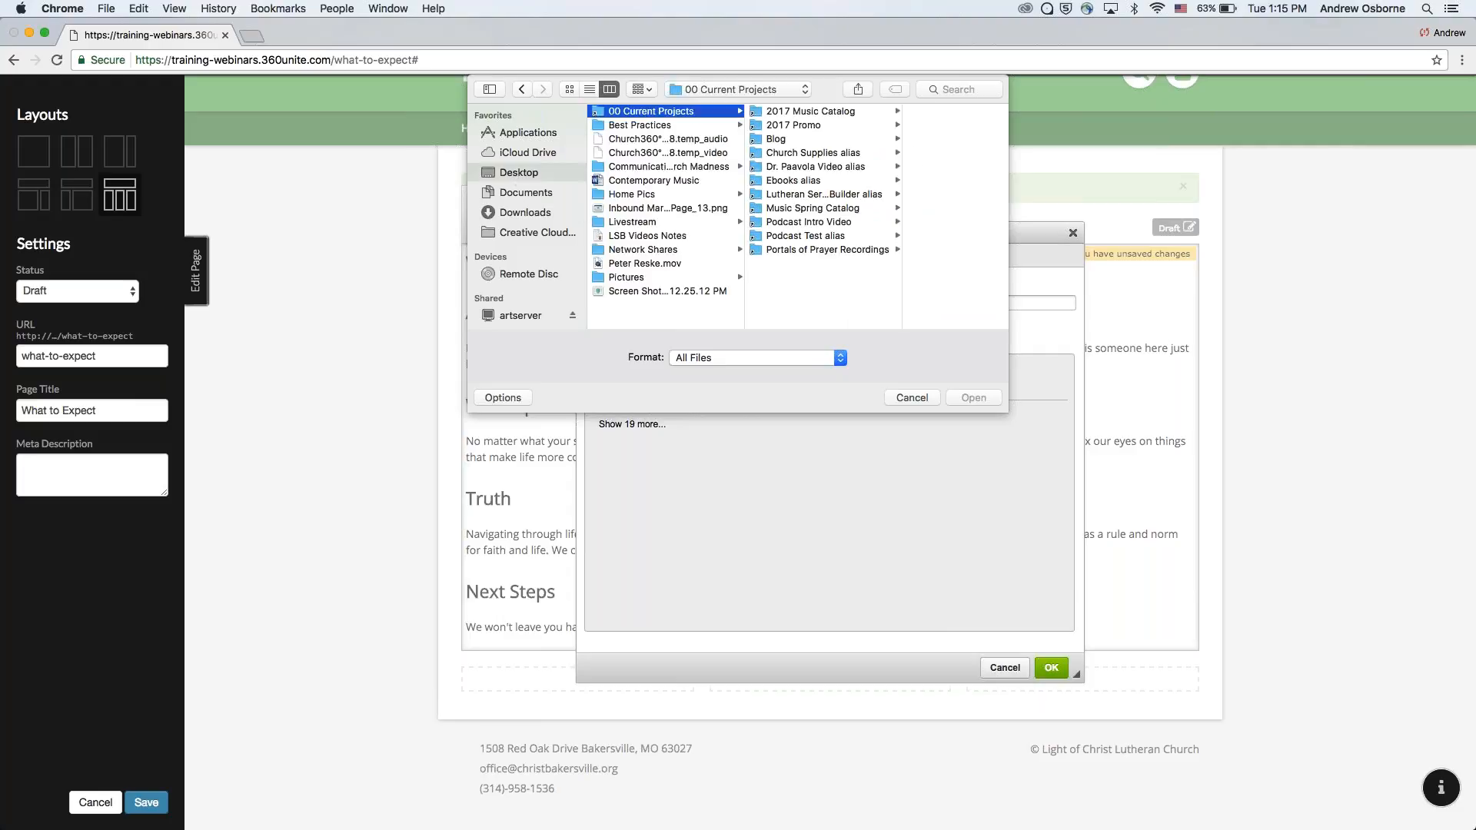
pyautogui.click(799, 157)
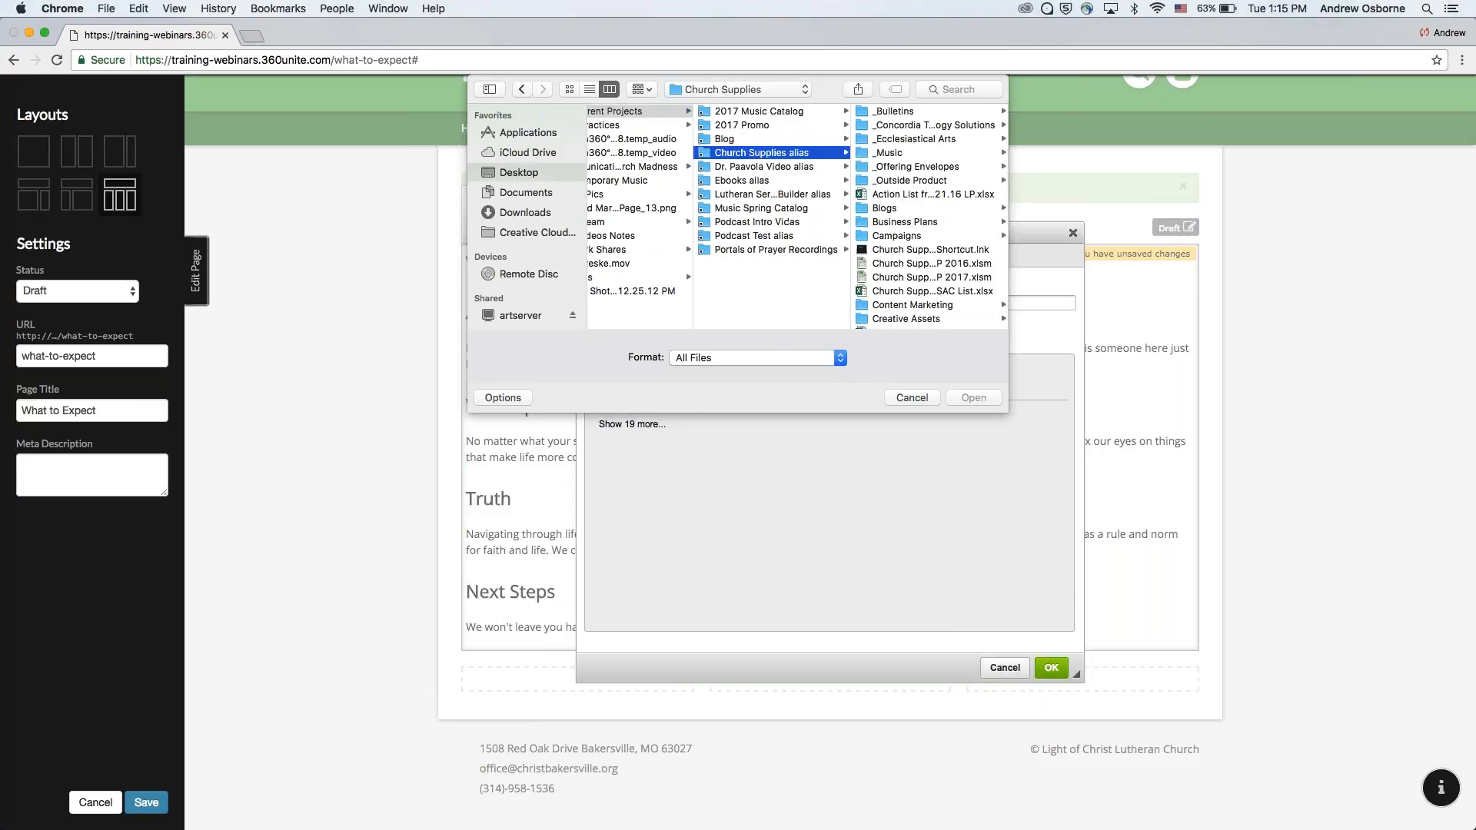
pyautogui.click(917, 125)
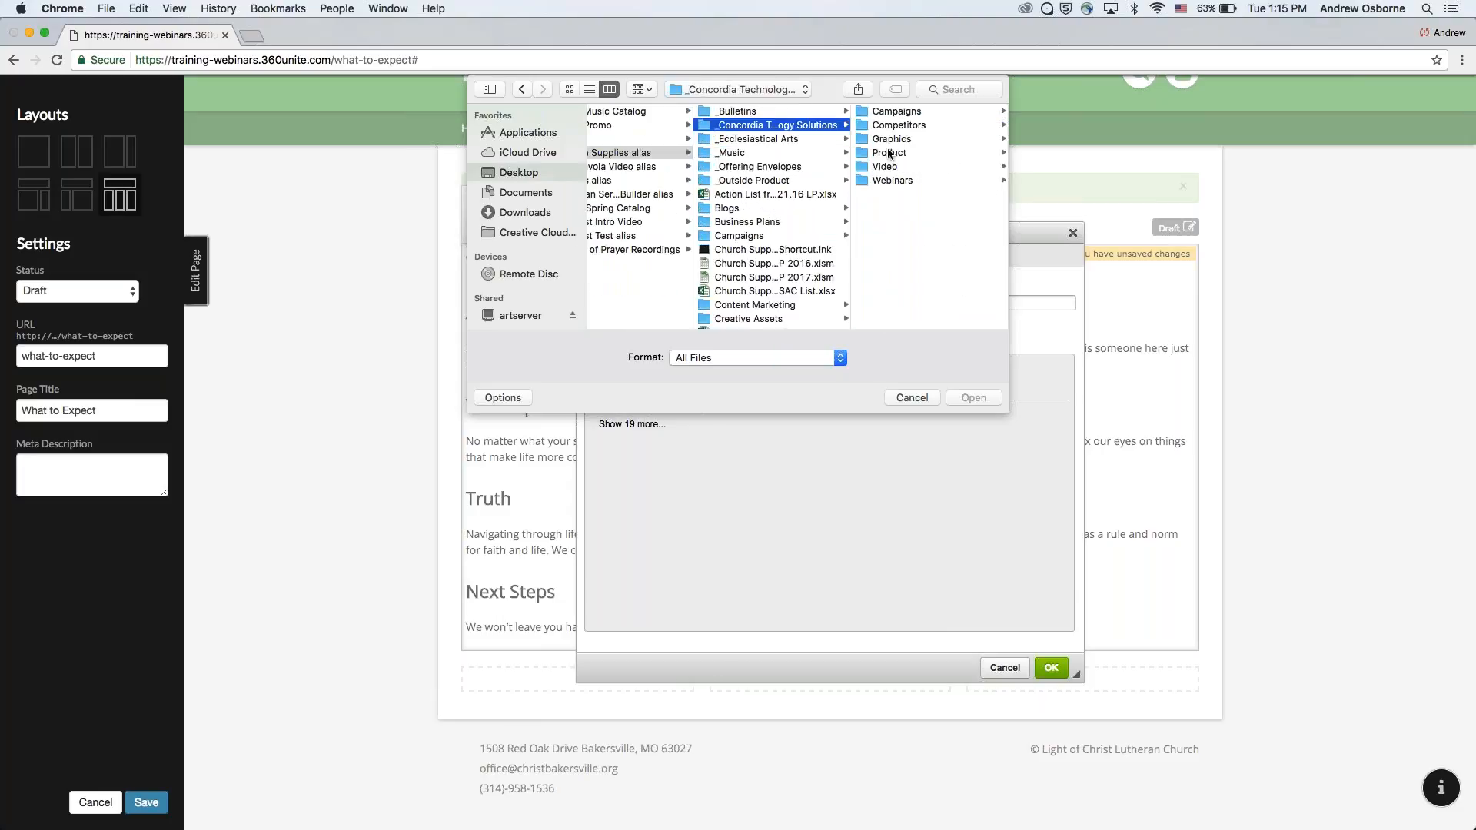
pyautogui.click(892, 179)
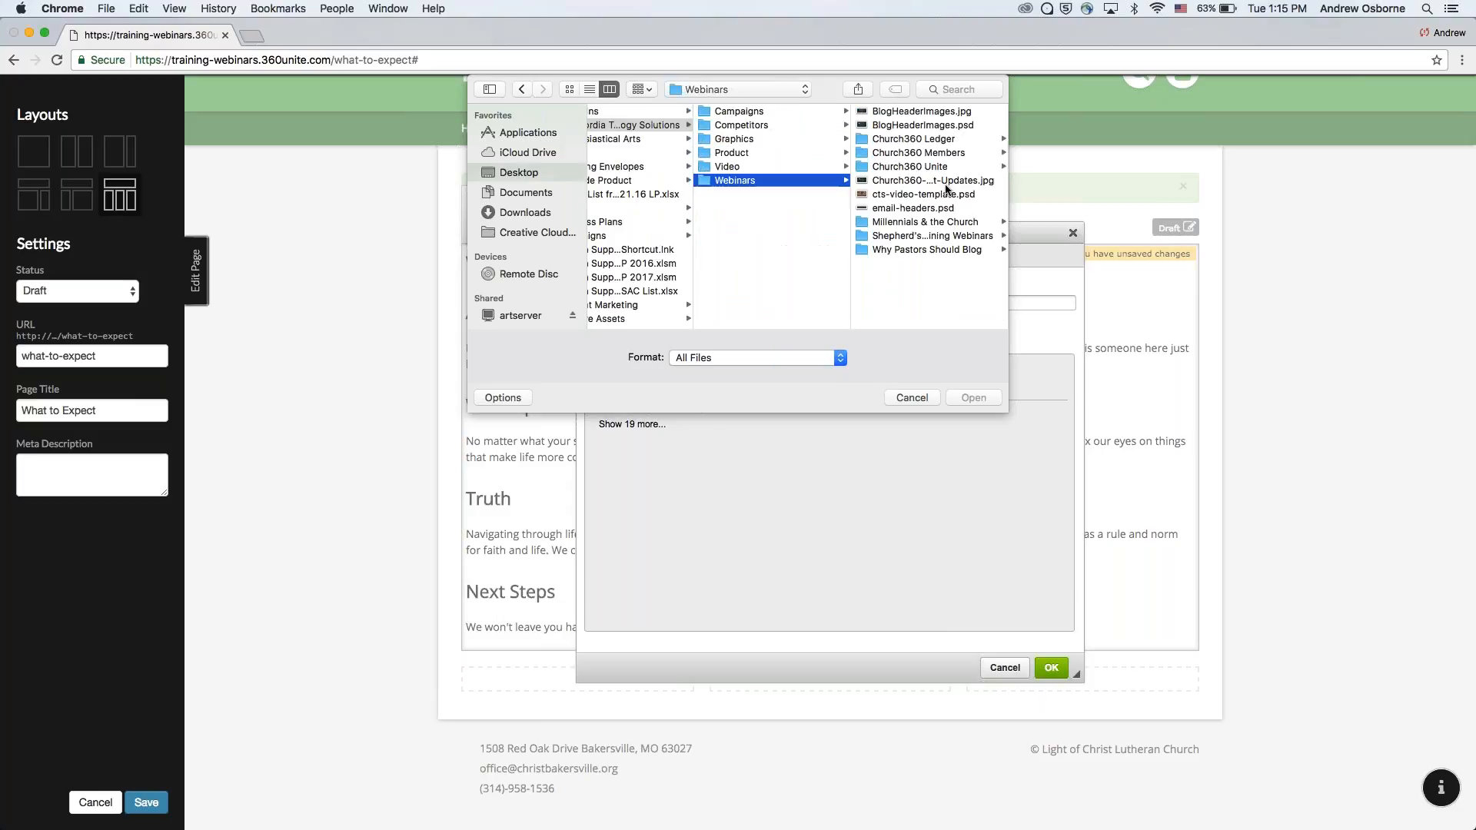
pyautogui.click(918, 166)
# - Upload Congregation.jpg from the Church360 Unite subfolders and insert it into the A Family paragraph
pyautogui.scroll(-5, 904, 292)
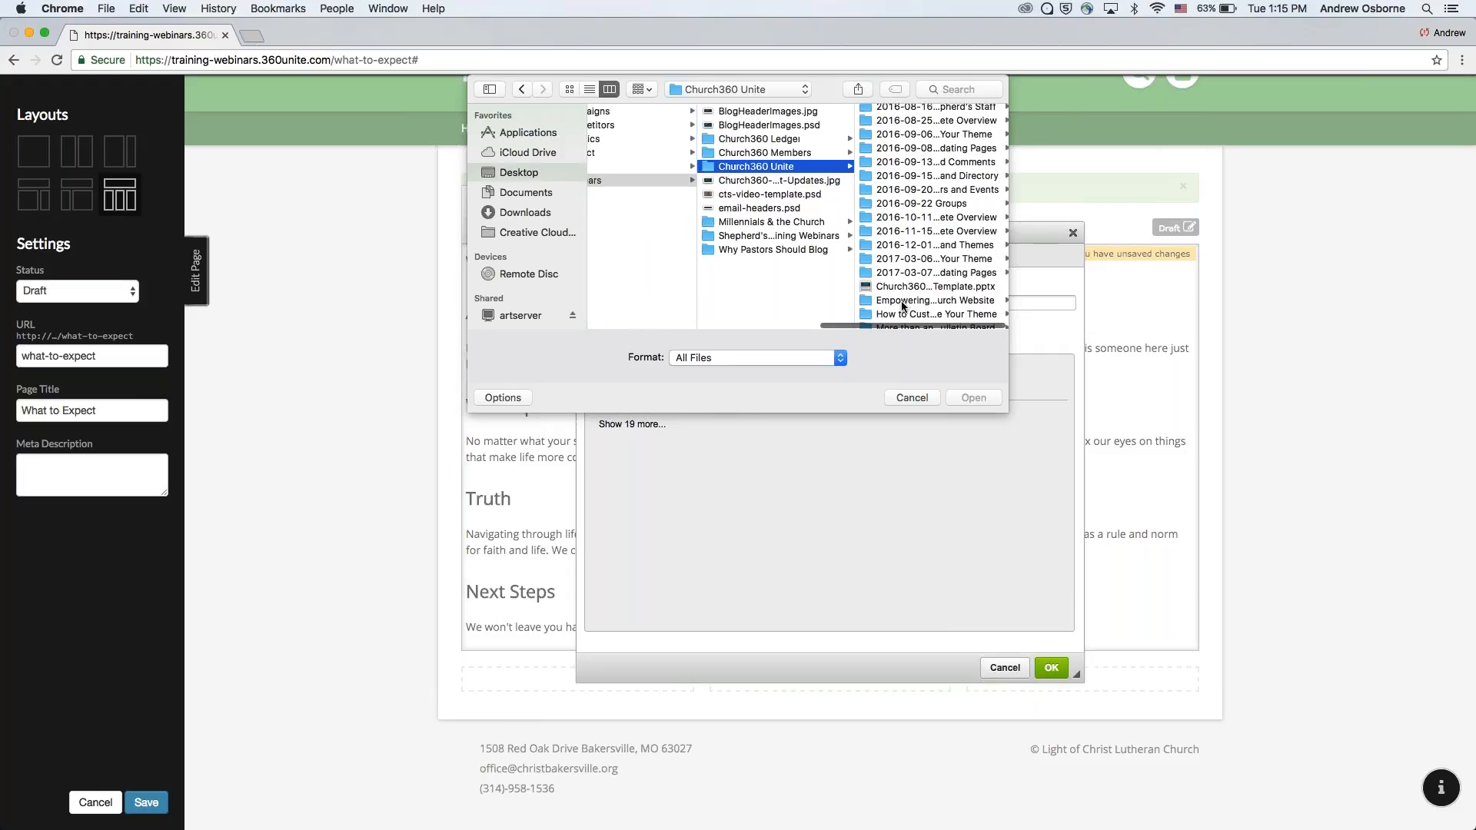
pyautogui.click(914, 229)
pyautogui.click(905, 153)
pyautogui.click(973, 397)
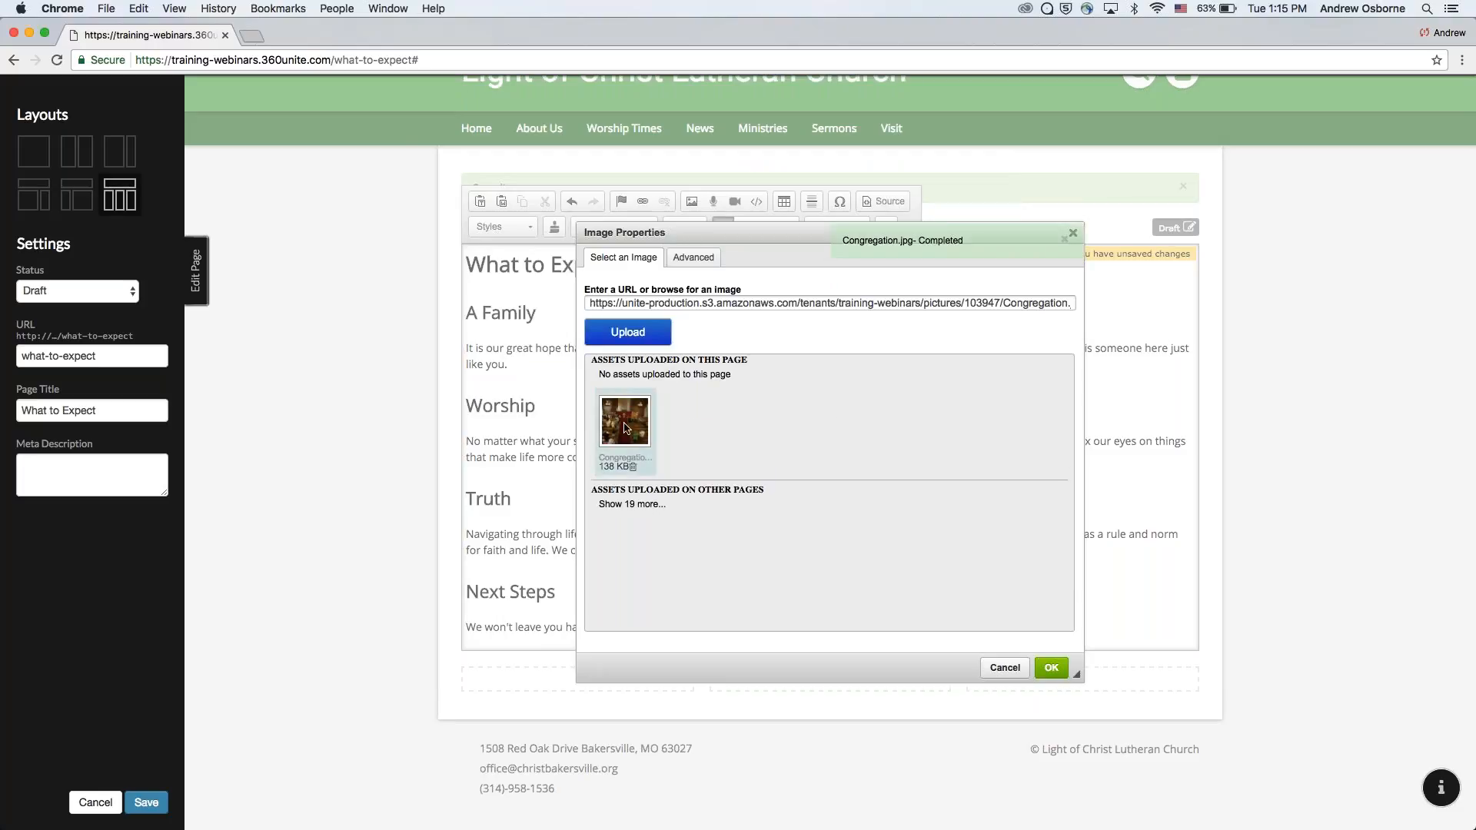
pyautogui.click(1050, 667)
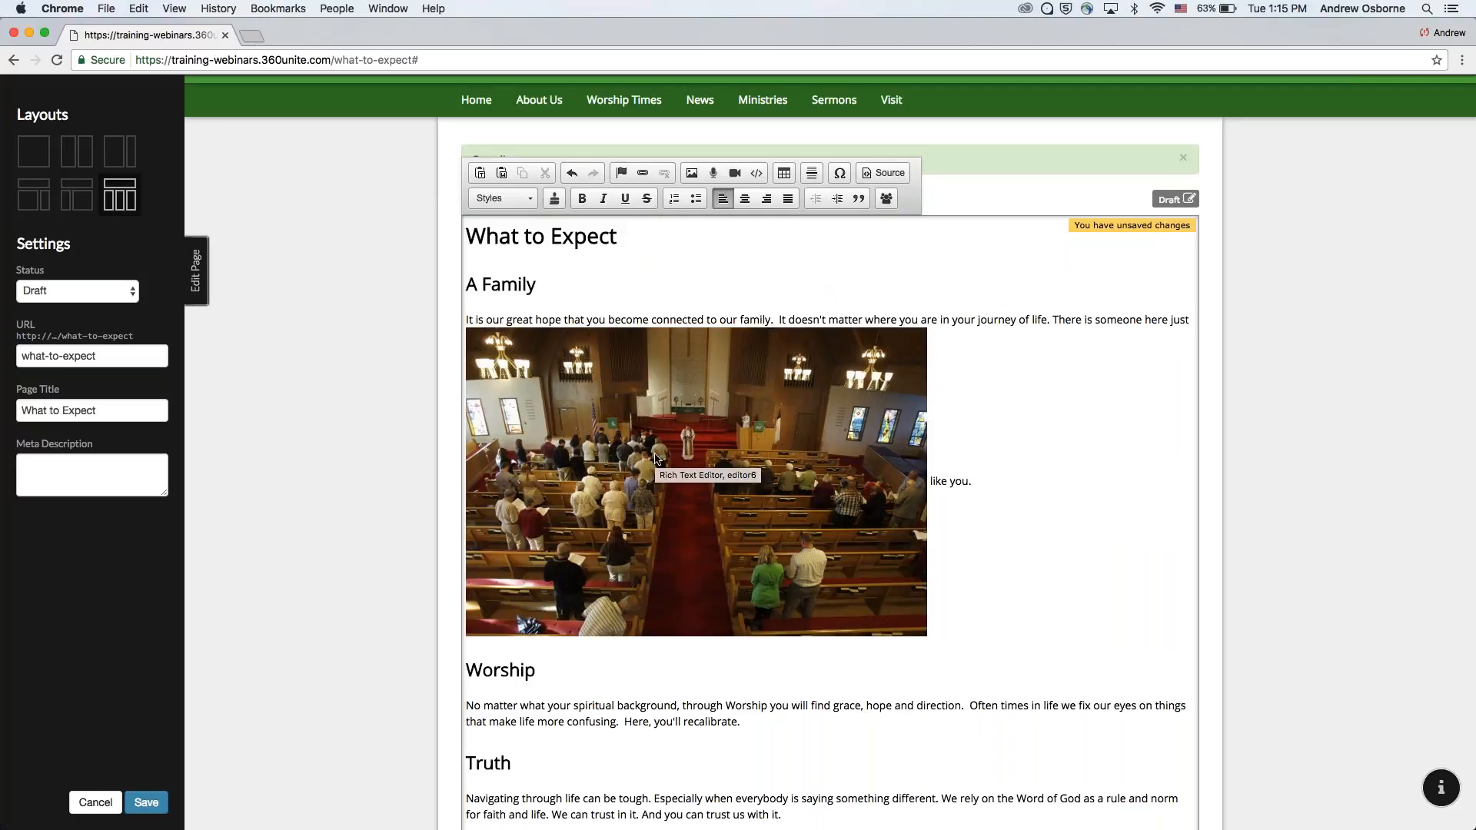
# - Move the congregation image behind the words "like you." and align it right so the text wraps around it
pyautogui.moveTo(655, 459); pyautogui.dragTo(960, 486)
pyautogui.moveTo(873, 506); pyautogui.dragTo(984, 504)
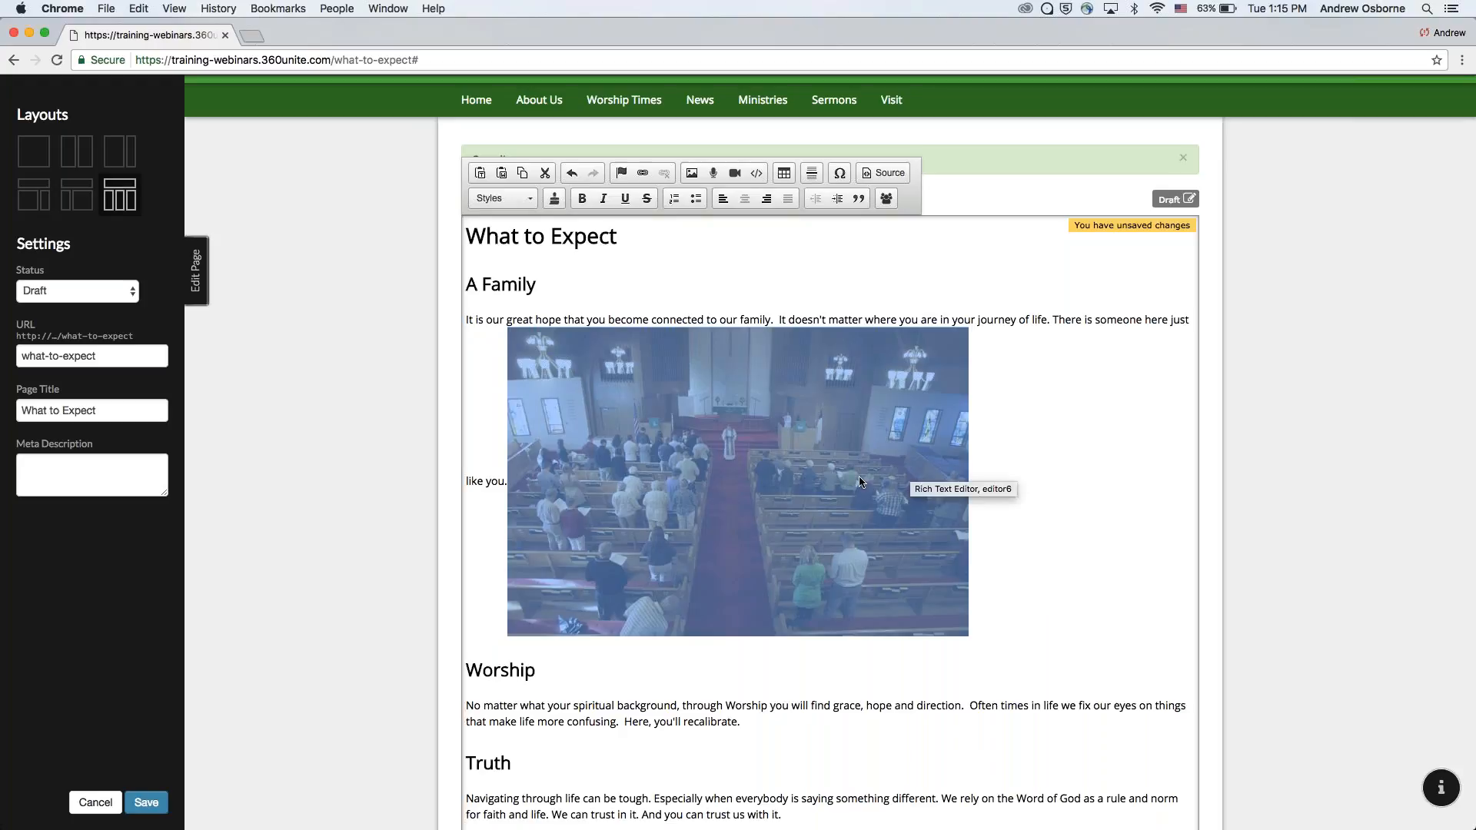
pyautogui.click(766, 200)
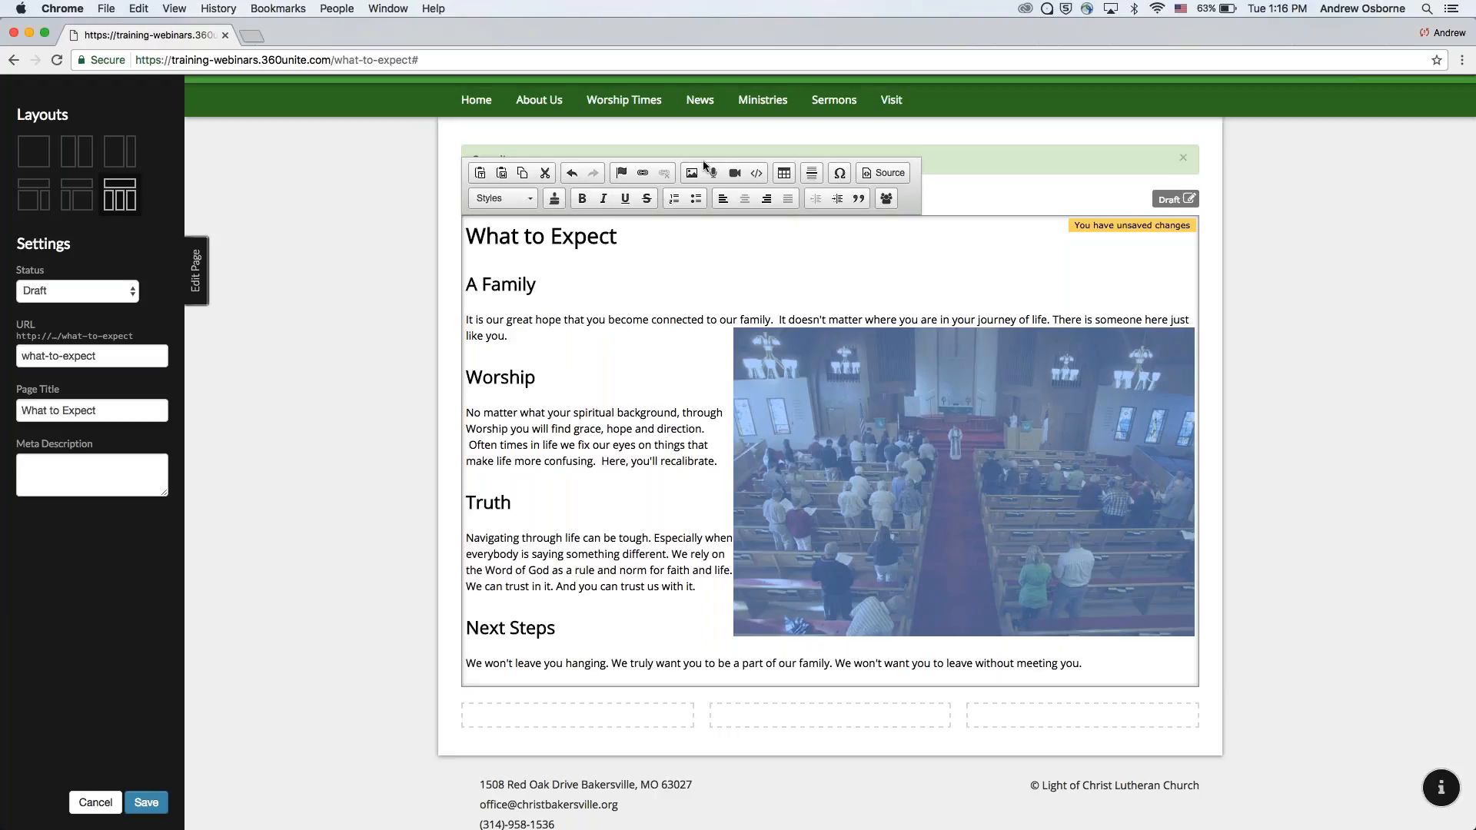
# - Set the congregation image's width to 200 px in its advanced properties
pyautogui.doubleClick(813, 380)
pyautogui.click(693, 256)
pyautogui.moveTo(617, 370); pyautogui.dragTo(570, 367)
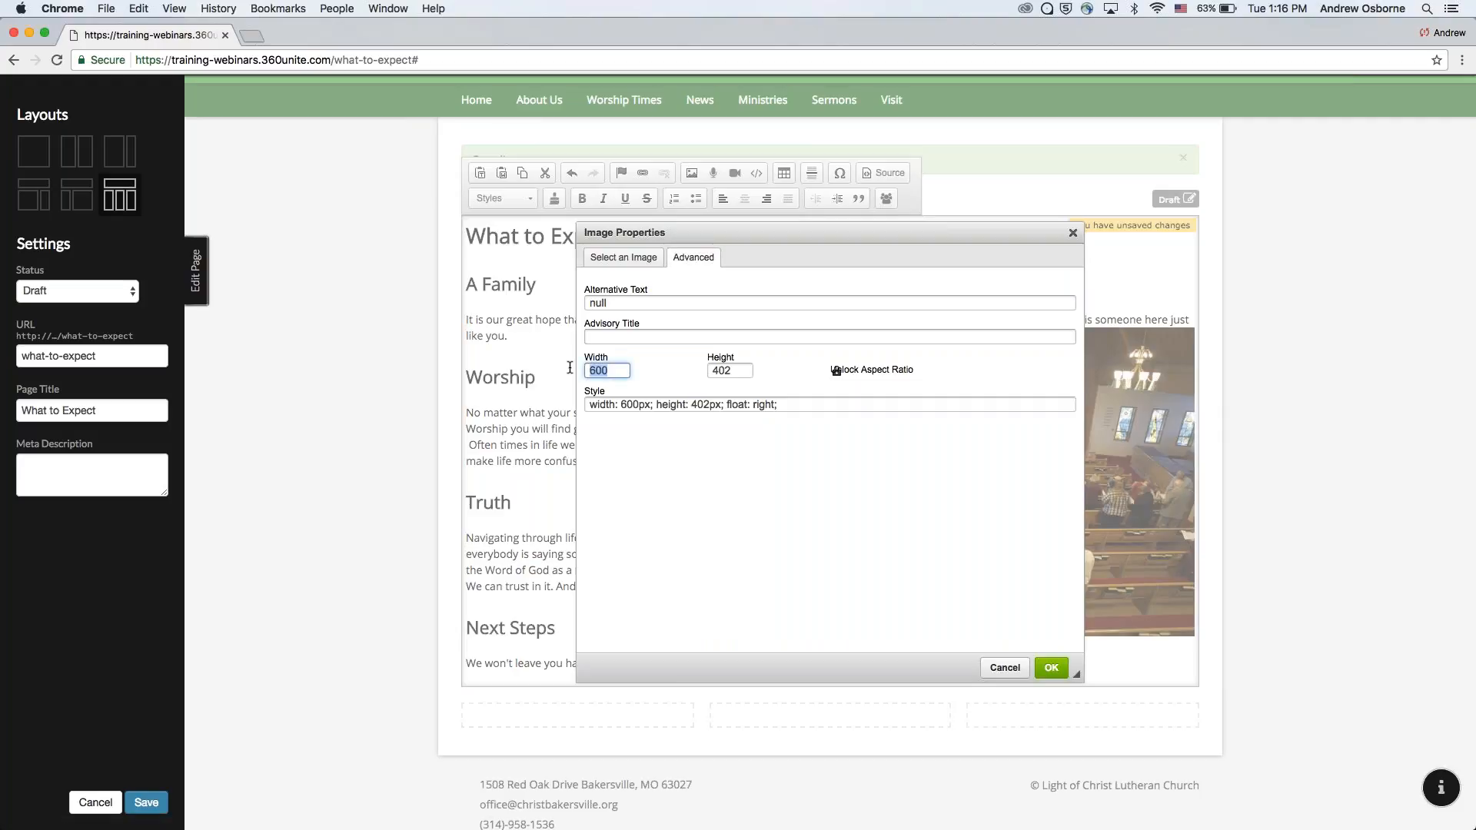
pyautogui.write('200')
pyautogui.click(1051, 667)
# - Set the congregation image's width to 350 px and unlock its aspect ratio
pyautogui.doubleClick(1061, 452)
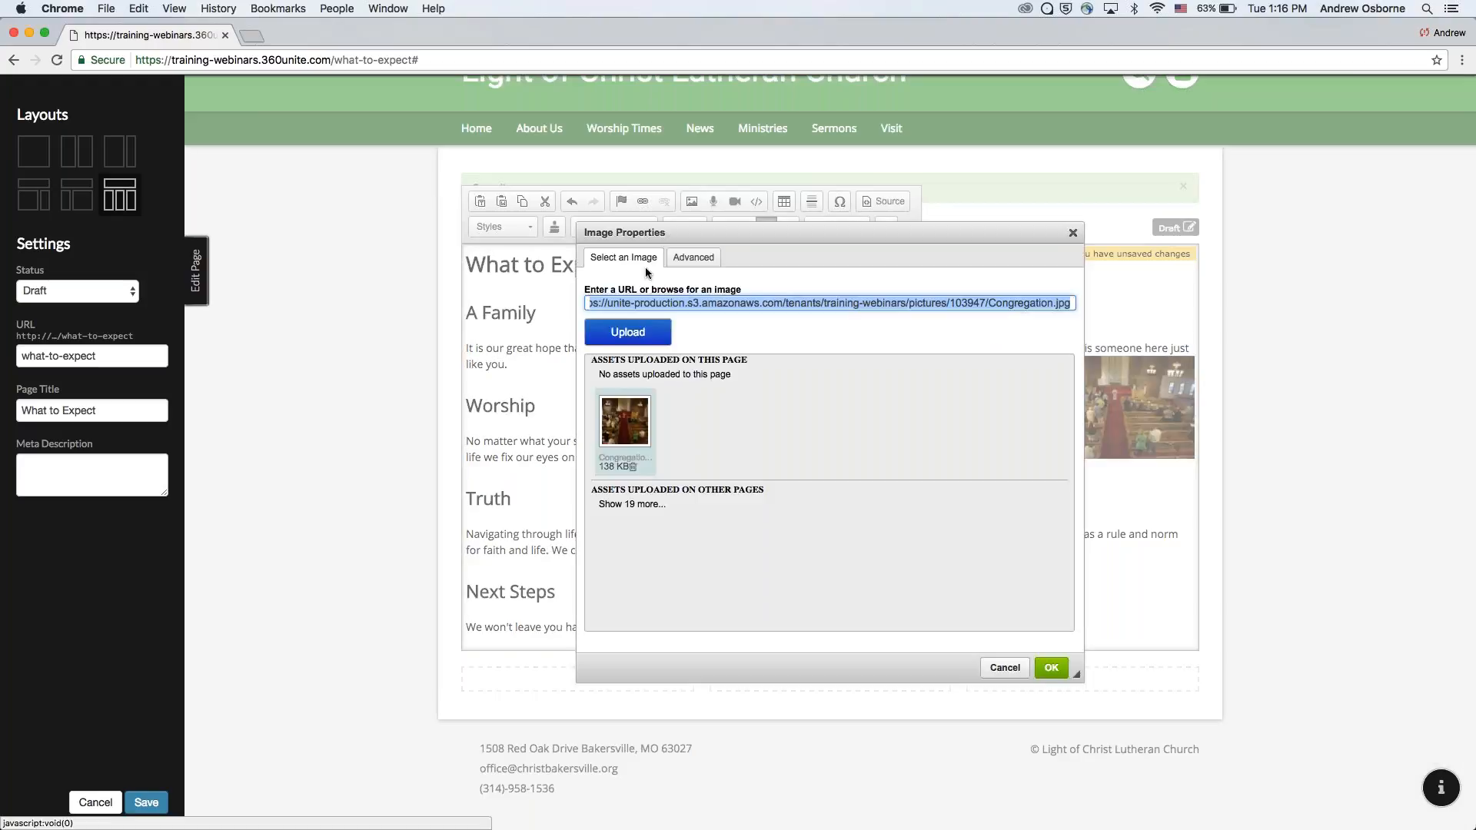
pyautogui.click(704, 258)
pyautogui.moveTo(610, 371); pyautogui.dragTo(574, 367)
pyautogui.write('350')
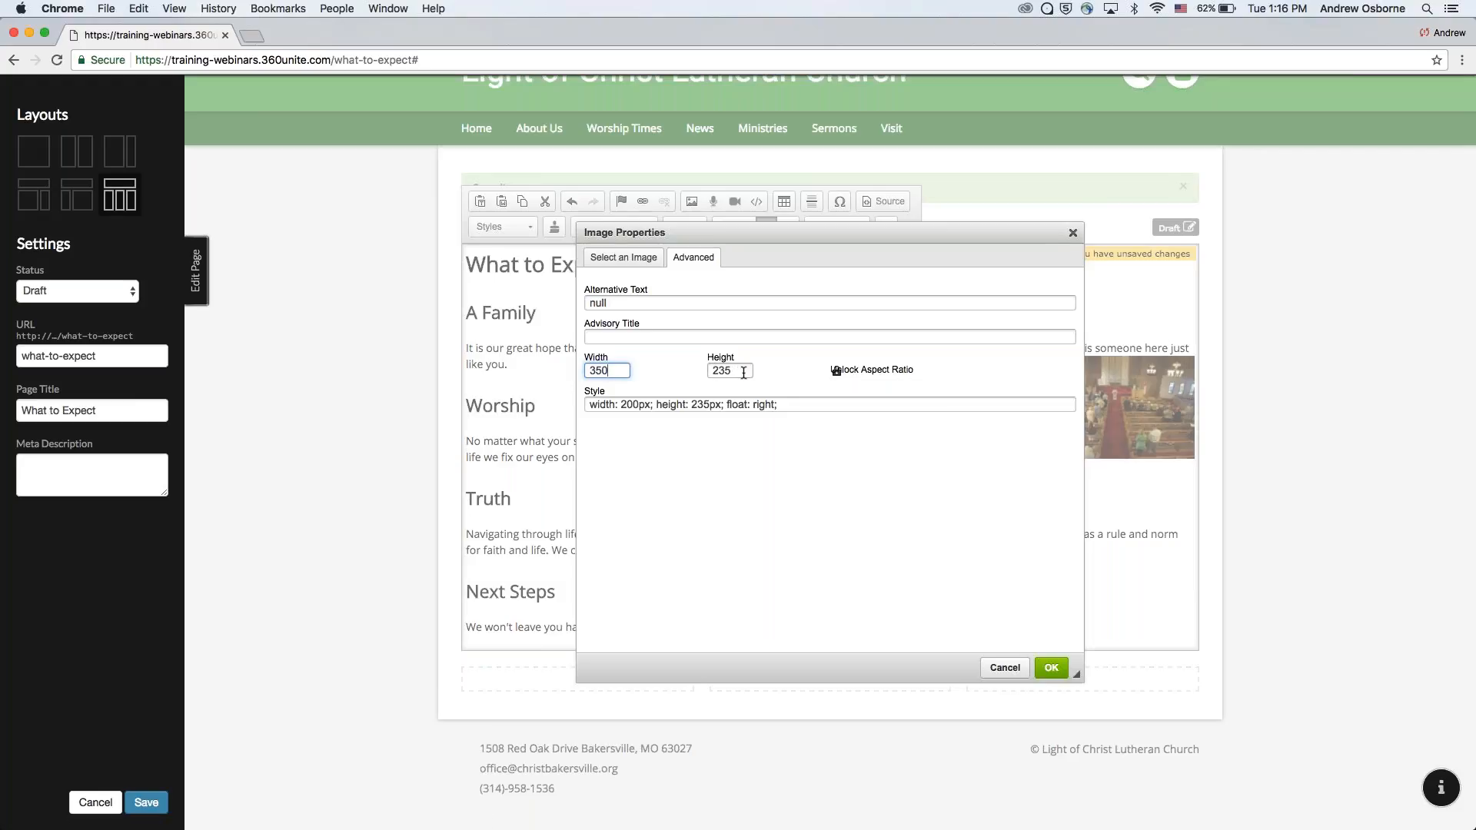
pyautogui.click(836, 371)
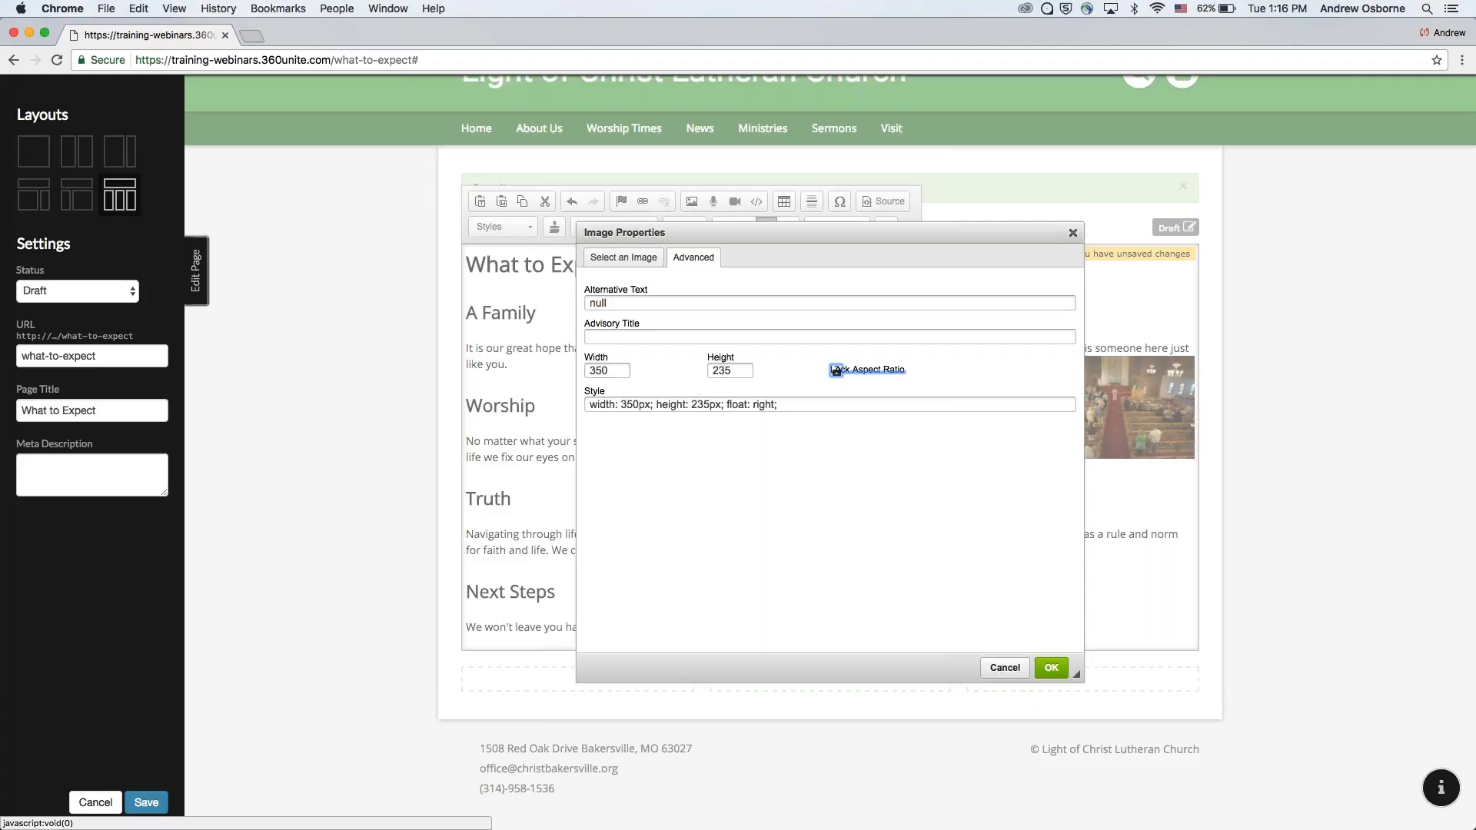
pyautogui.click(1051, 668)
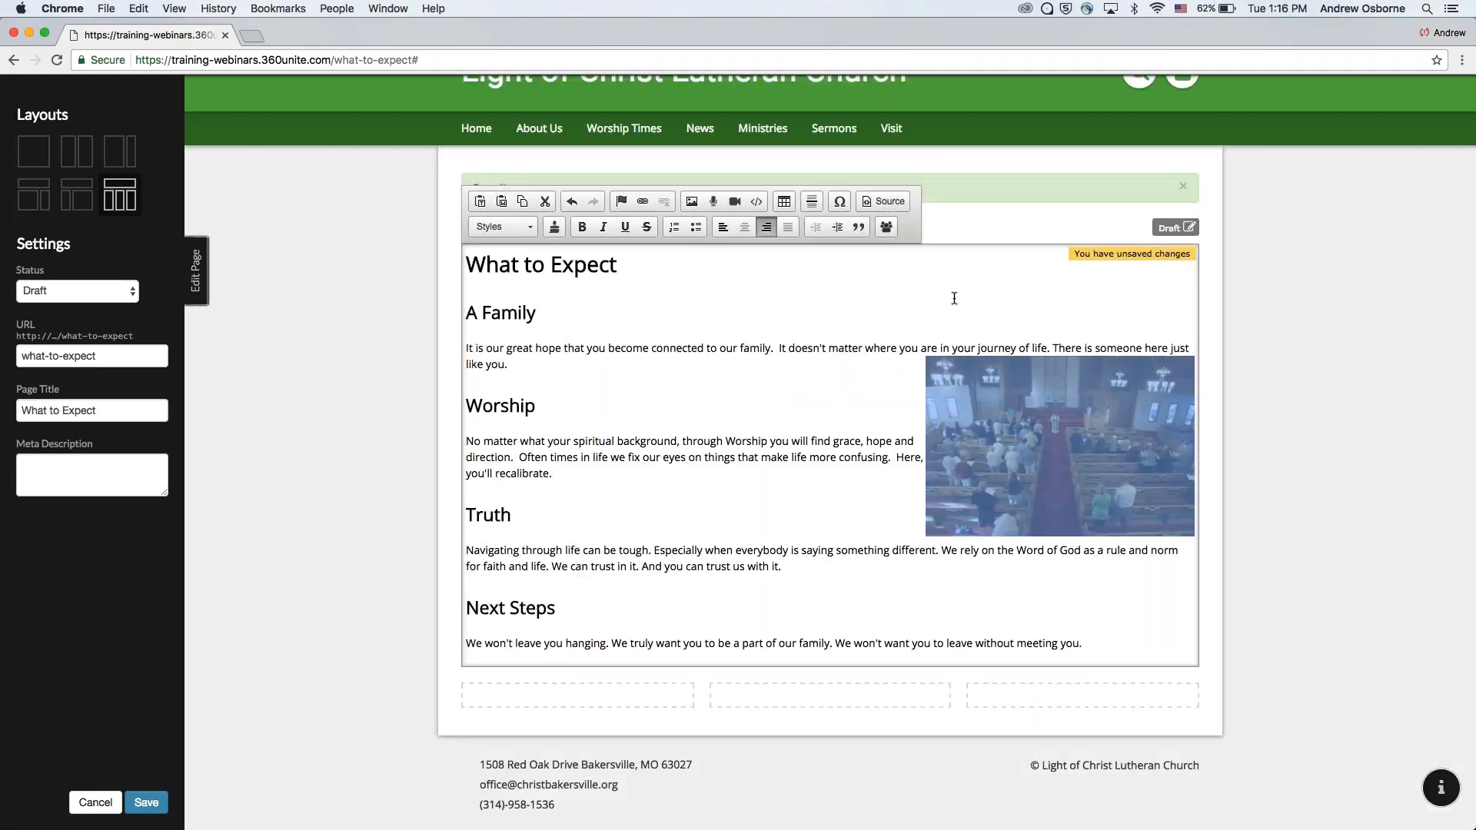
# - Move the congregation image up beside the A Family paragraph and save the page
pyautogui.moveTo(964, 443); pyautogui.dragTo(950, 331)
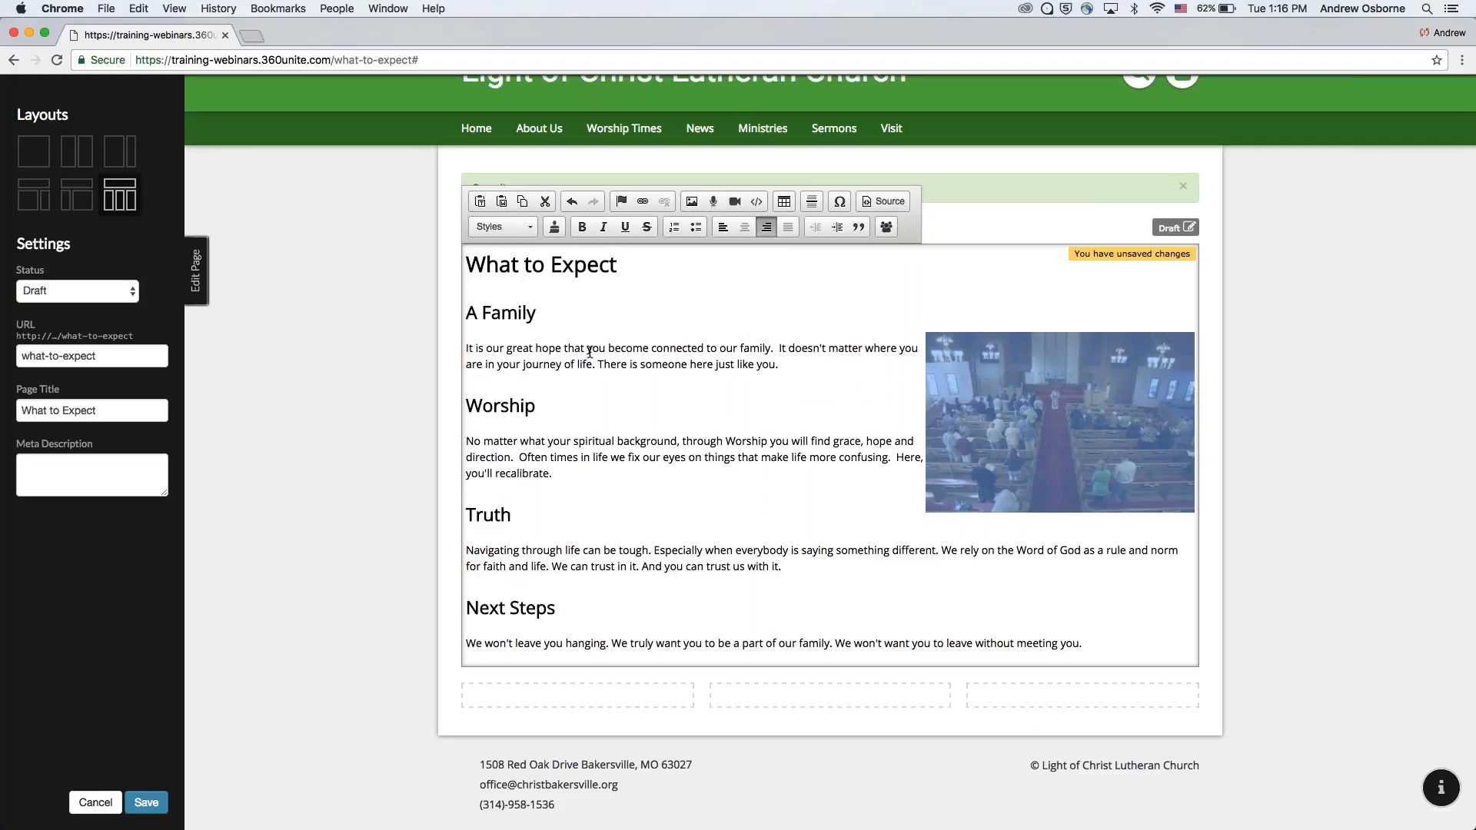
pyautogui.click(771, 457)
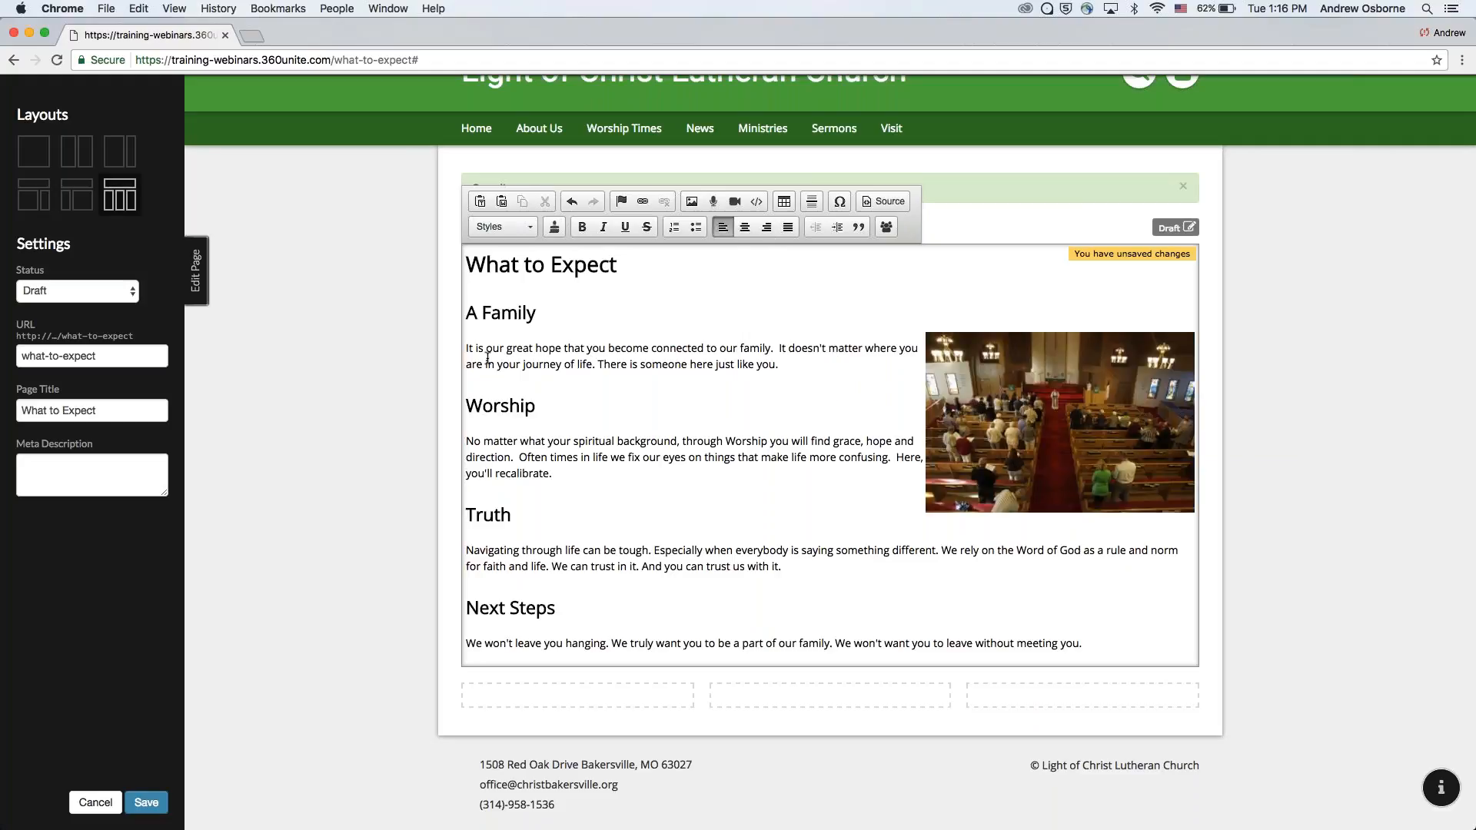
pyautogui.scroll(-1, 702, 545)
pyautogui.scroll(2, 702, 545)
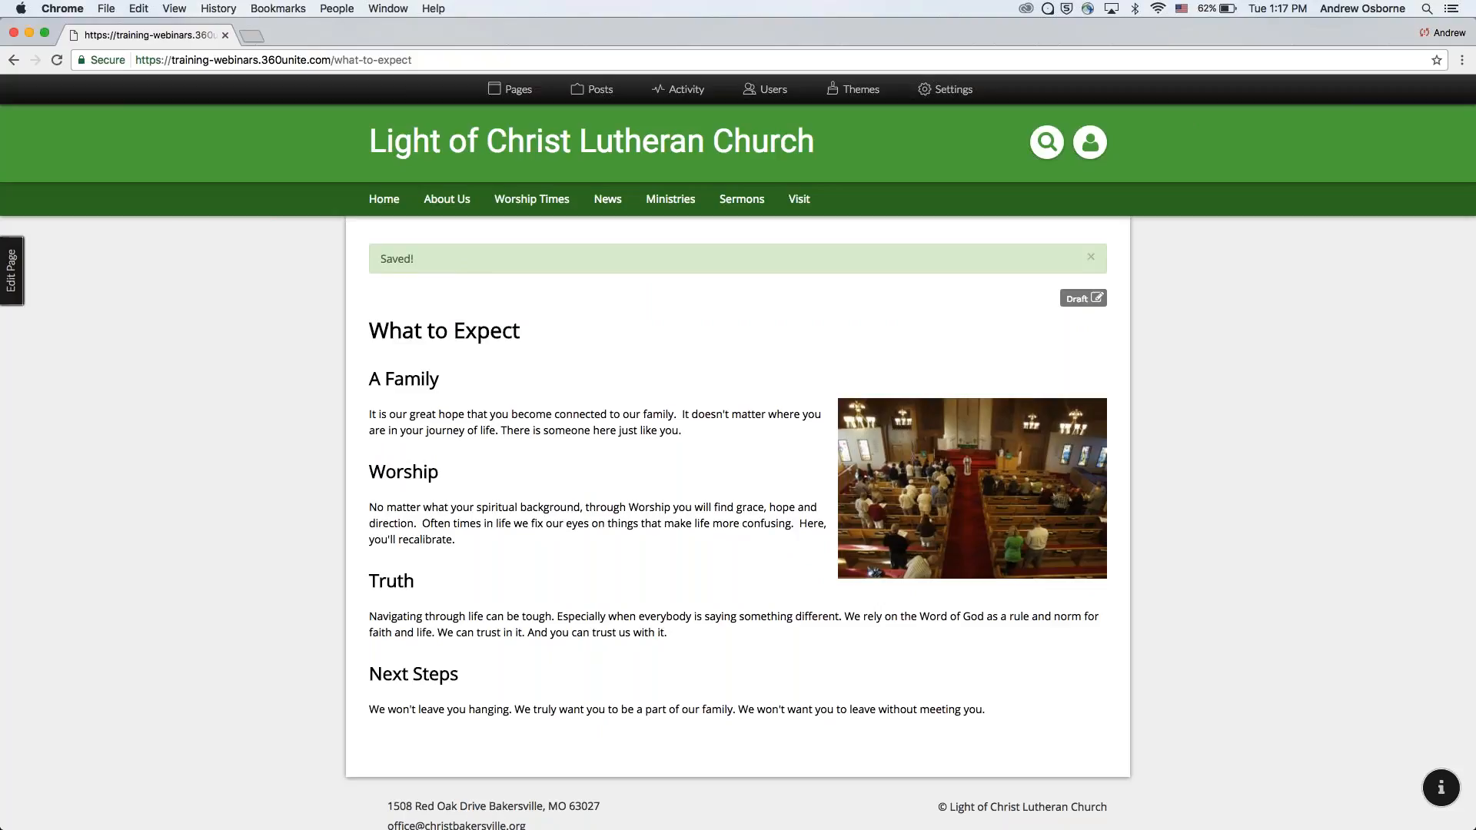
# - Reopen the page for editing and start a link on the congregation image that leads to a page or feed in the site
pyautogui.click(12, 270)
pyautogui.click(1110, 457)
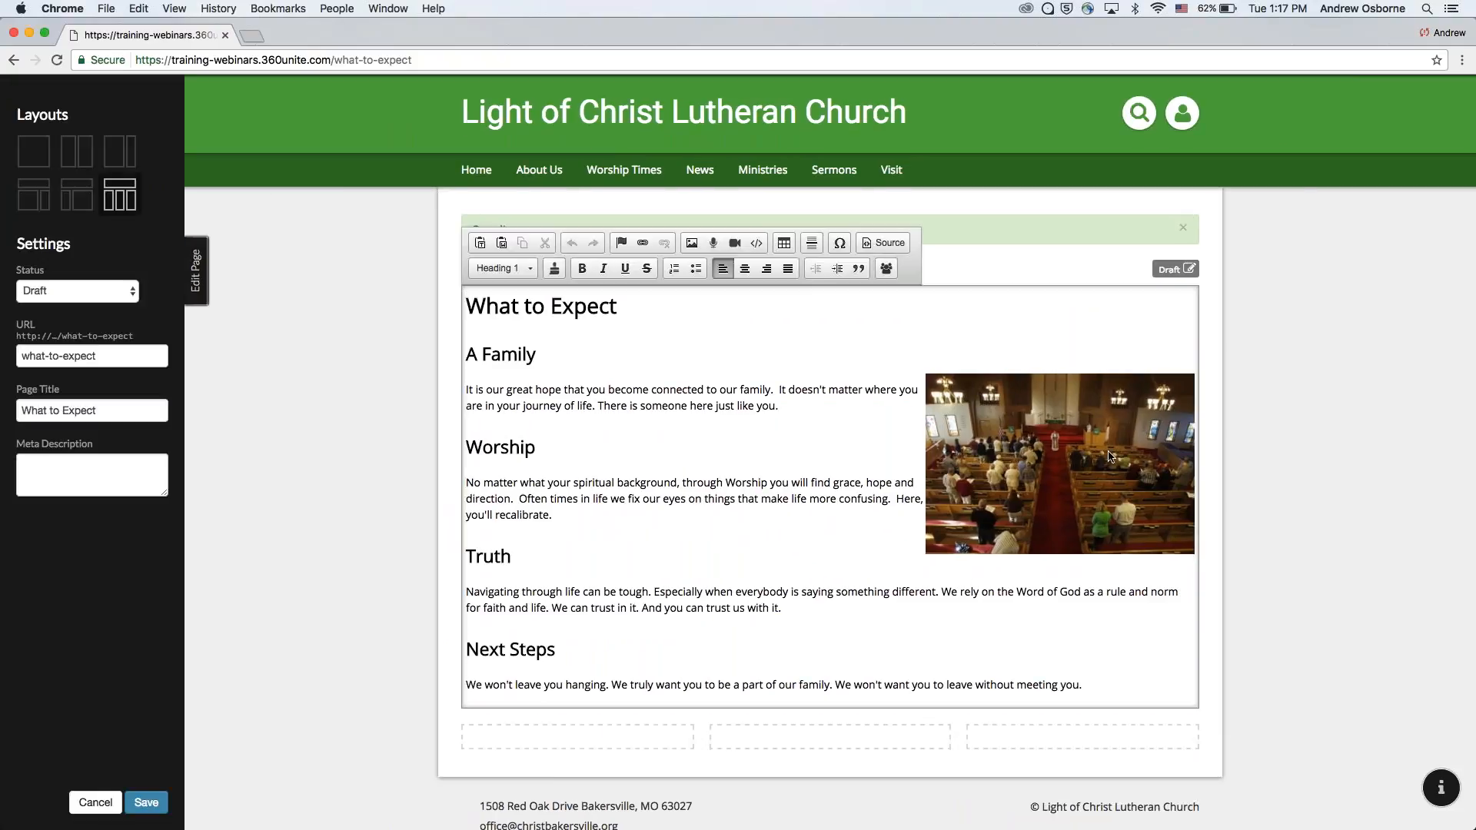
pyautogui.click(1059, 463)
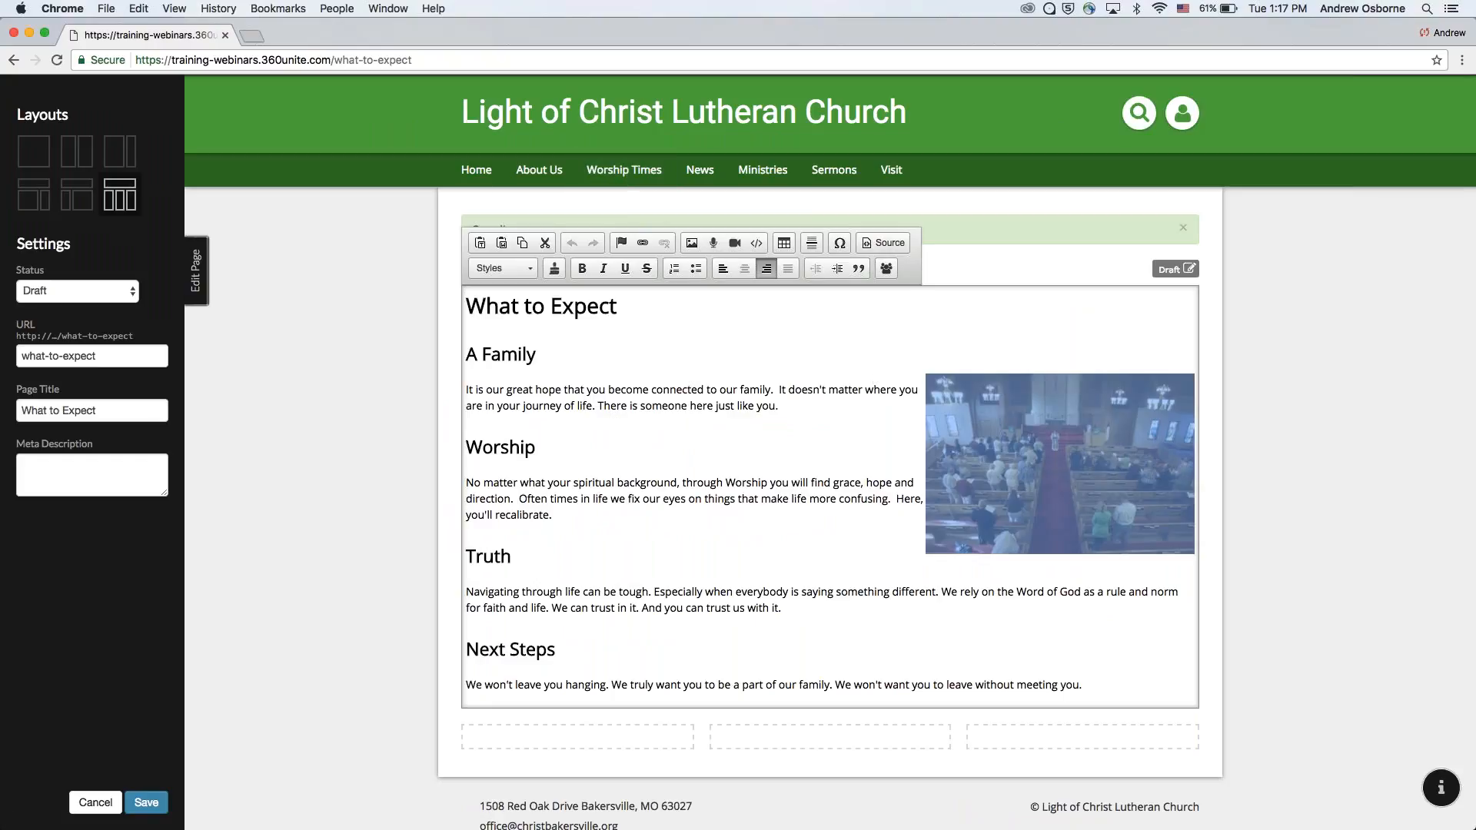
pyautogui.click(643, 243)
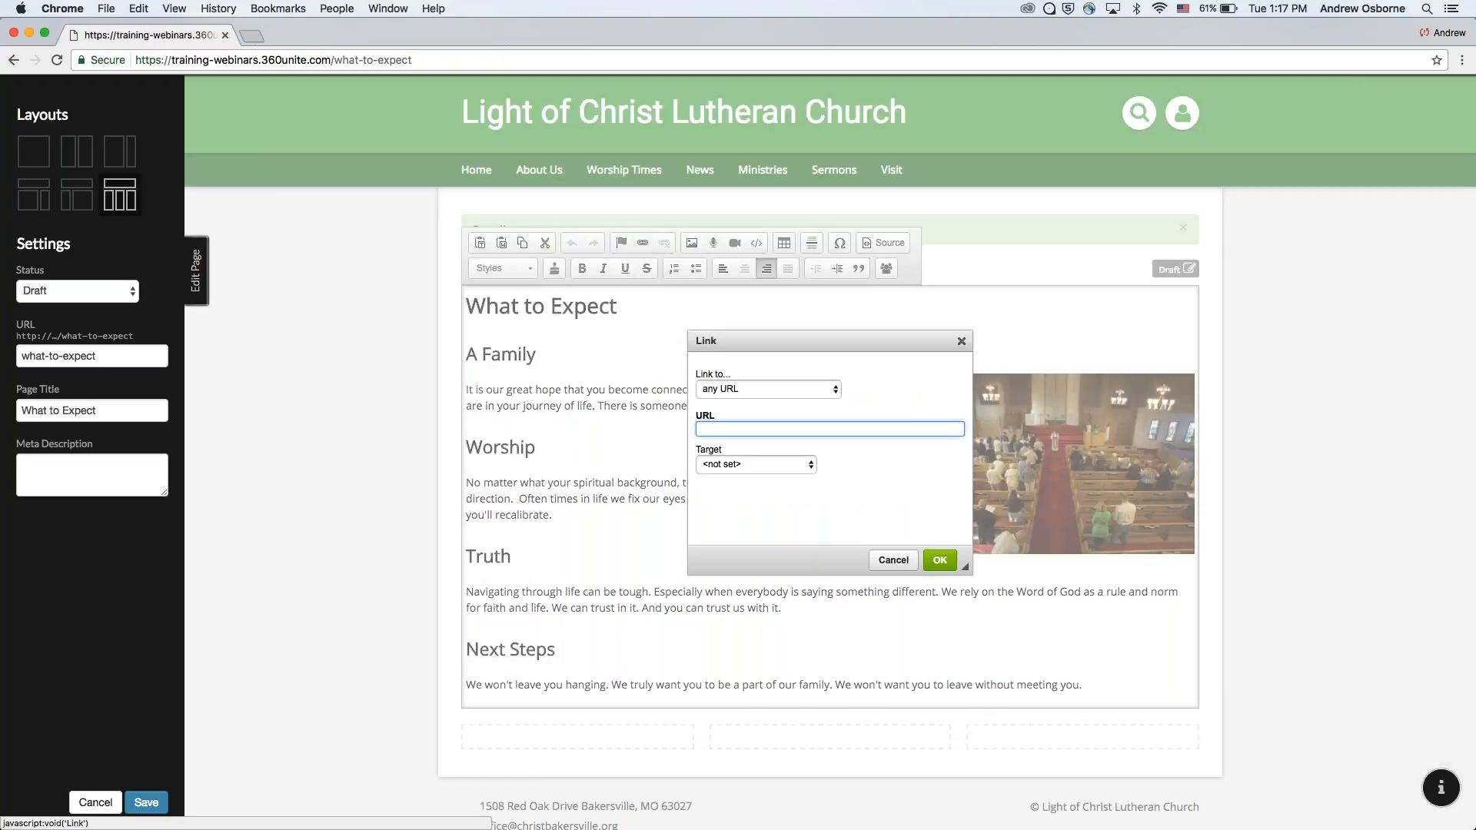
pyautogui.click(768, 389)
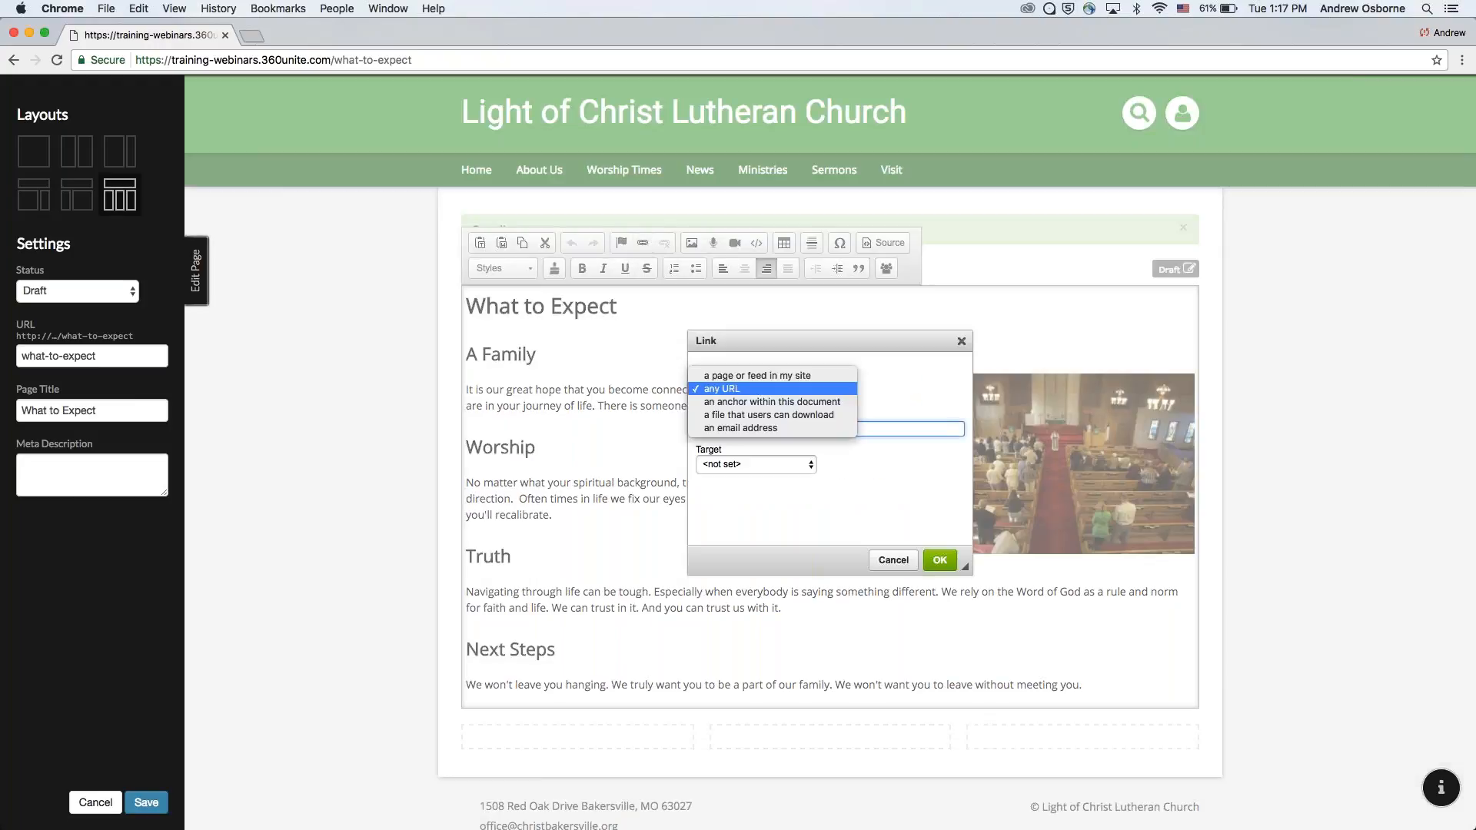
pyautogui.click(907, 388)
pyautogui.click(833, 388)
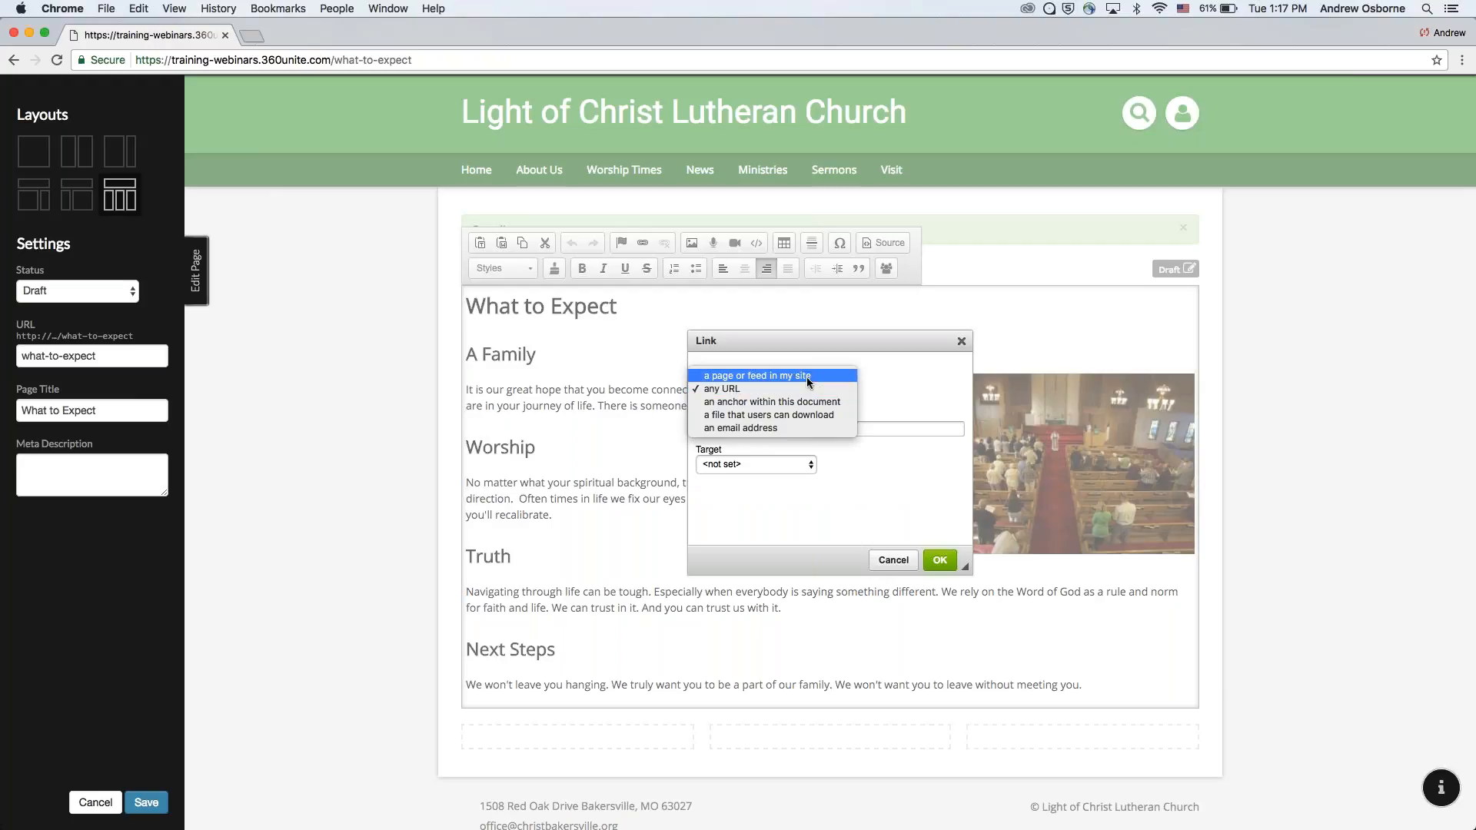
pyautogui.click(744, 375)
# - Choose Worship Times as the image's link target, apply the link, and save the page
pyautogui.click(809, 435)
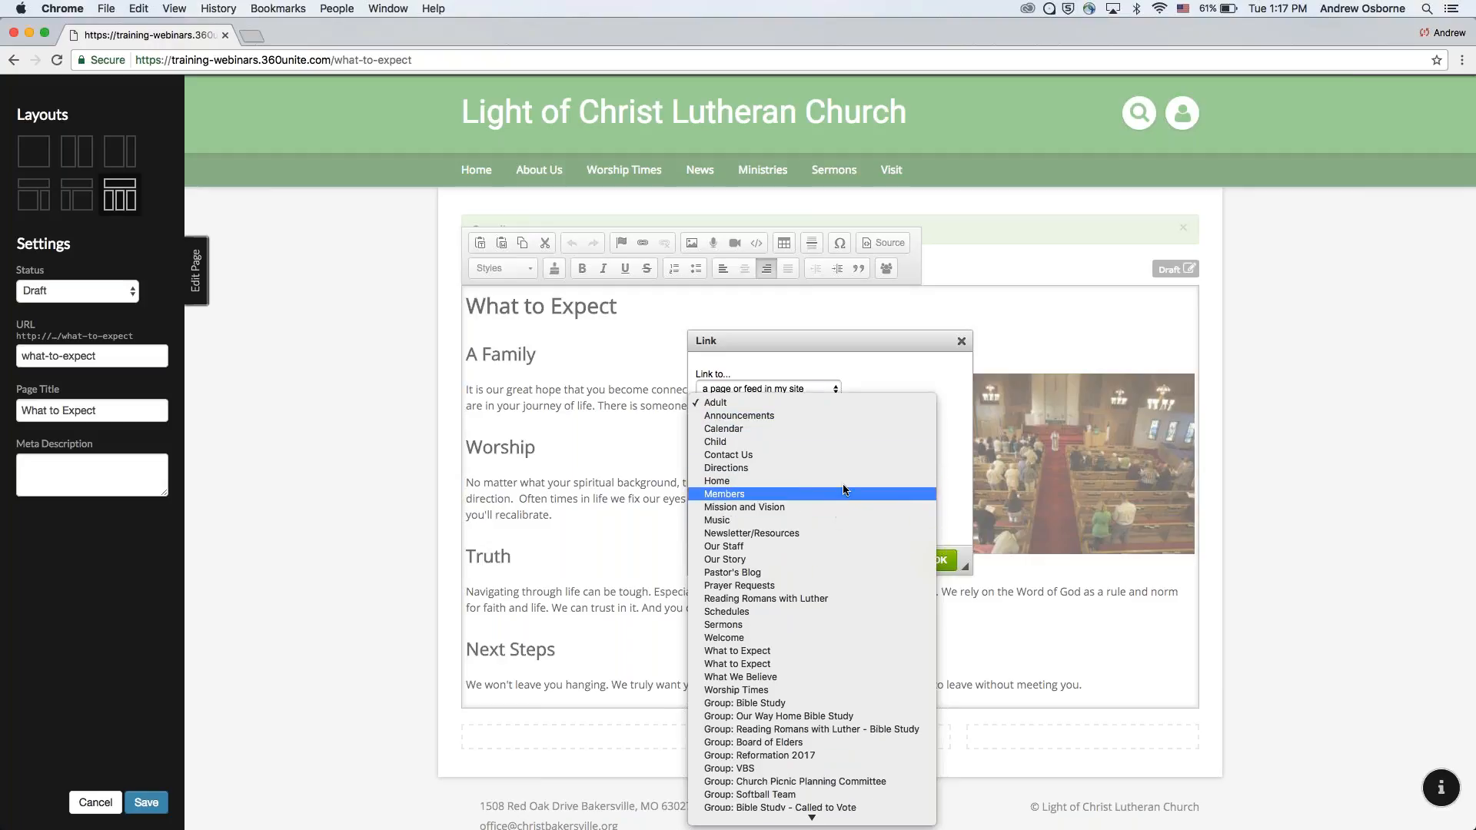
pyautogui.scroll(-1, 833, 570)
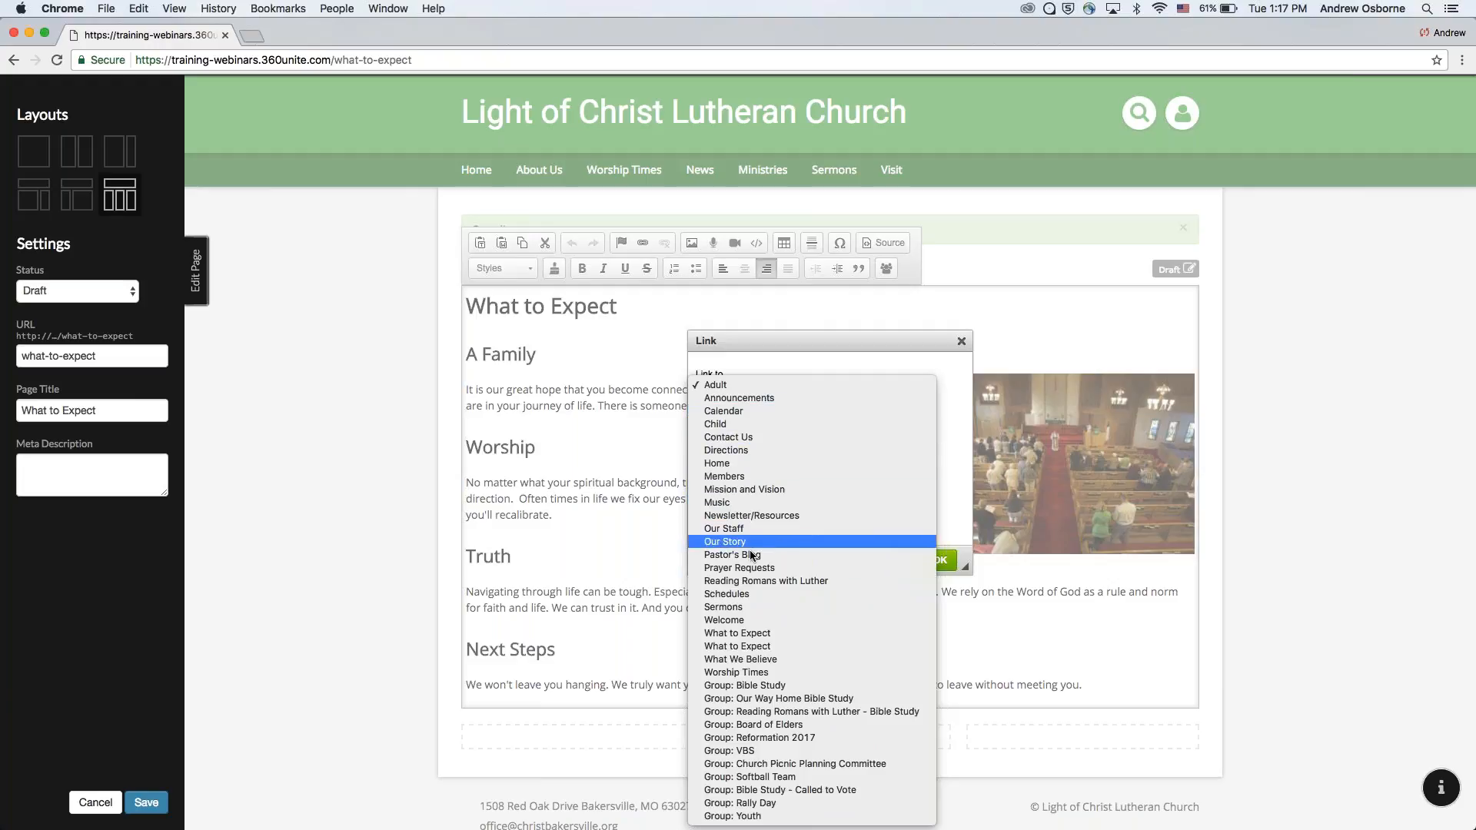
pyautogui.click(784, 675)
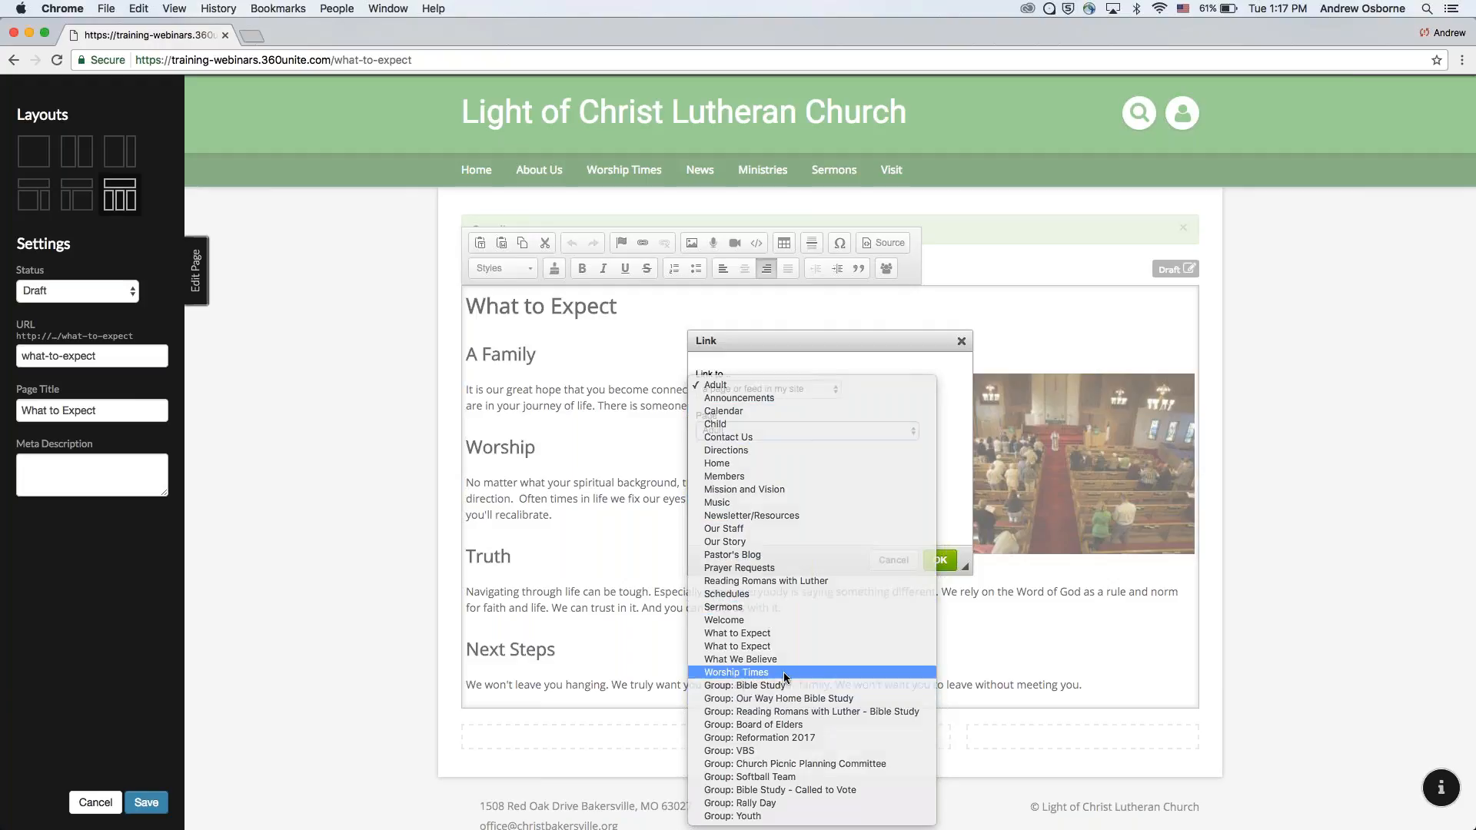
pyautogui.click(940, 560)
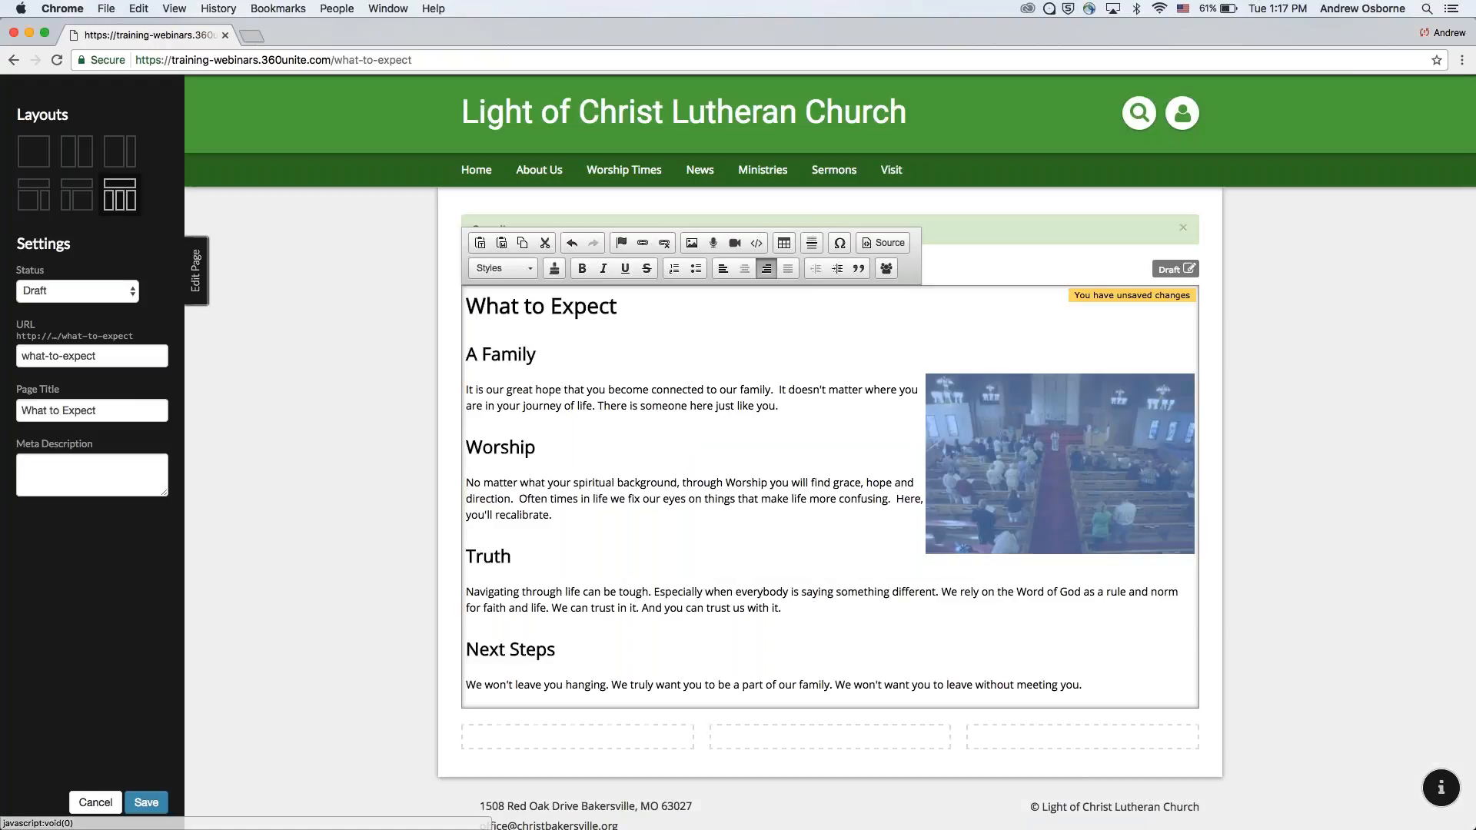
pyautogui.click(146, 802)
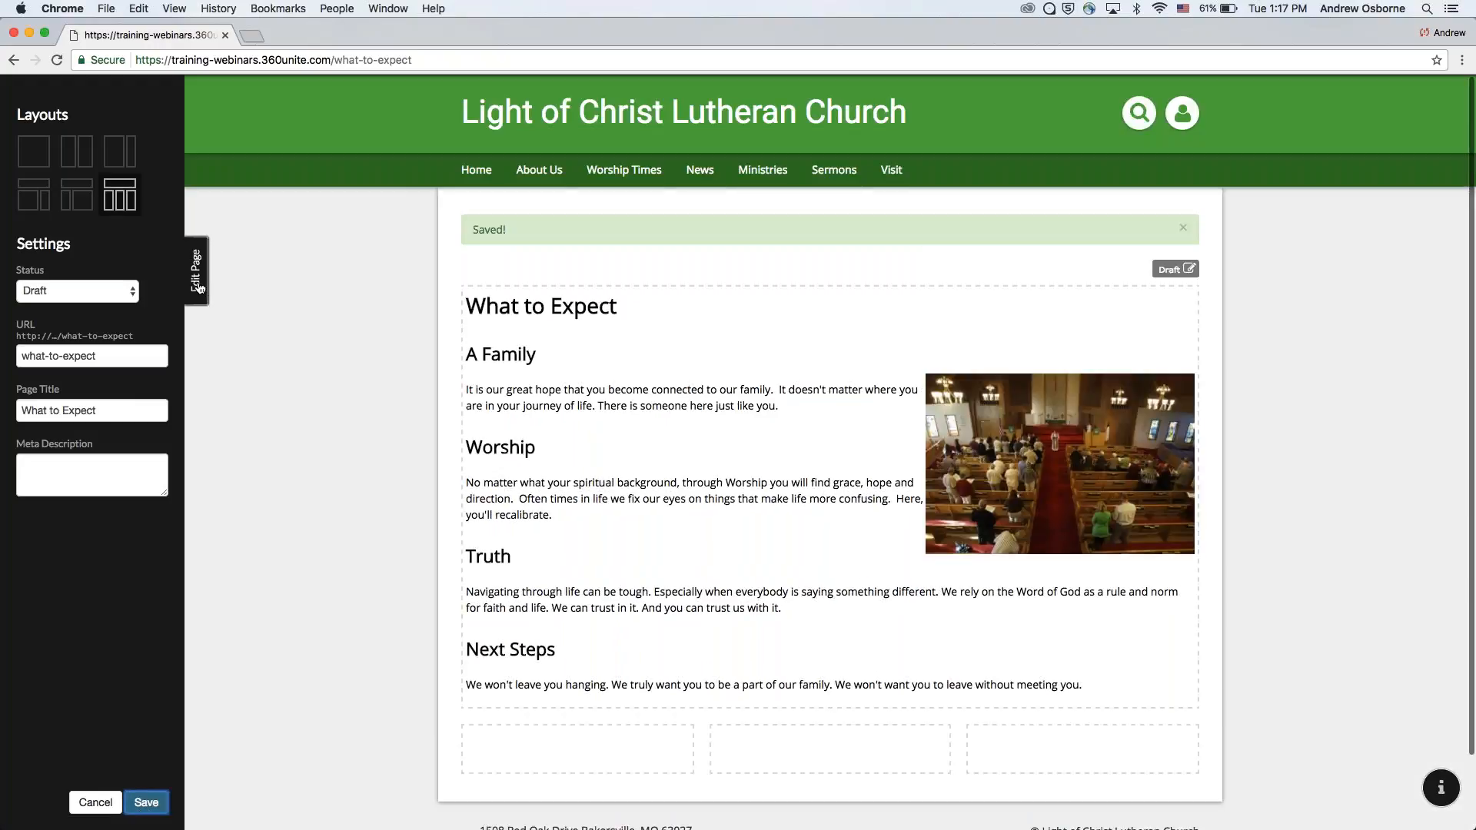
# - Leave page editing, test the congregation image's link, and return to the What to Expect page under About Us
pyautogui.click(198, 287)
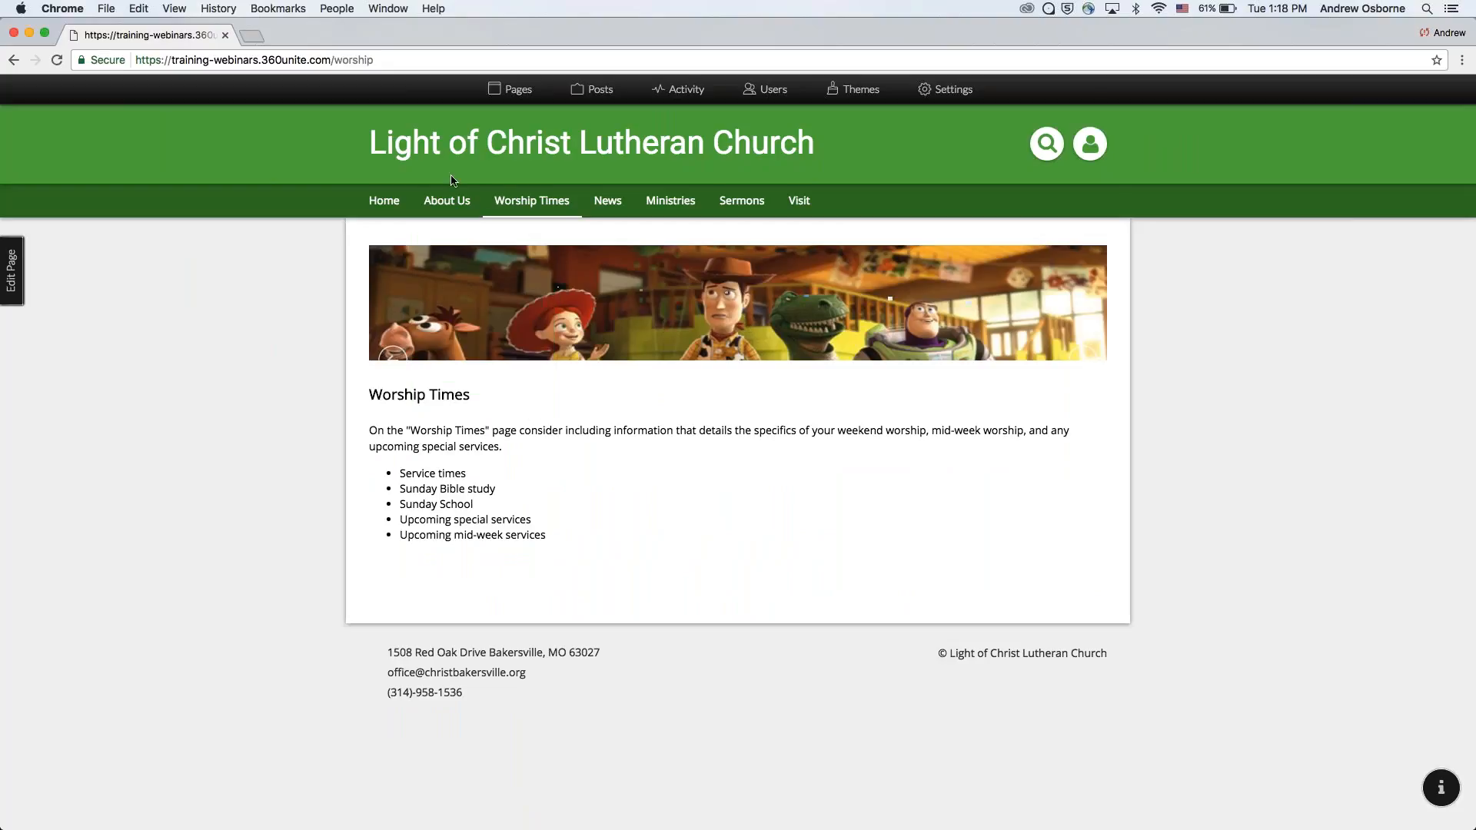
pyautogui.moveTo(450, 203)
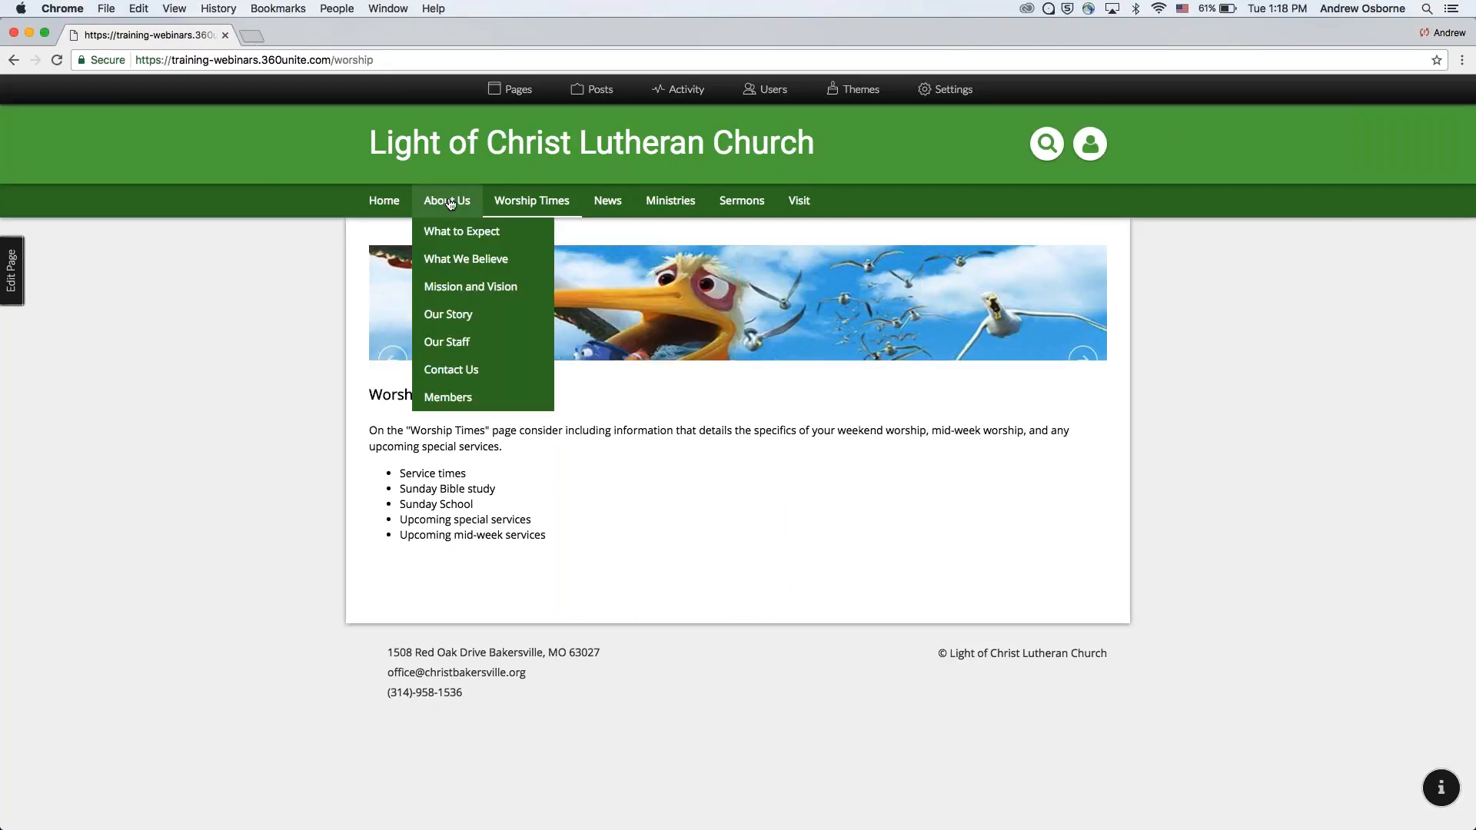
pyautogui.click(440, 229)
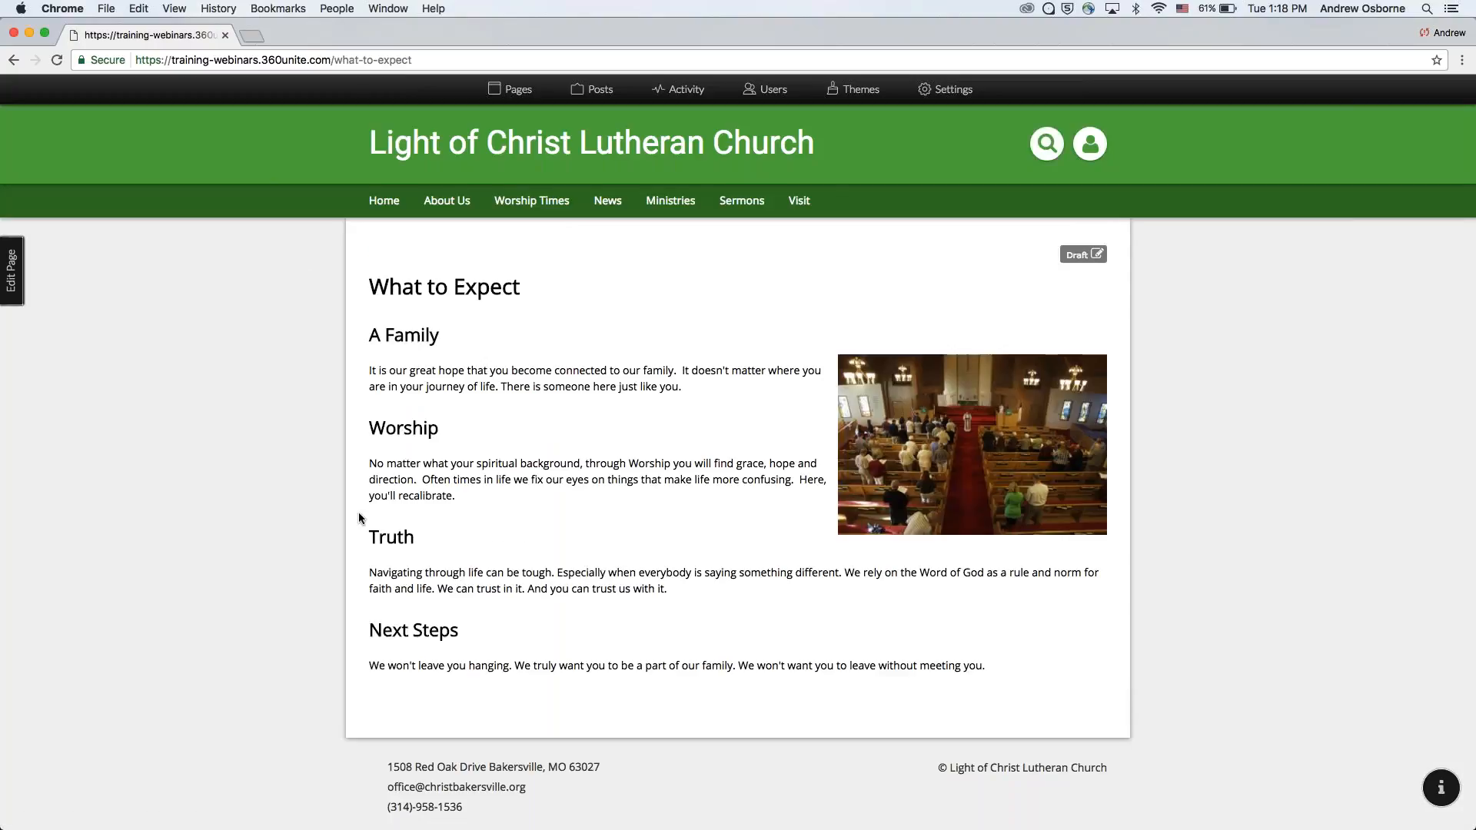
pyautogui.scroll(-1, 737, 454)
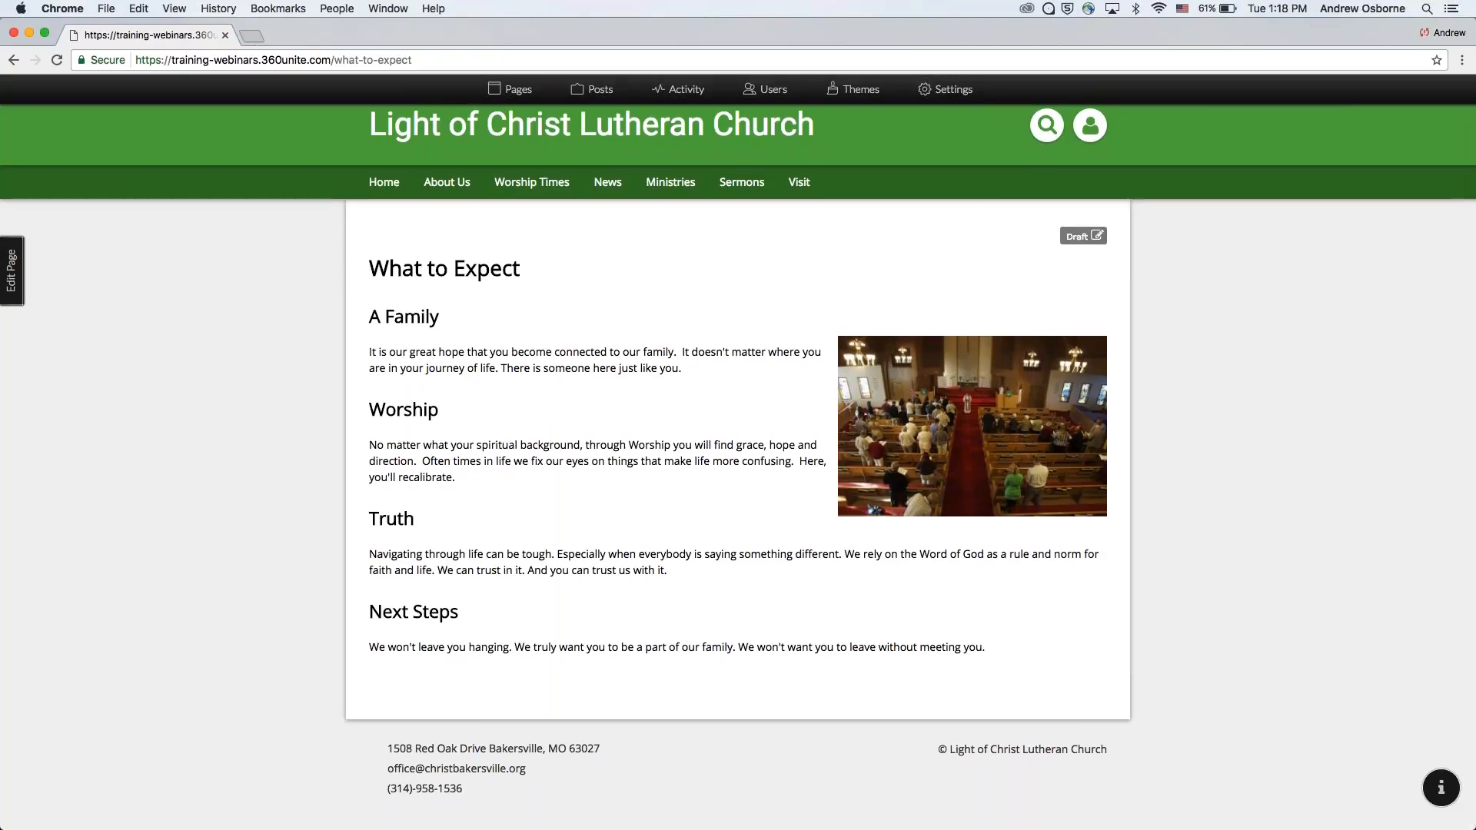
# - Reopen the page for editing, move the congregation image above the A Family heading, and align it left
pyautogui.click(12, 271)
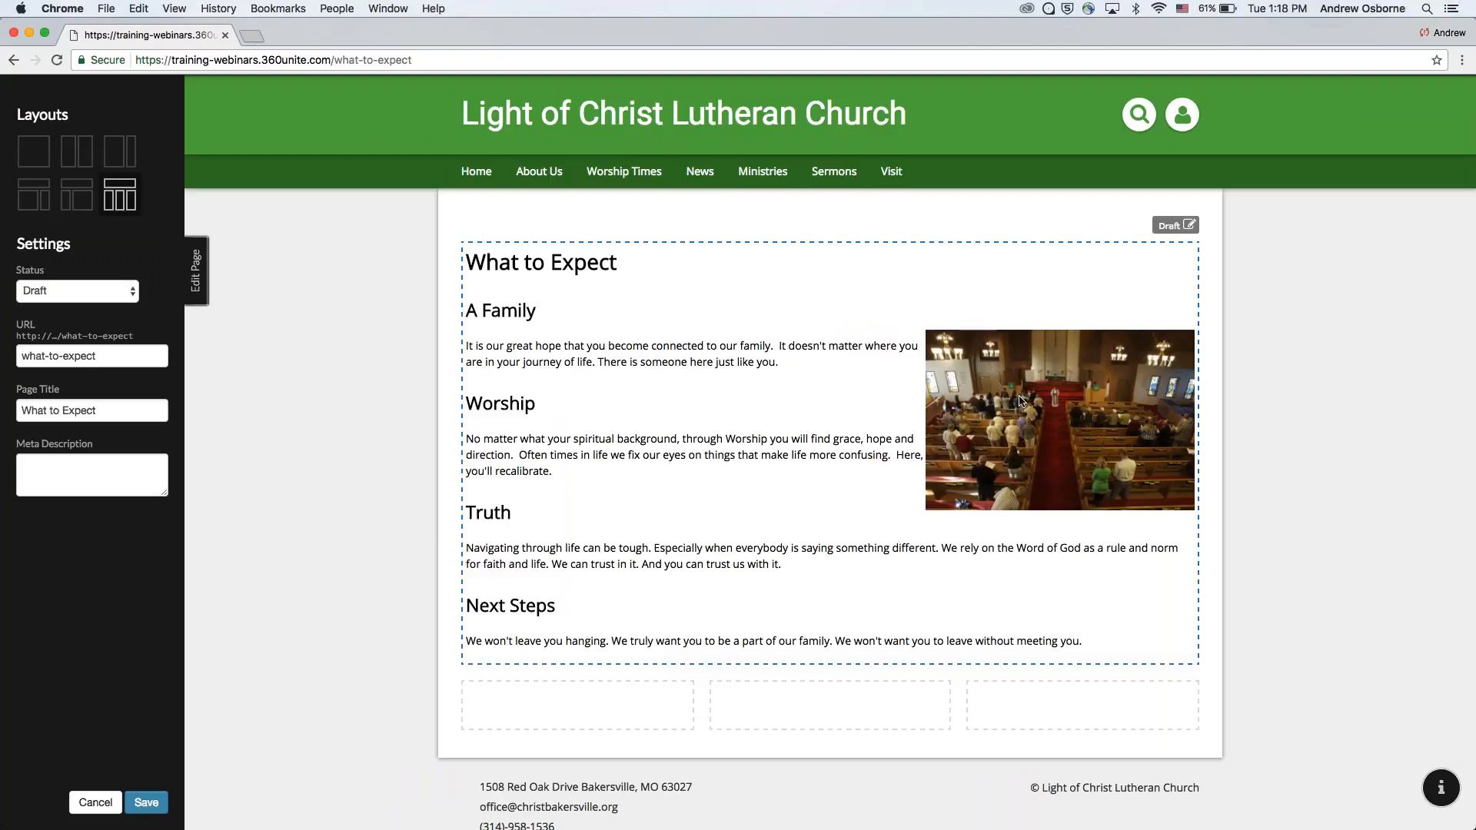
pyautogui.click(1026, 403)
pyautogui.moveTo(1025, 427); pyautogui.dragTo(506, 286)
pyautogui.click(722, 225)
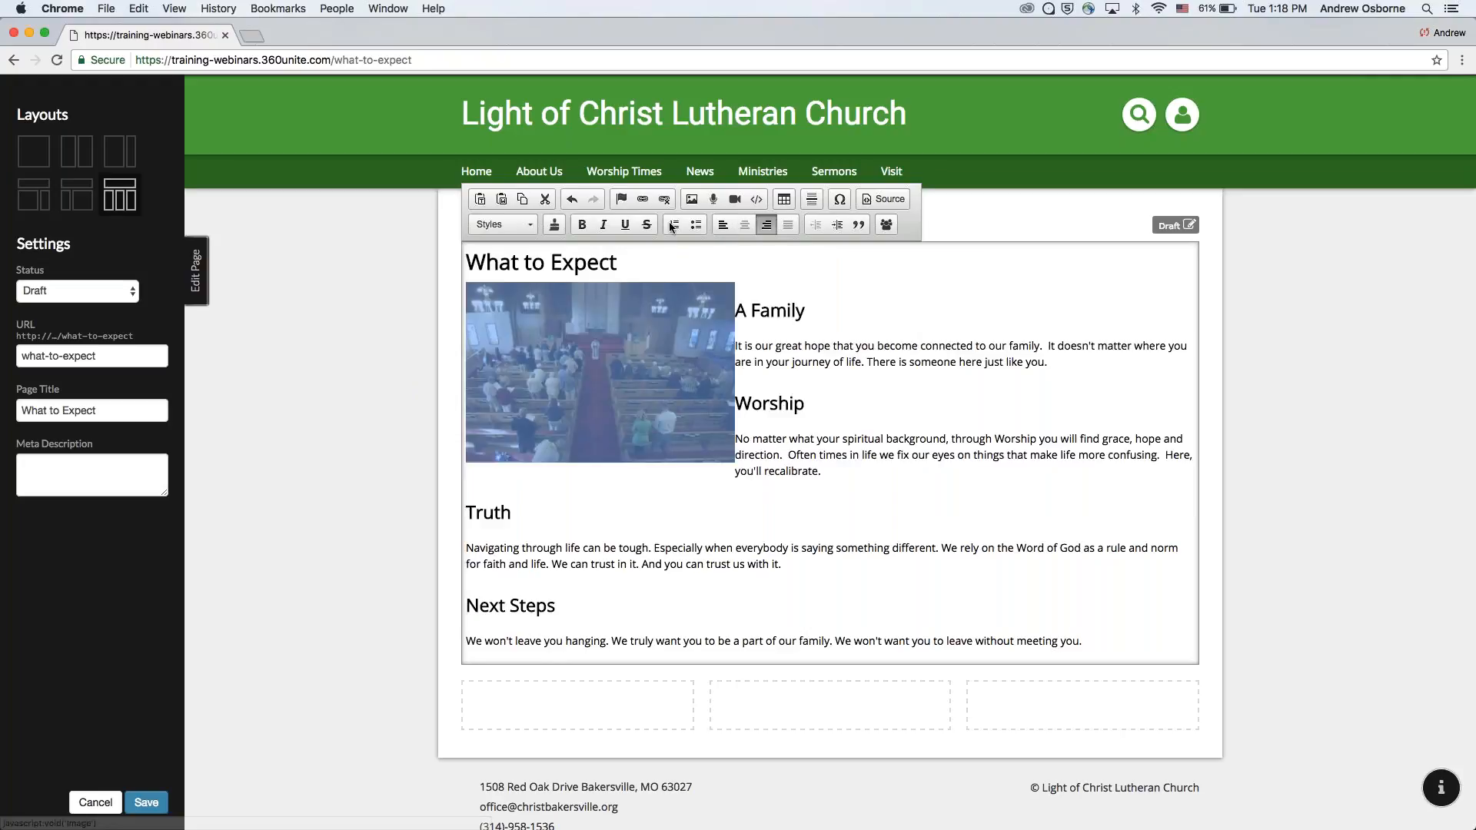
# - Set the congregation image's width to 100% and clear its height in the advanced image properties
pyautogui.doubleClick(612, 433)
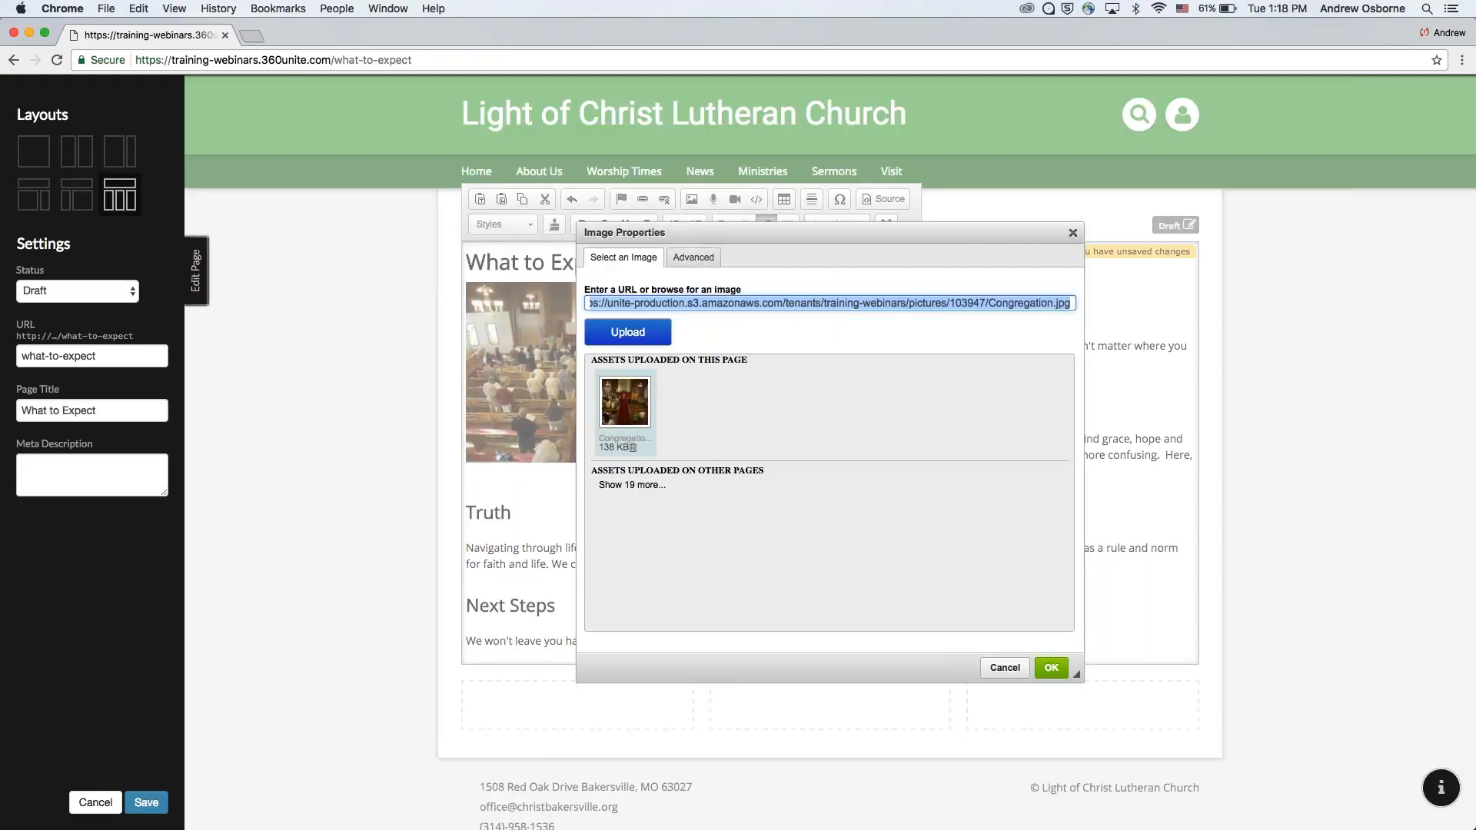
pyautogui.click(693, 257)
pyautogui.doubleClick(630, 406)
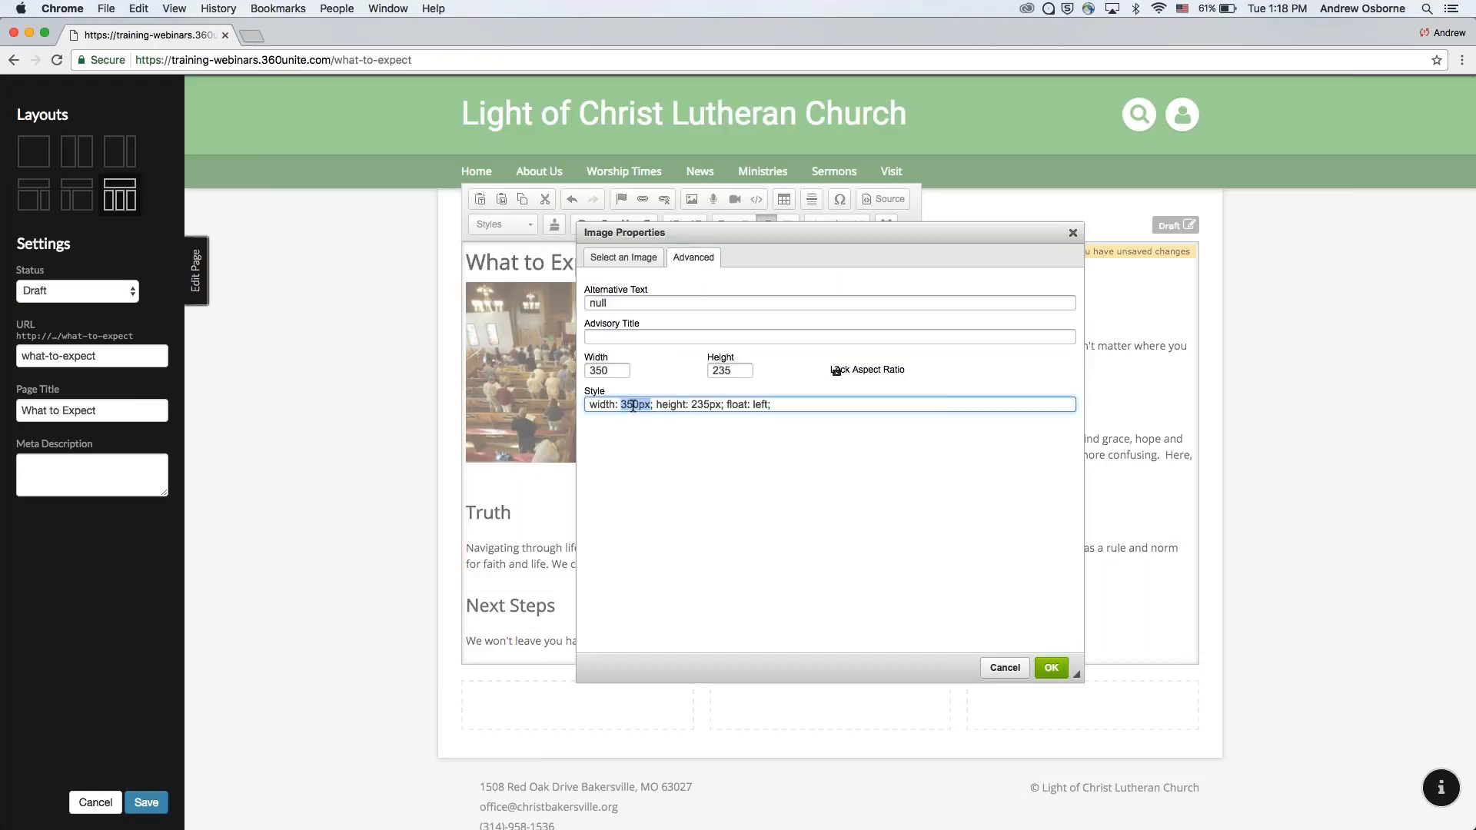
pyautogui.doubleClick(611, 370)
pyautogui.write('00')
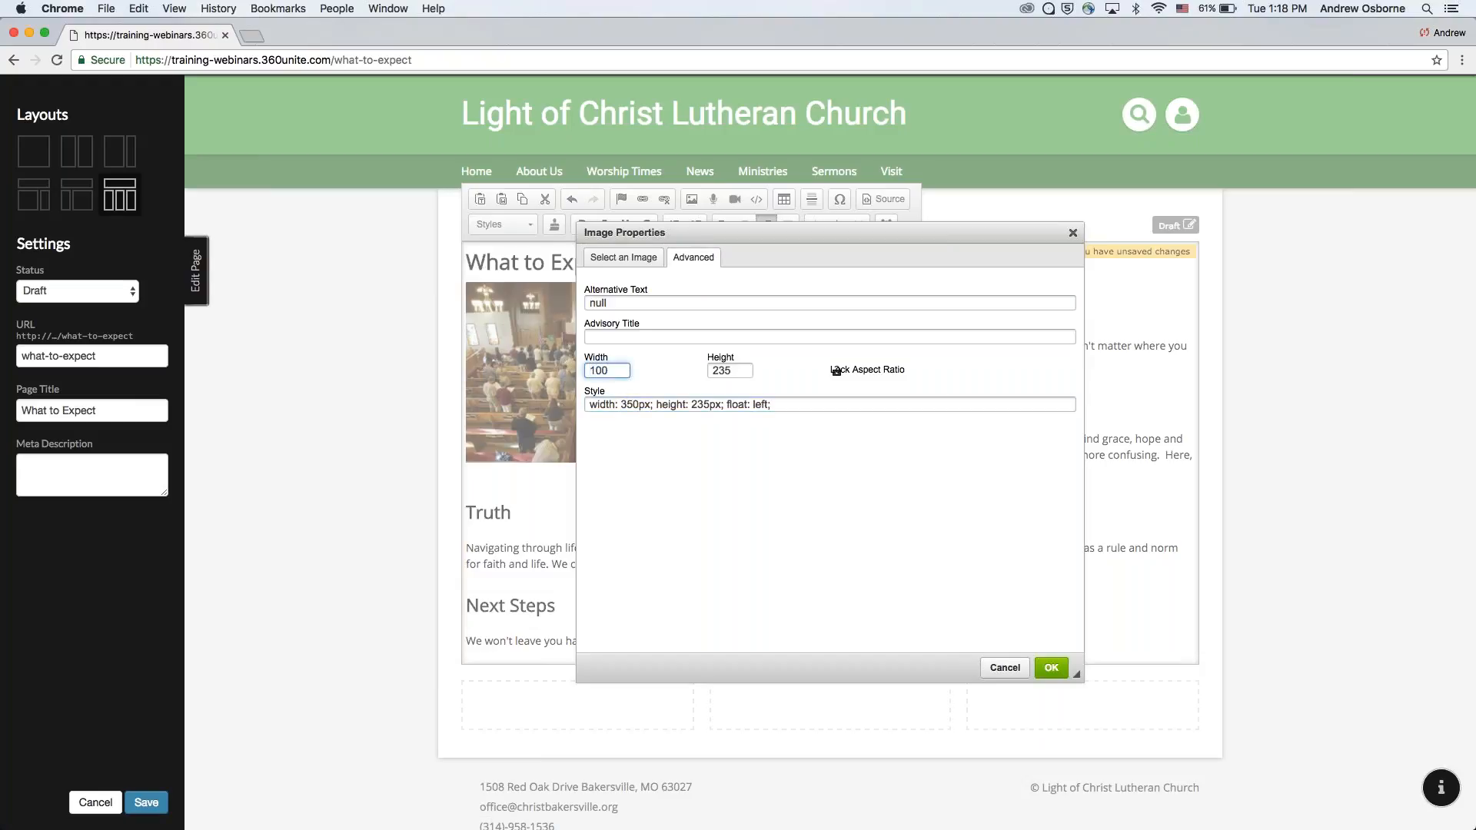
pyautogui.write('%')
pyautogui.press('Tab')
pyautogui.press('BackSpace')
pyautogui.click(788, 475)
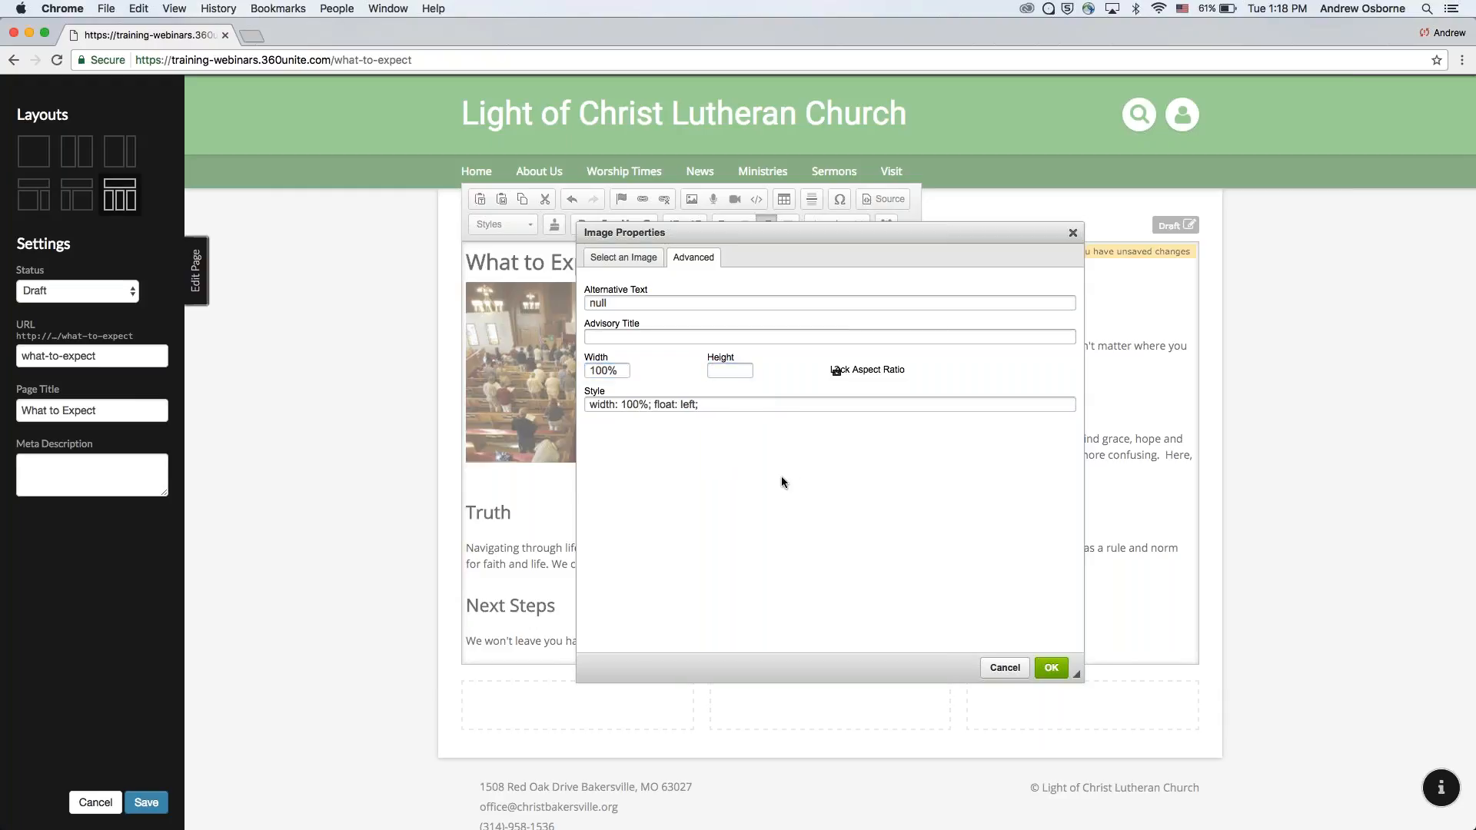
pyautogui.click(1051, 668)
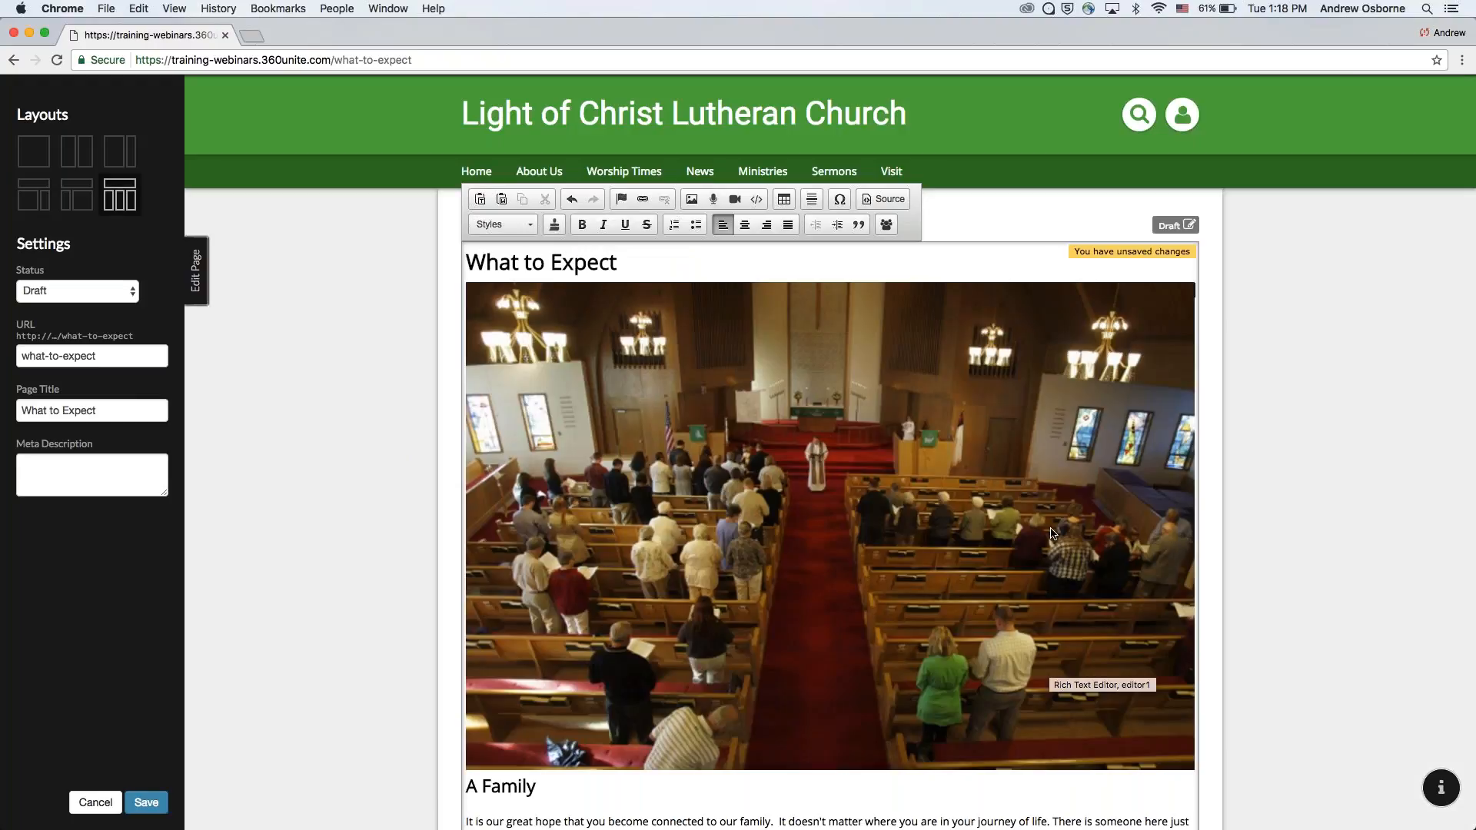
# - Check the layout around the A Family heading below the enlarged image and save the page
pyautogui.scroll(-3, 1077, 495)
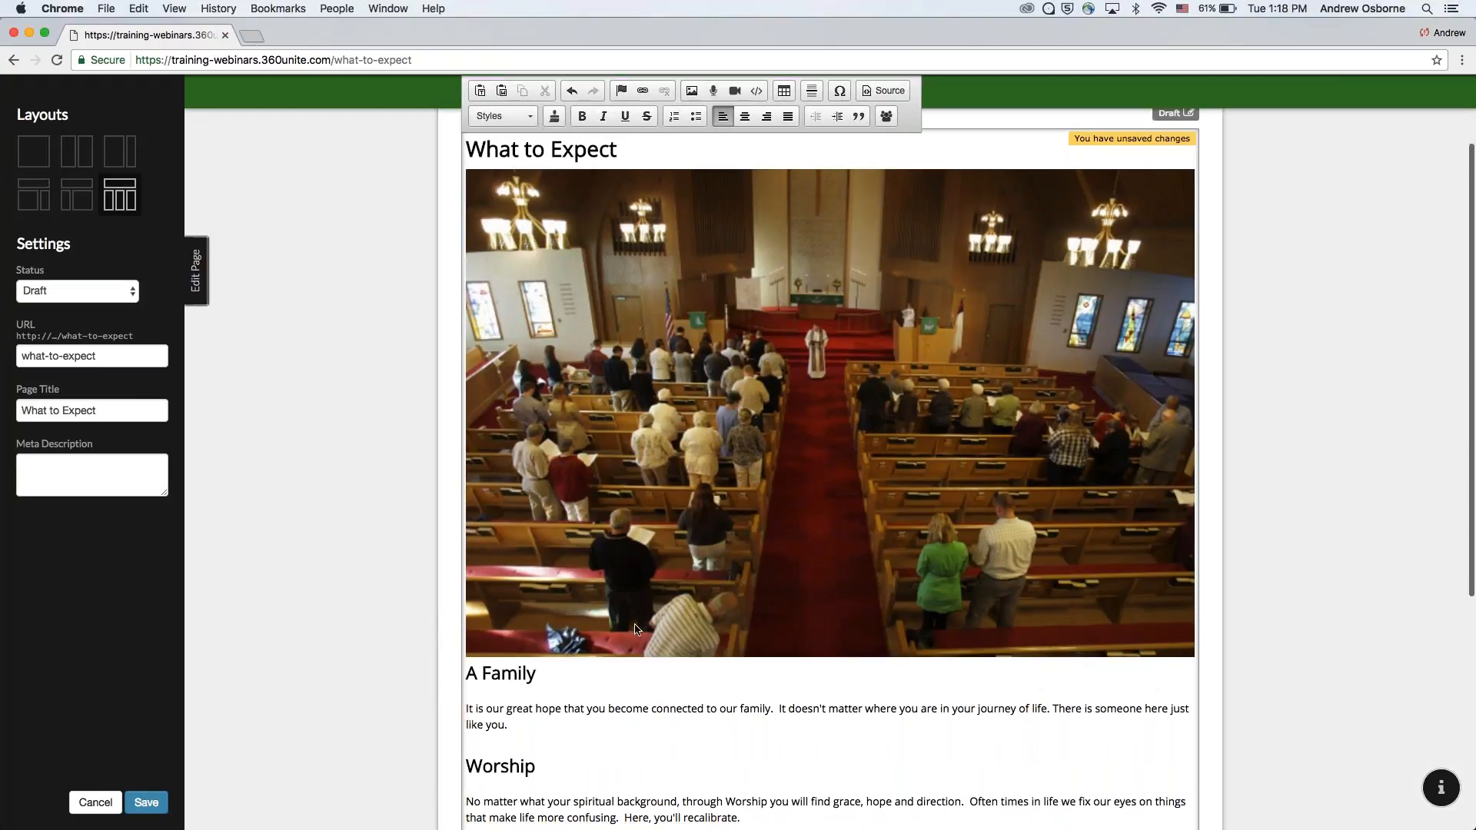
pyautogui.click(460, 674)
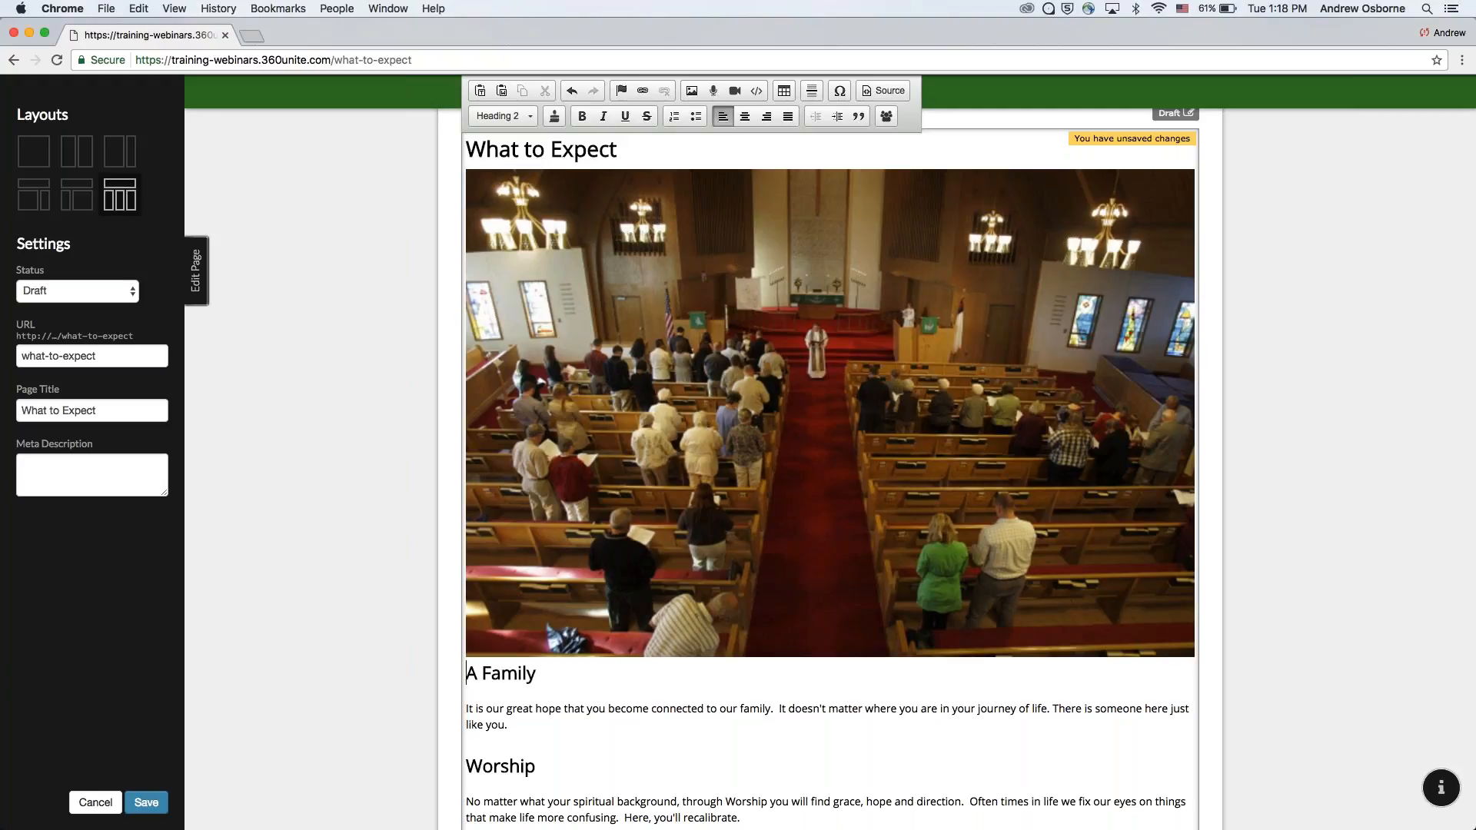
pyautogui.scroll(-9, 830, 469)
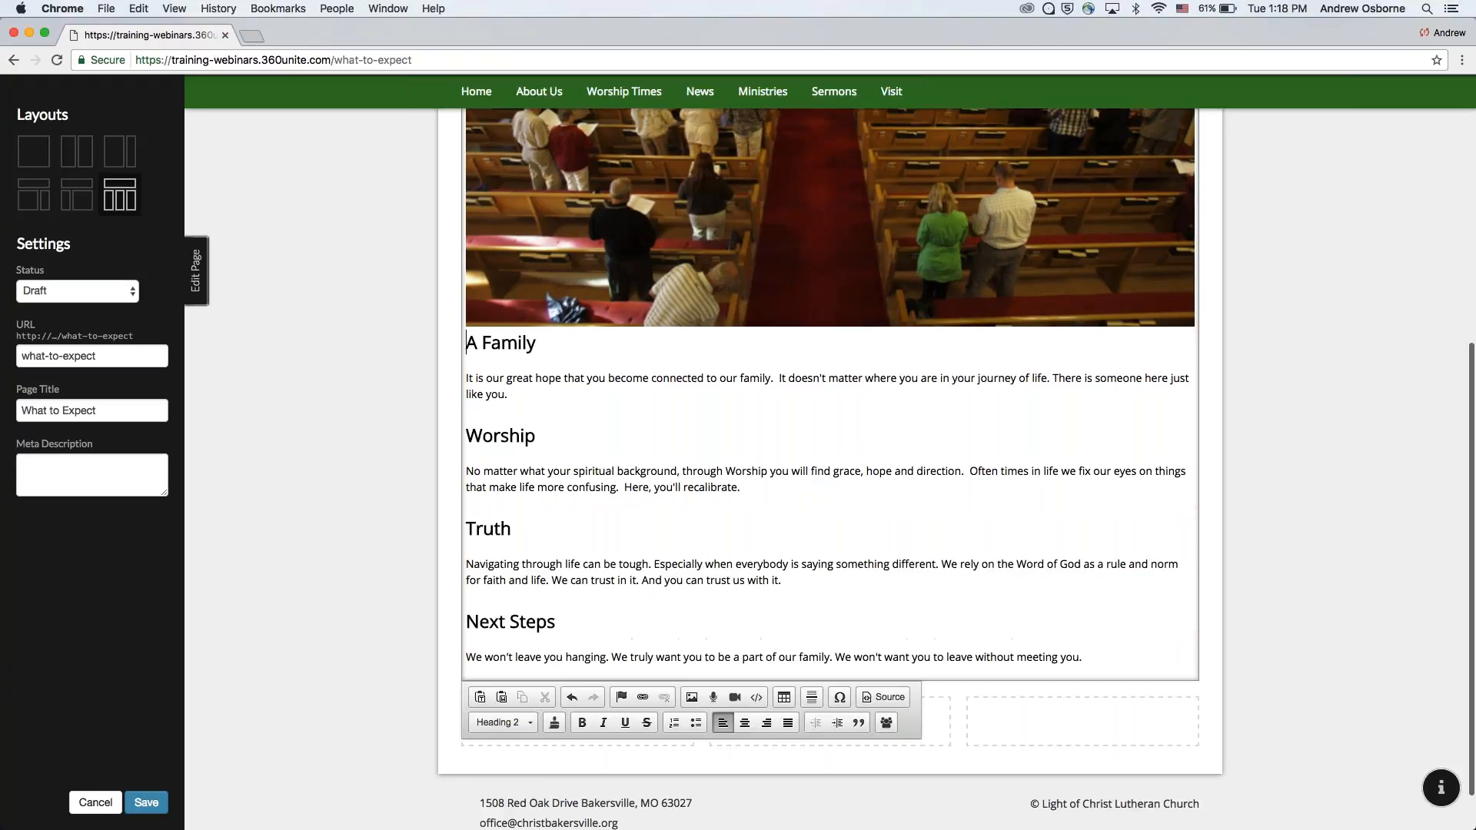
pyautogui.scroll(6, 830, 468)
pyautogui.click(147, 802)
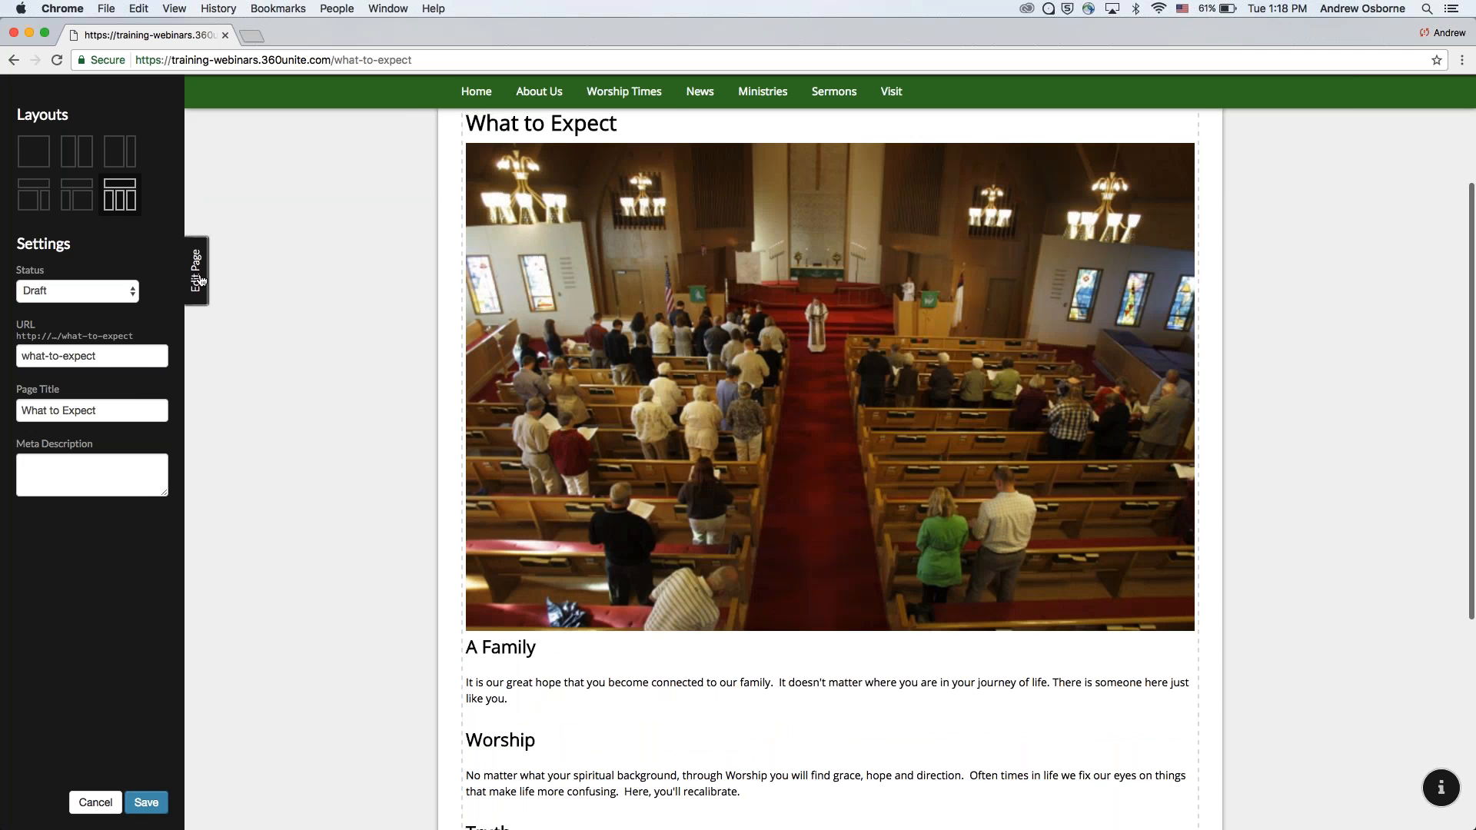
# - Leave page editing and examine the full-width image and the text below it on the saved What to Expect page
pyautogui.scroll(-8, 482, 222)
pyautogui.scroll(5, 482, 224)
pyautogui.scroll(-5, 393, 591)
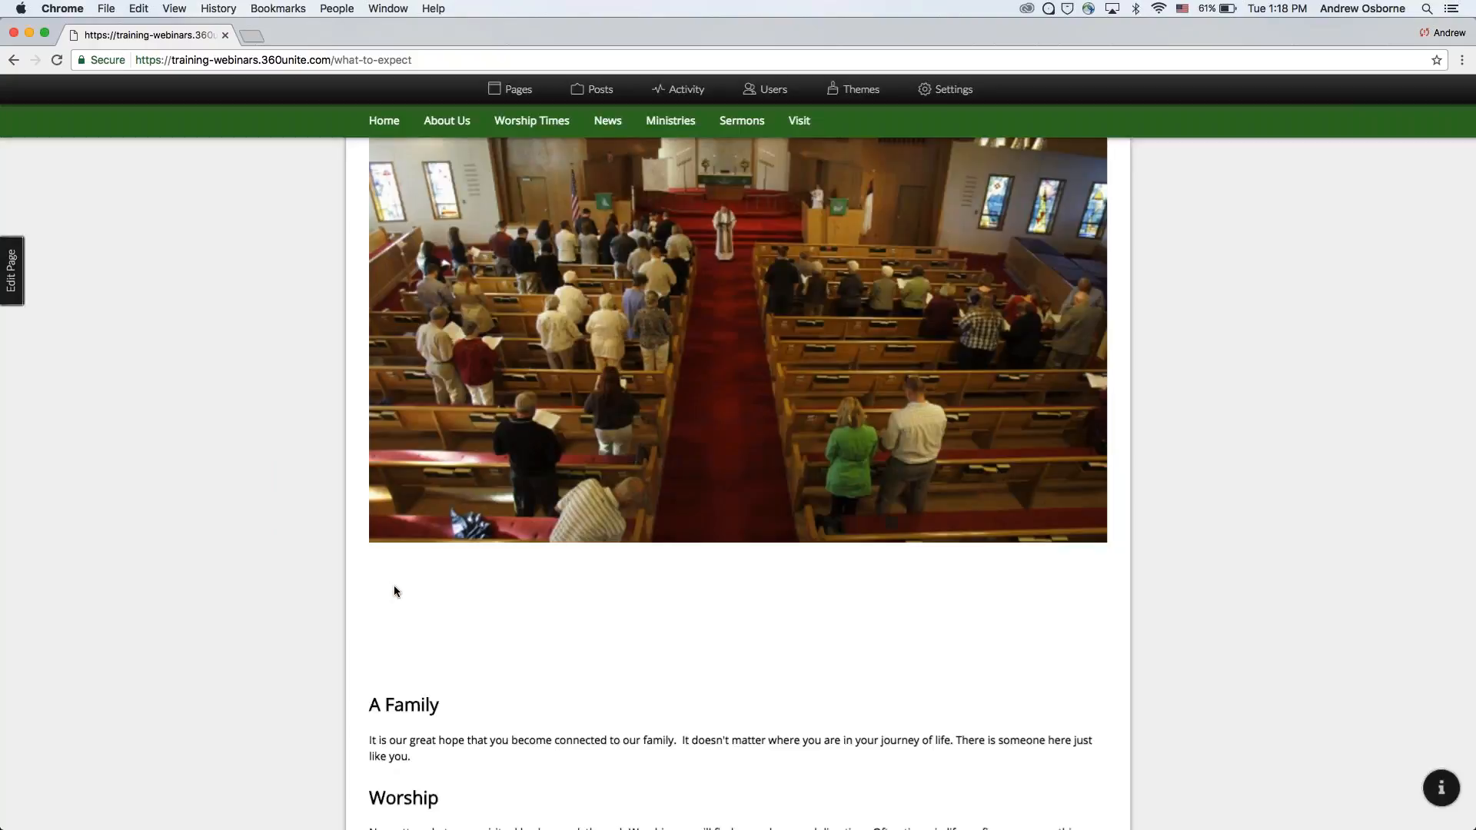
pyautogui.scroll(3, 403, 624)
pyautogui.scroll(-2, 403, 624)
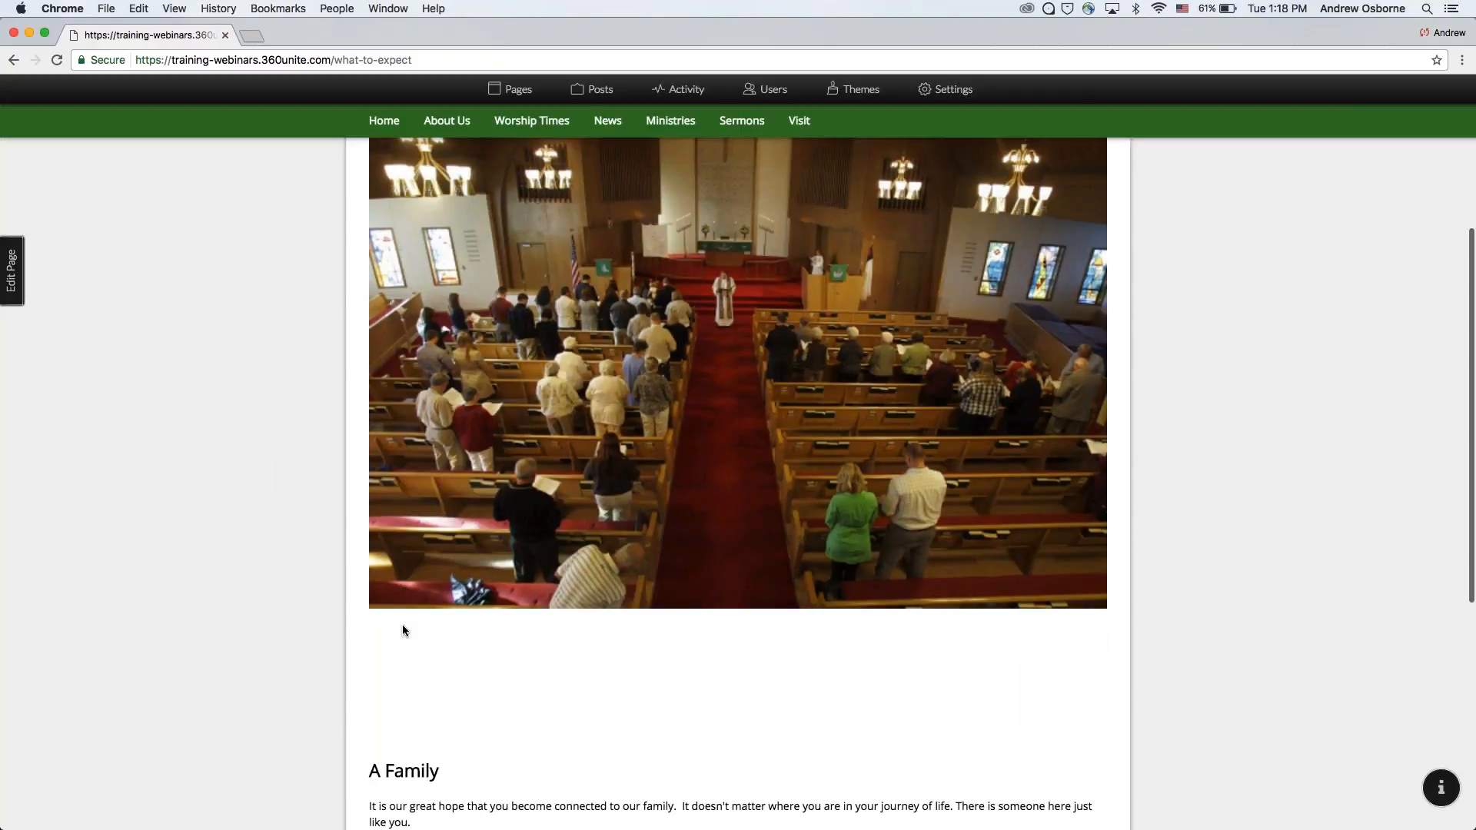
pyautogui.scroll(3, 403, 624)
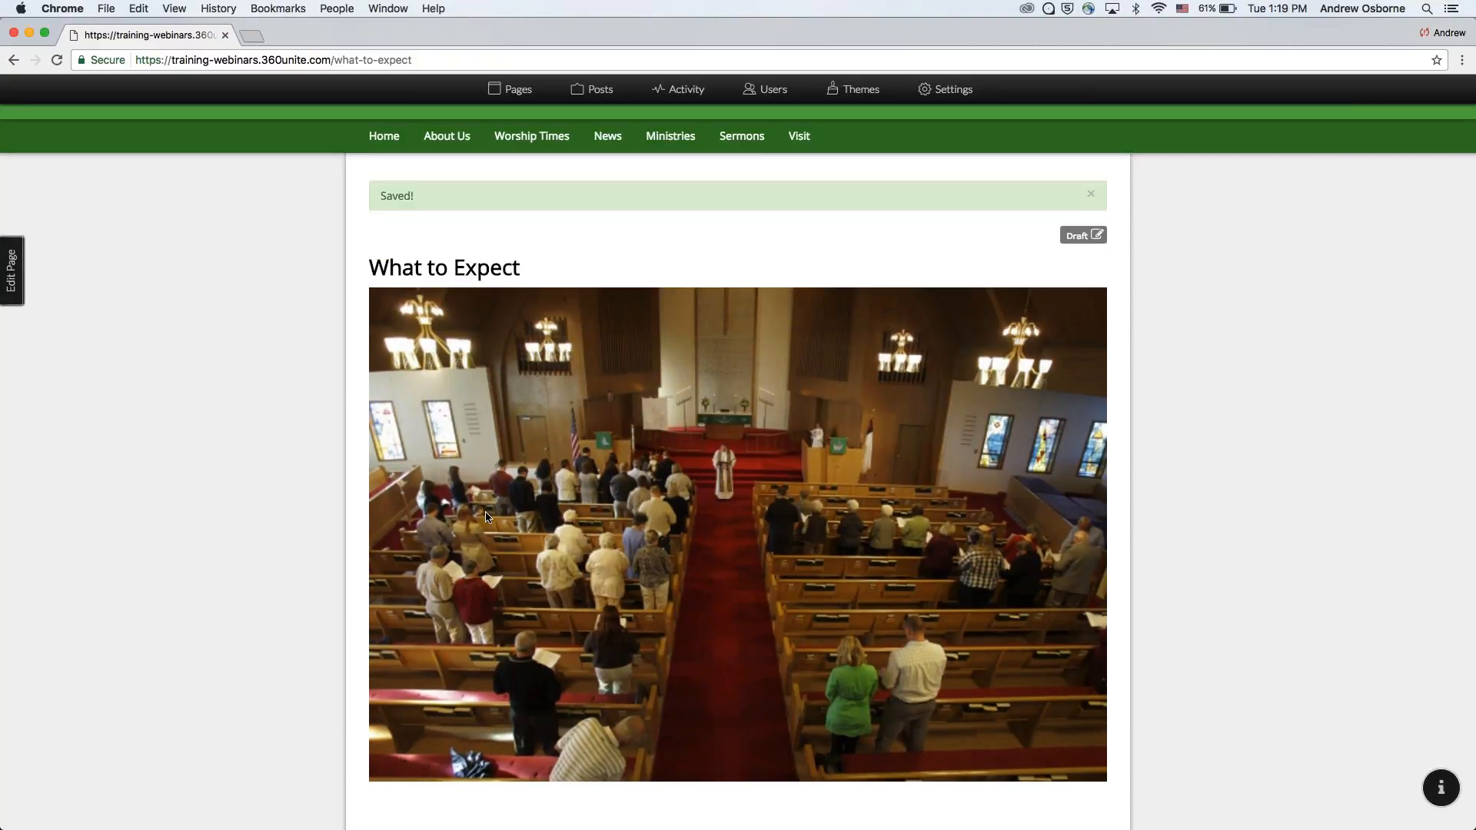
pyautogui.scroll(-1, 486, 517)
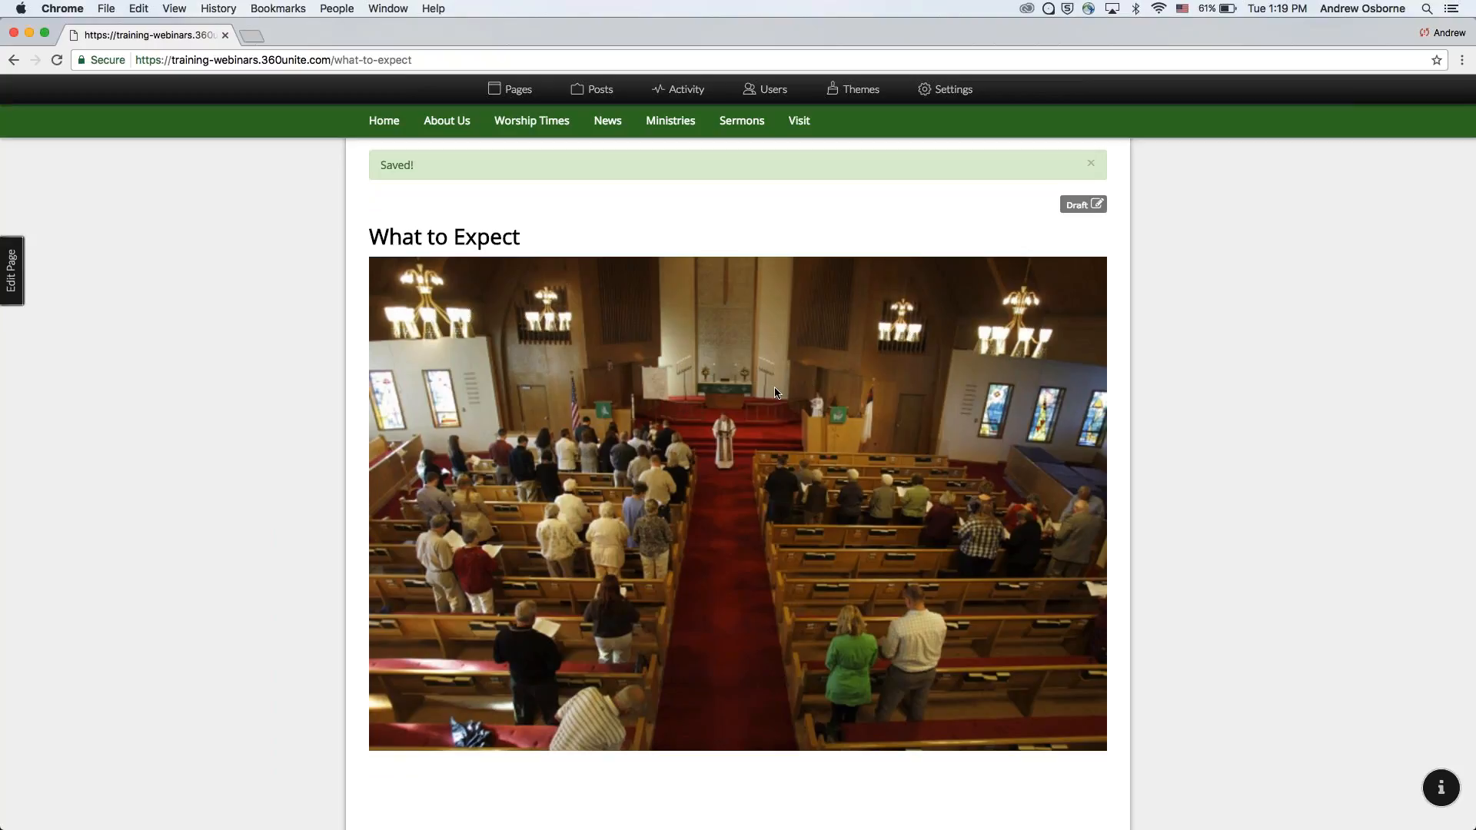
pyautogui.scroll(-4, 653, 392)
pyautogui.scroll(-4, 653, 392)
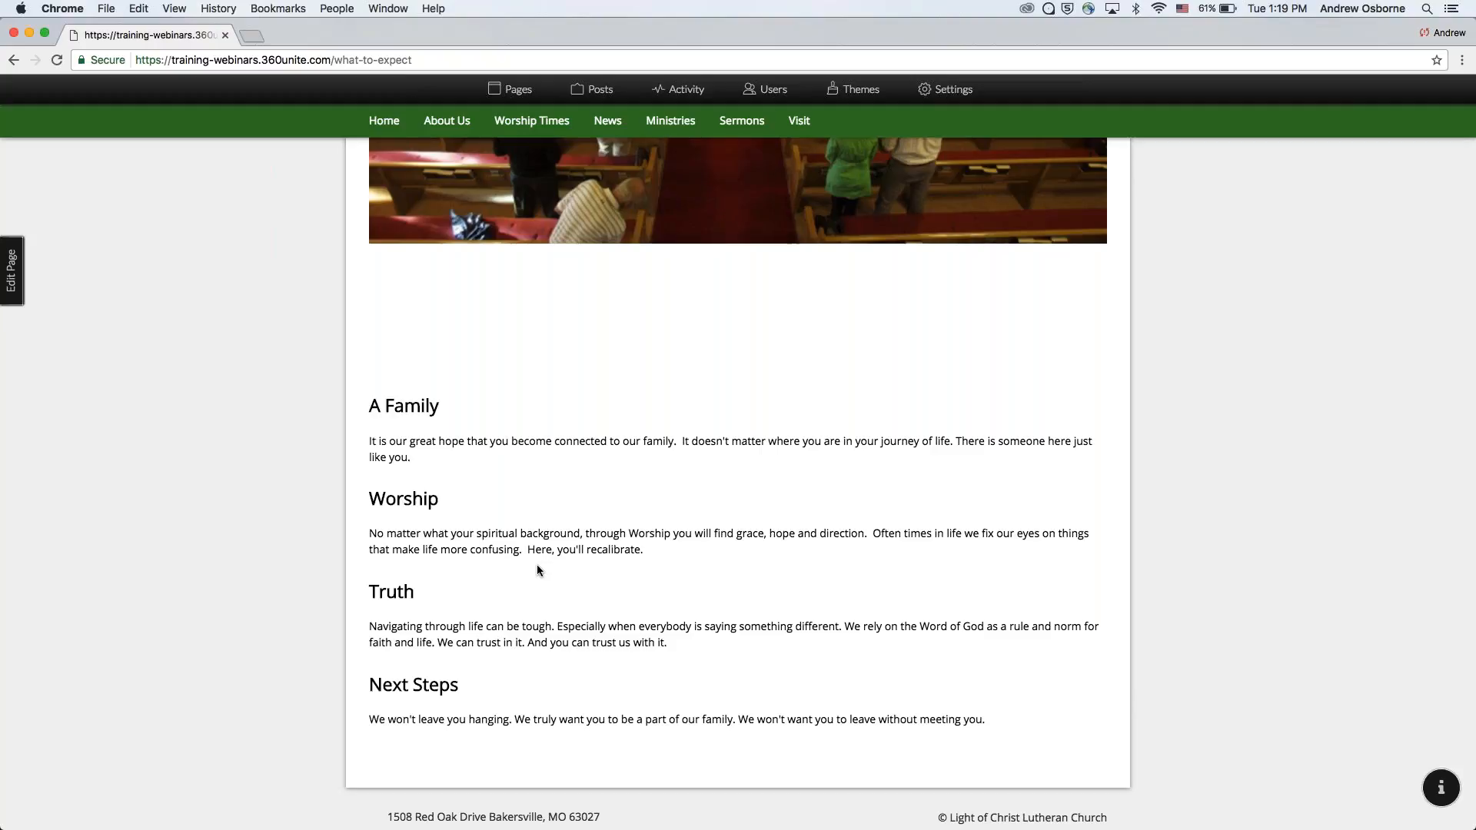
# - View the What We Believe page under About Us and open the site's page management list
pyautogui.scroll(10, 537, 567)
pyautogui.moveTo(446, 201)
pyautogui.click(462, 257)
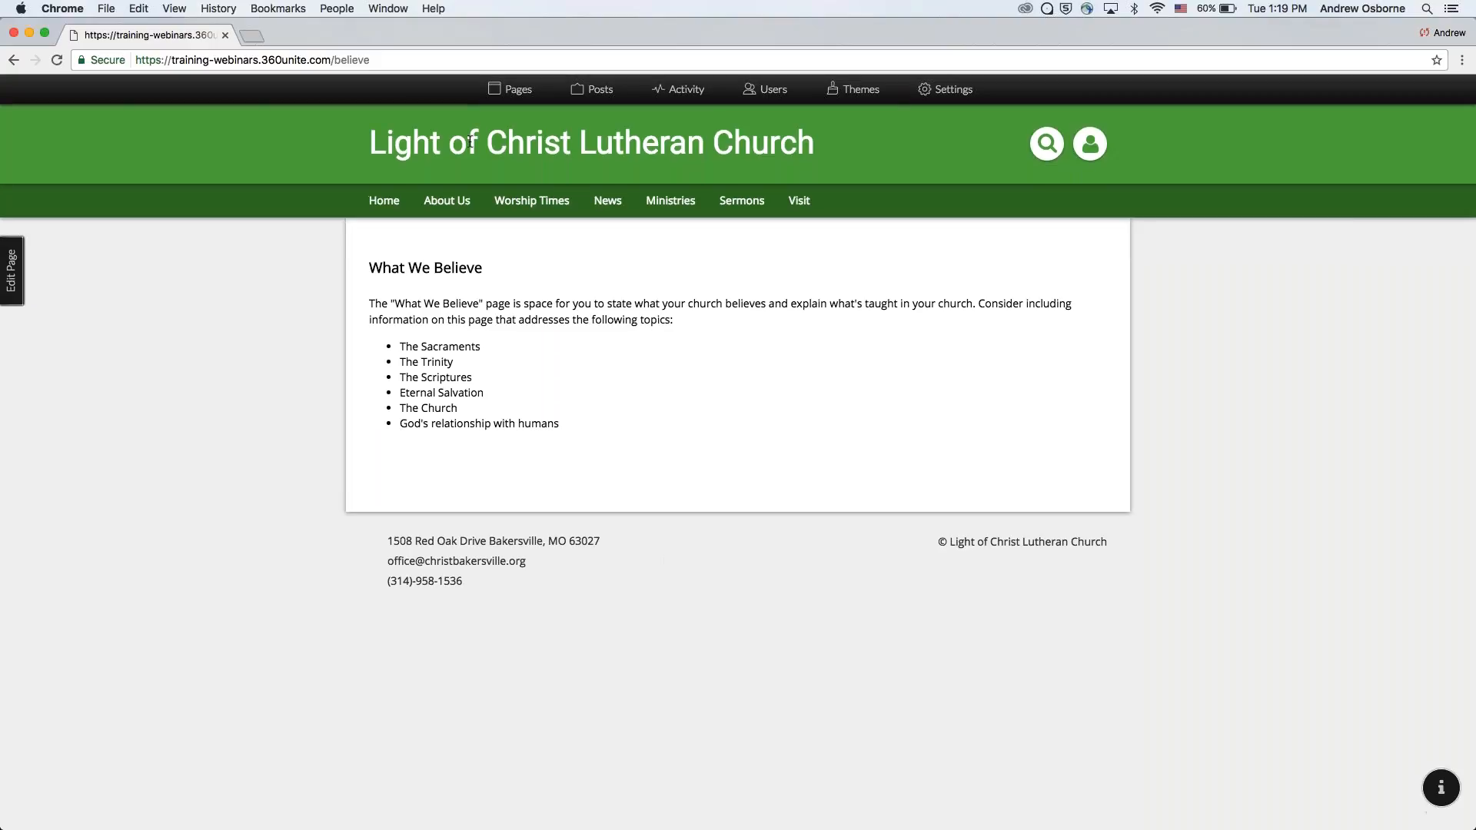
pyautogui.click(511, 89)
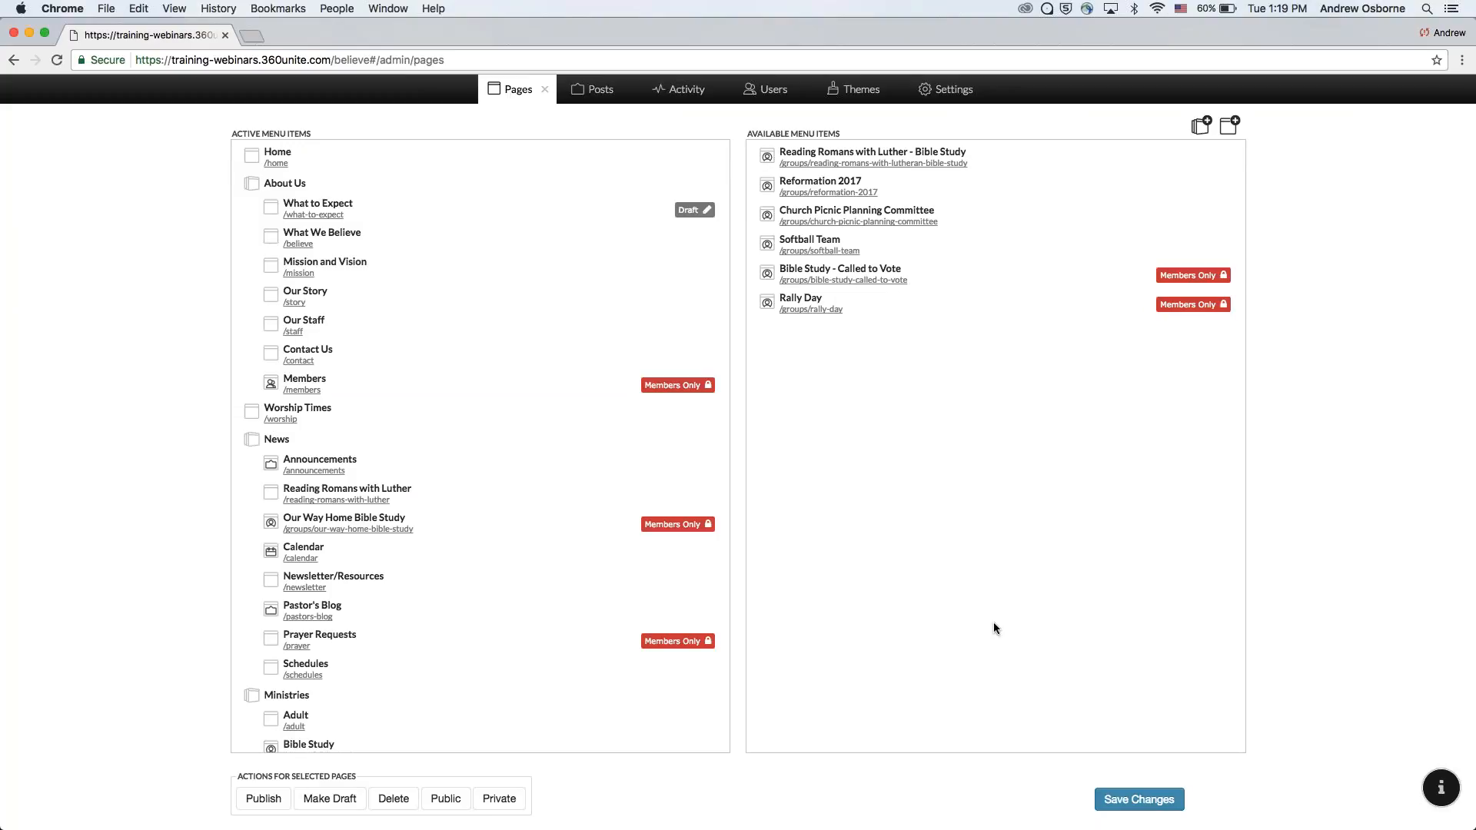
# - Switch to the PowerPoint slide show and advance to the Questions & Answers slide
pyautogui.hotkey('ctrl', 'Left')
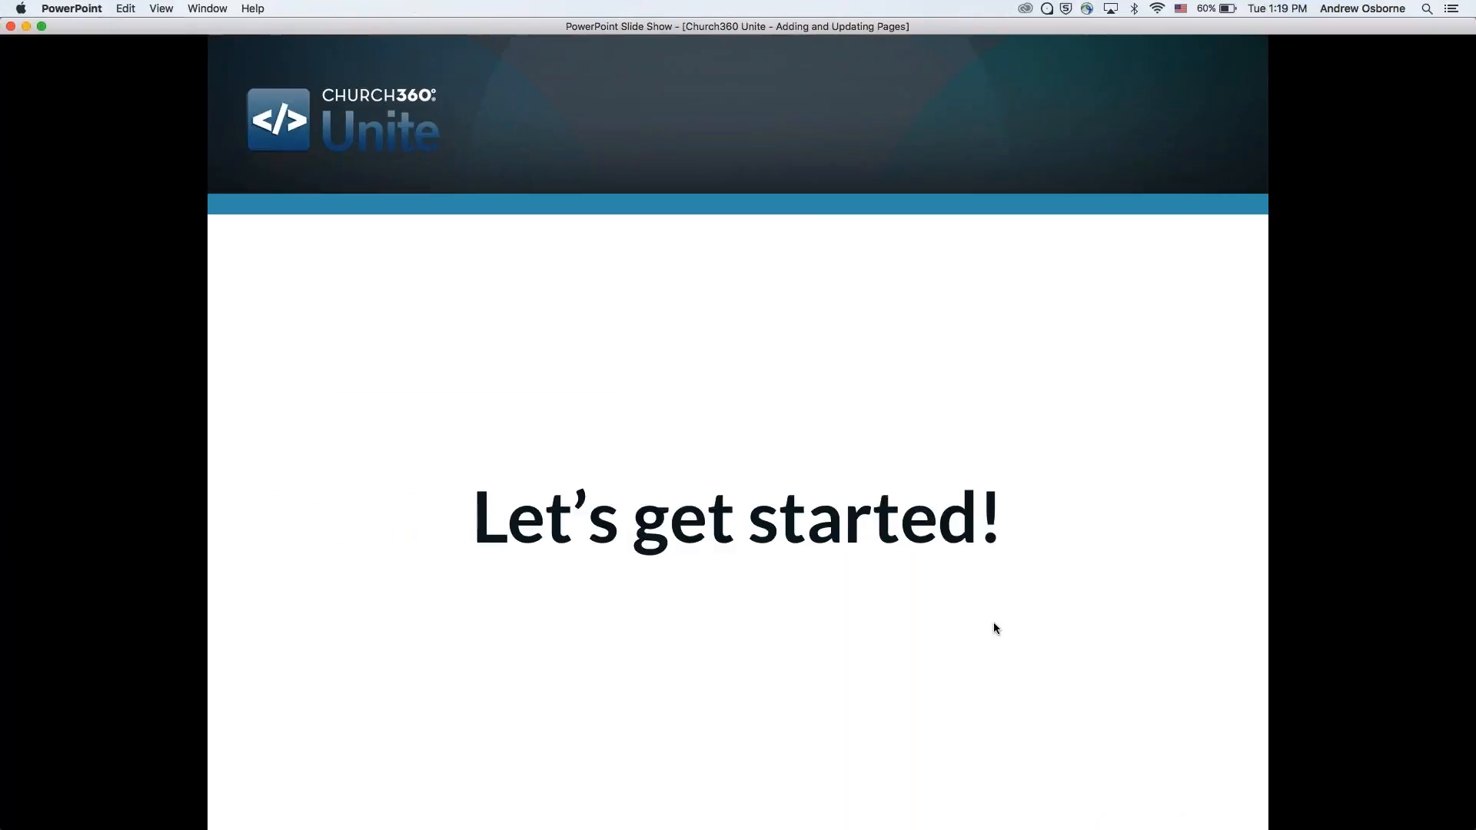
pyautogui.press('Right')
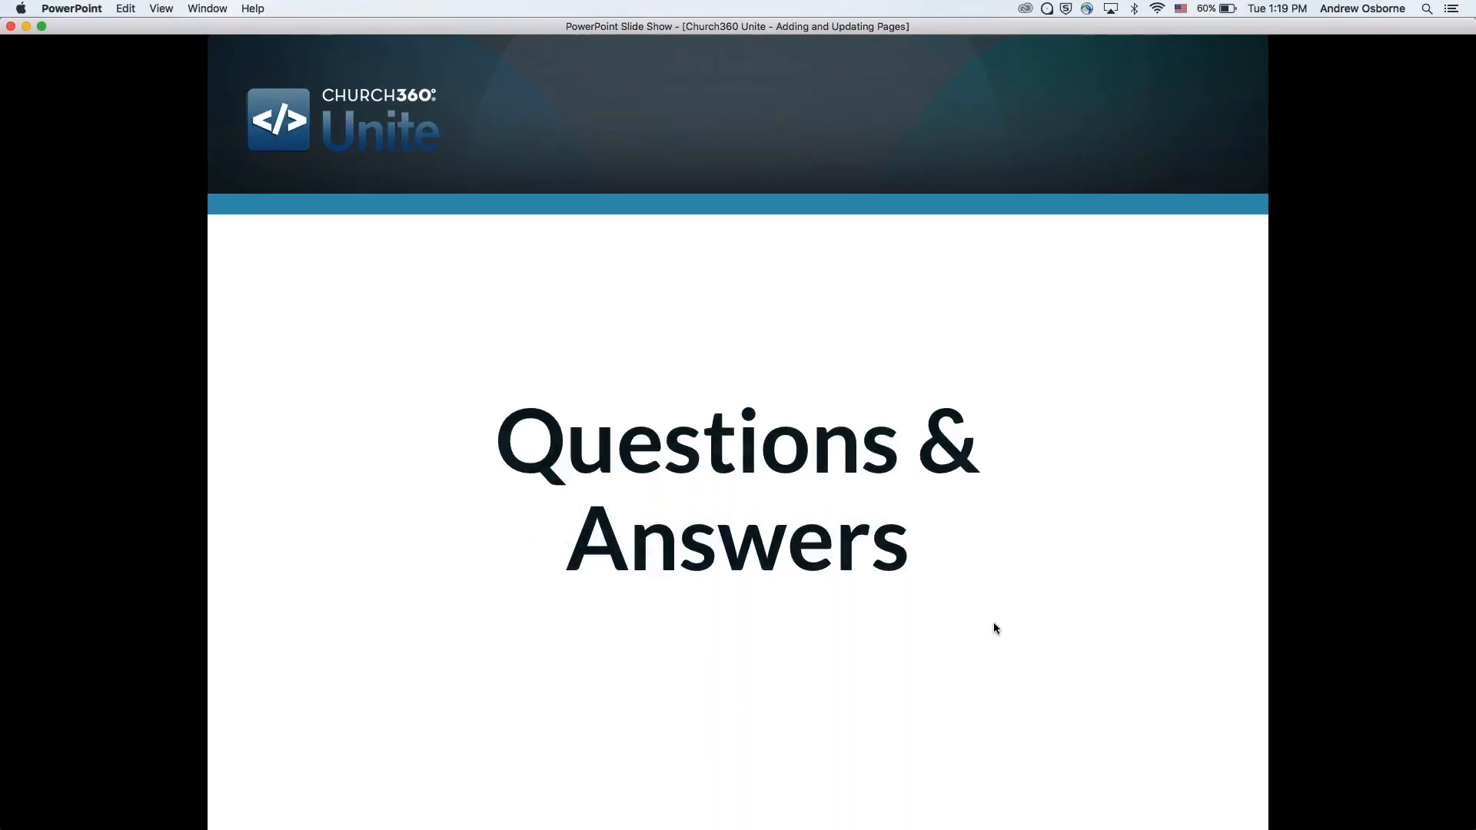